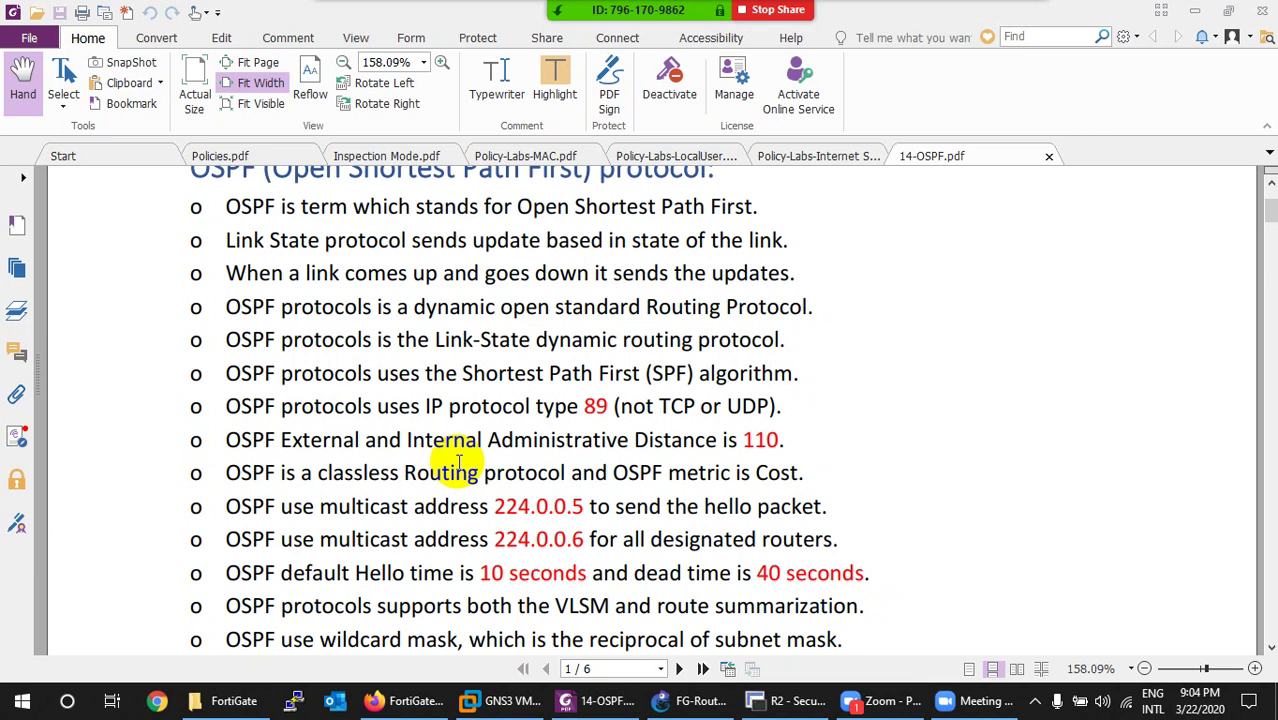
Scroll down through the 14-OSPF.pdf notes to the OSPF sequence number section.
{"action": "scroll", "coordinate": [458, 461], "scroll_direction": "down", "scroll_amount": 1}
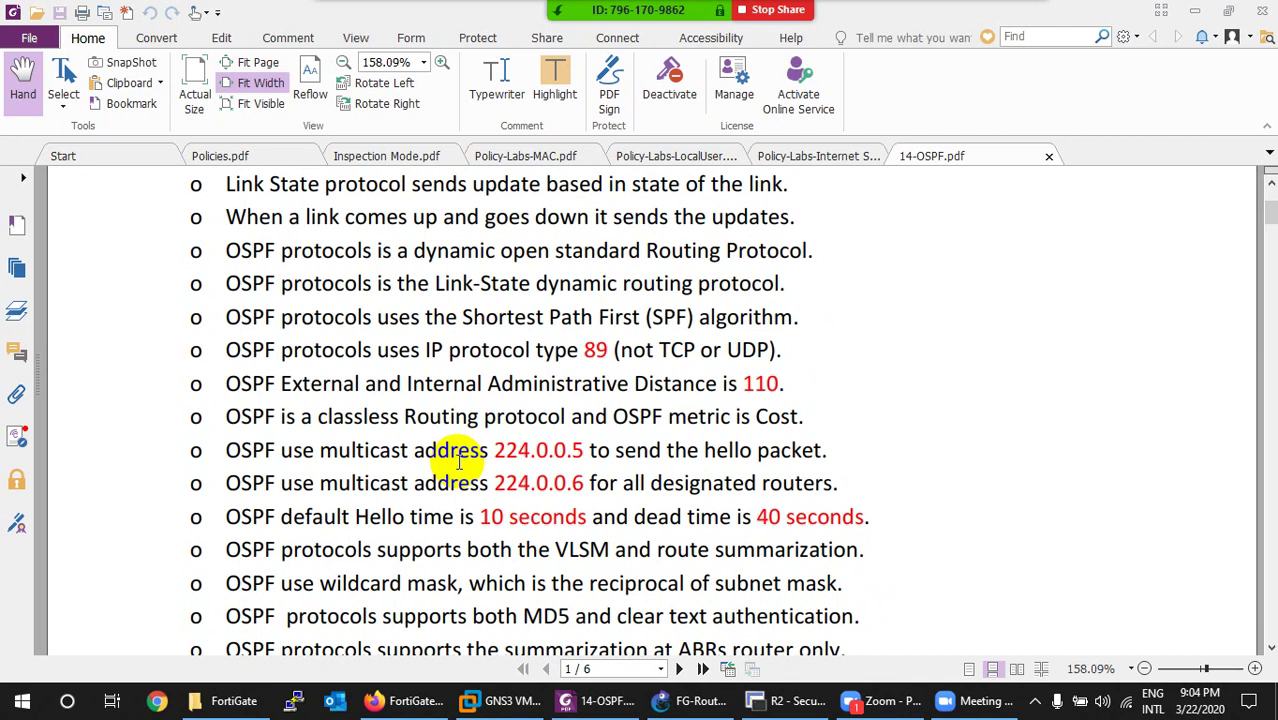
{"action": "scroll", "coordinate": [458, 461], "scroll_direction": "down", "scroll_amount": 1}
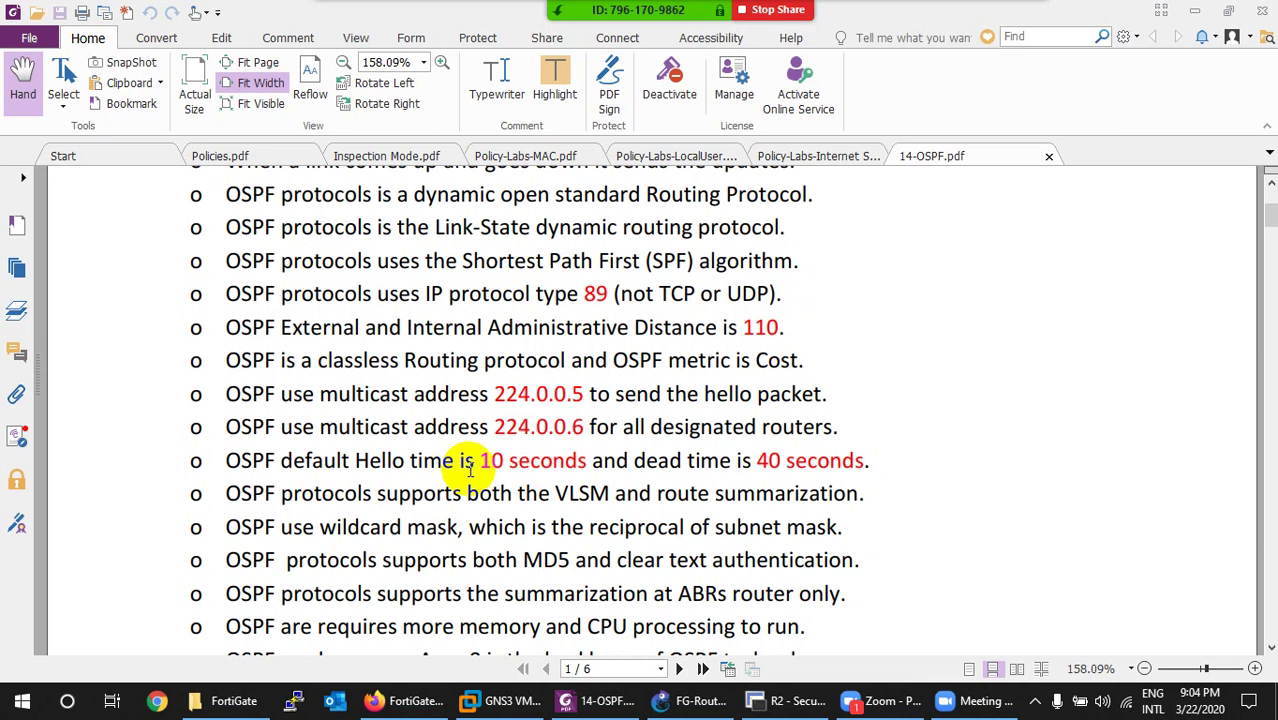
{"action": "scroll", "coordinate": [469, 470], "scroll_direction": "down", "scroll_amount": 3}
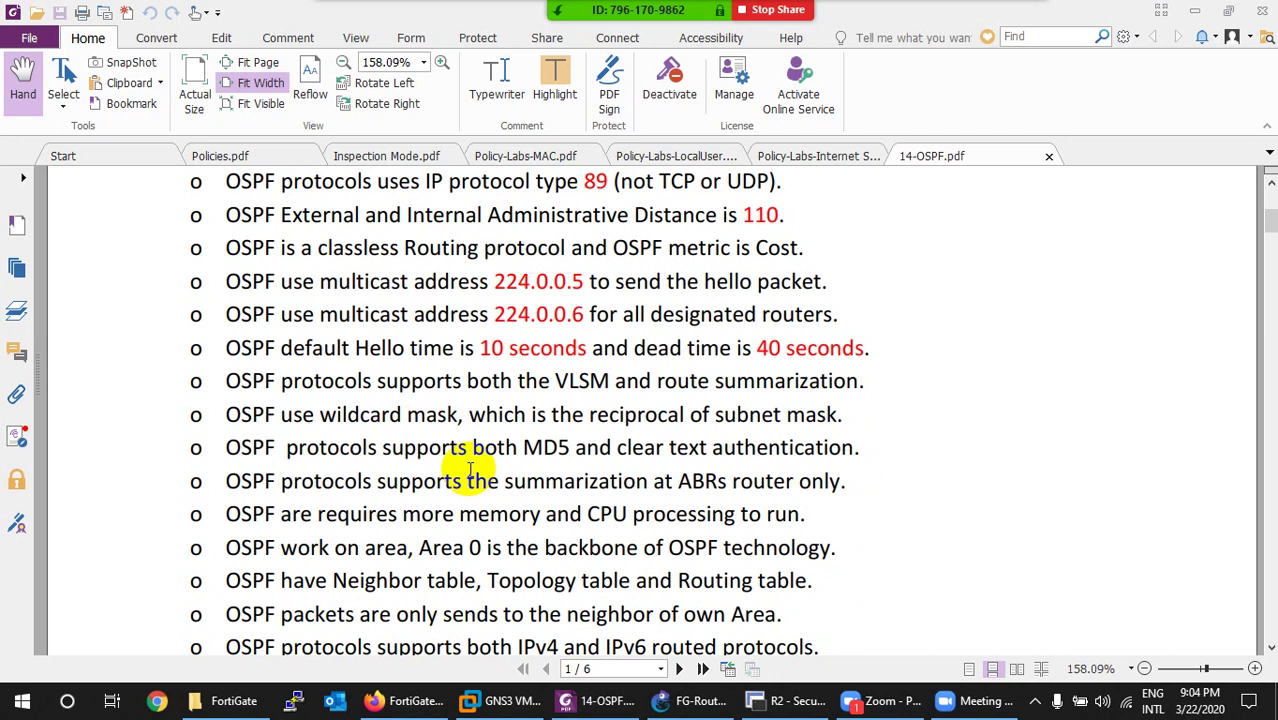
{"action": "scroll", "coordinate": [470, 470], "scroll_direction": "down", "scroll_amount": 1}
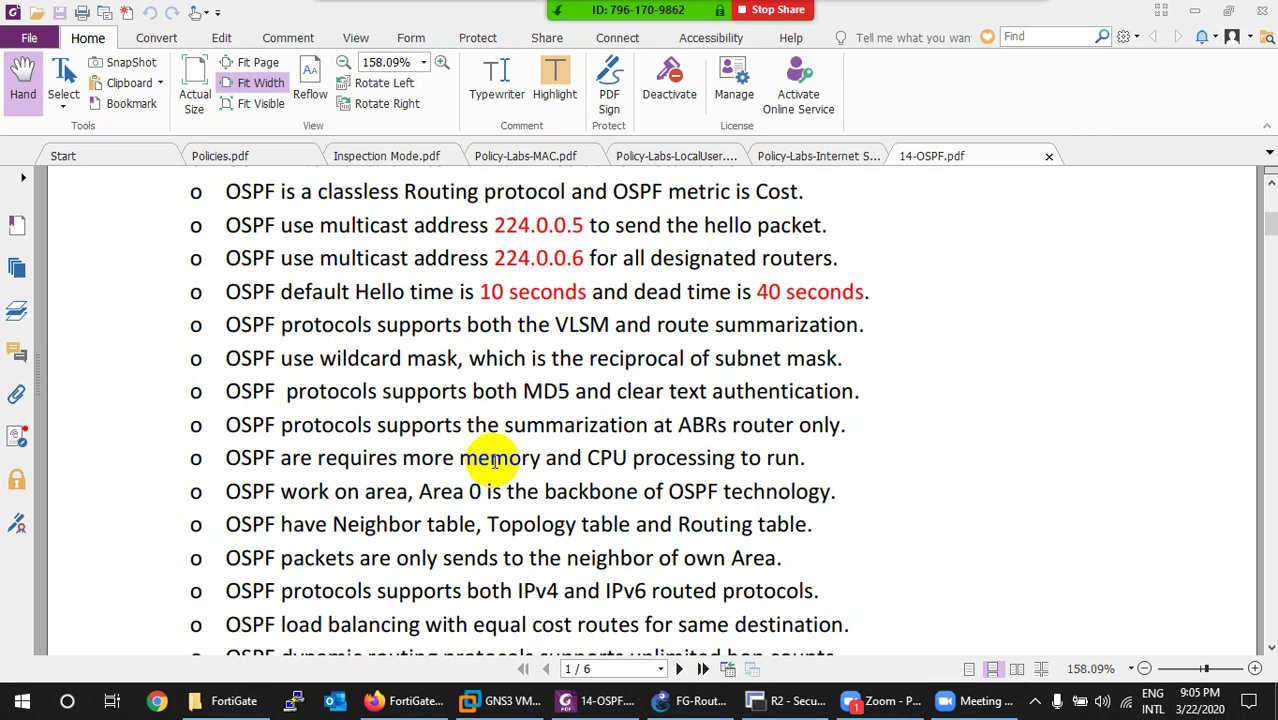
{"action": "scroll", "coordinate": [494, 461], "scroll_direction": "down", "scroll_amount": 1}
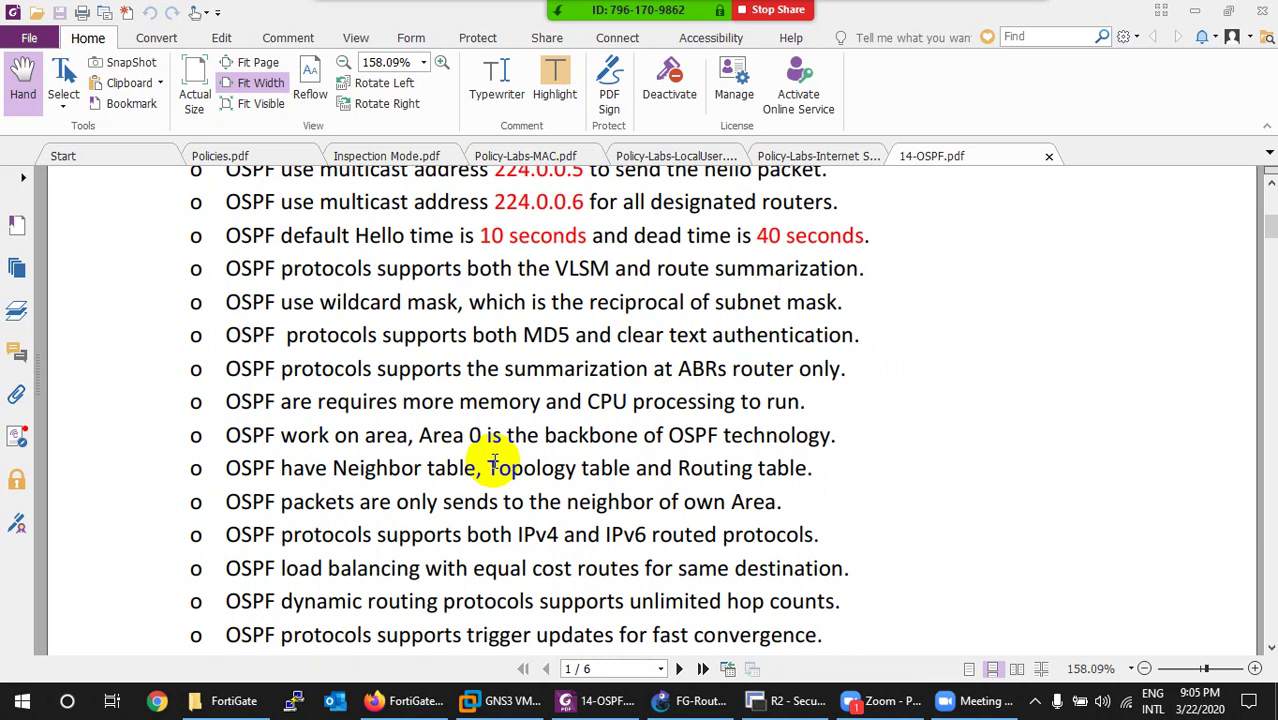
{"action": "scroll", "coordinate": [493, 462], "scroll_direction": "down", "scroll_amount": 1}
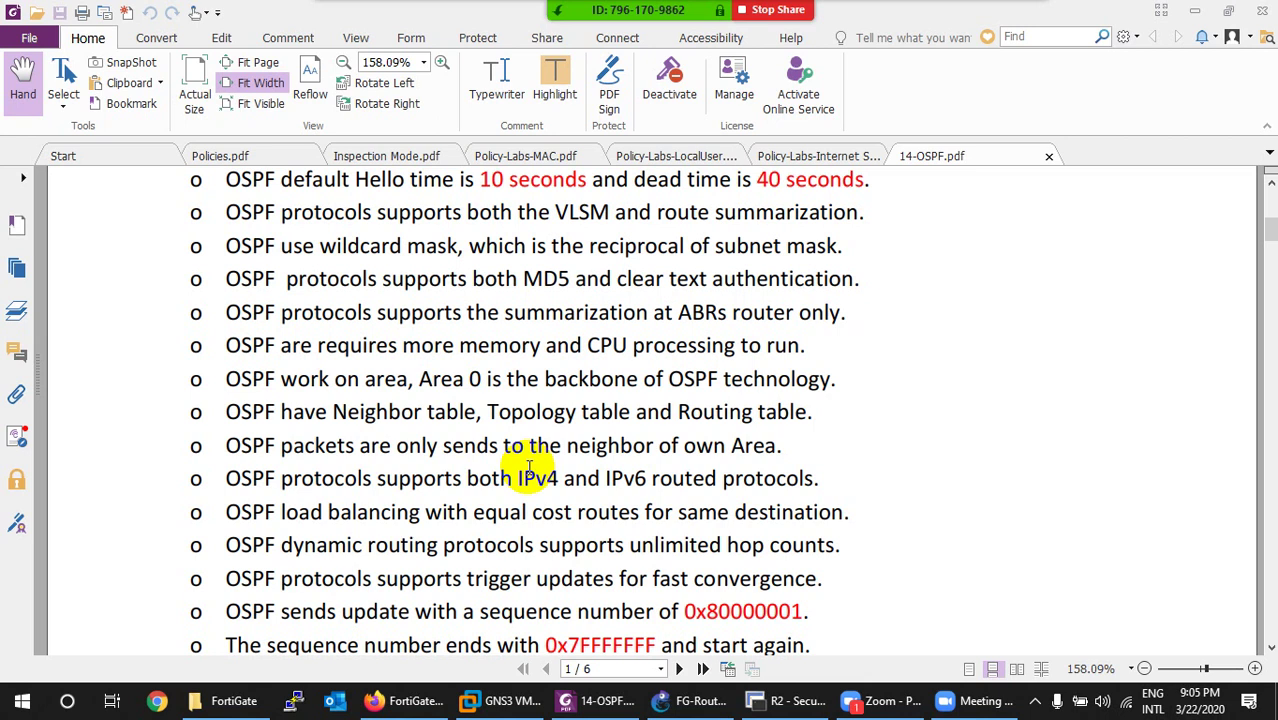
{"action": "scroll", "coordinate": [529, 462], "scroll_direction": "down", "scroll_amount": 1}
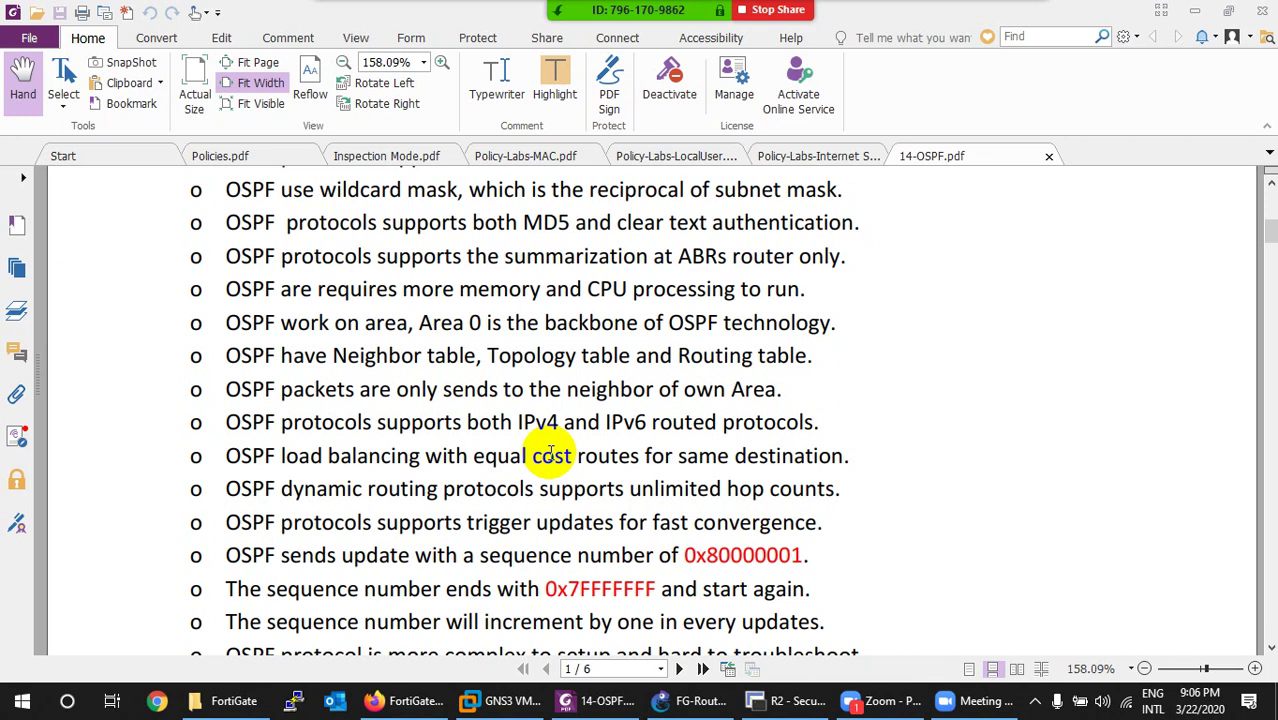
{"action": "scroll", "coordinate": [551, 453], "scroll_direction": "down", "scroll_amount": 1}
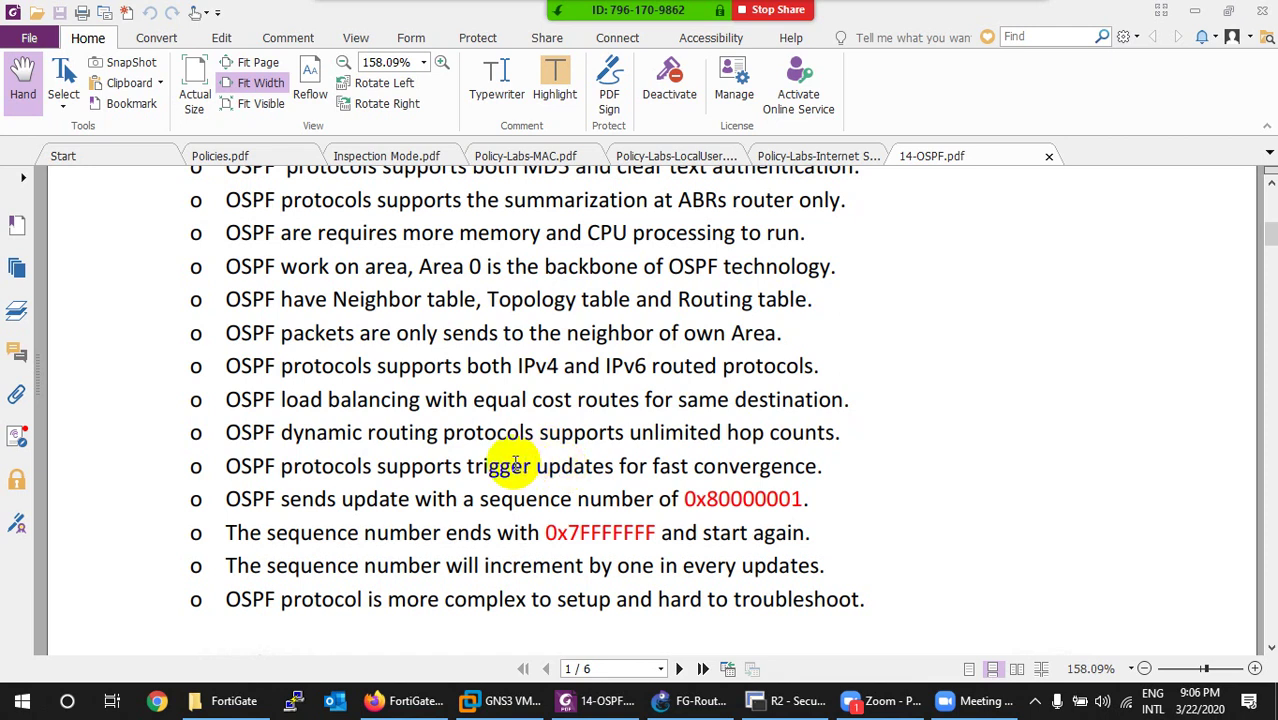
{"action": "scroll", "coordinate": [515, 463], "scroll_direction": "down", "scroll_amount": 1}
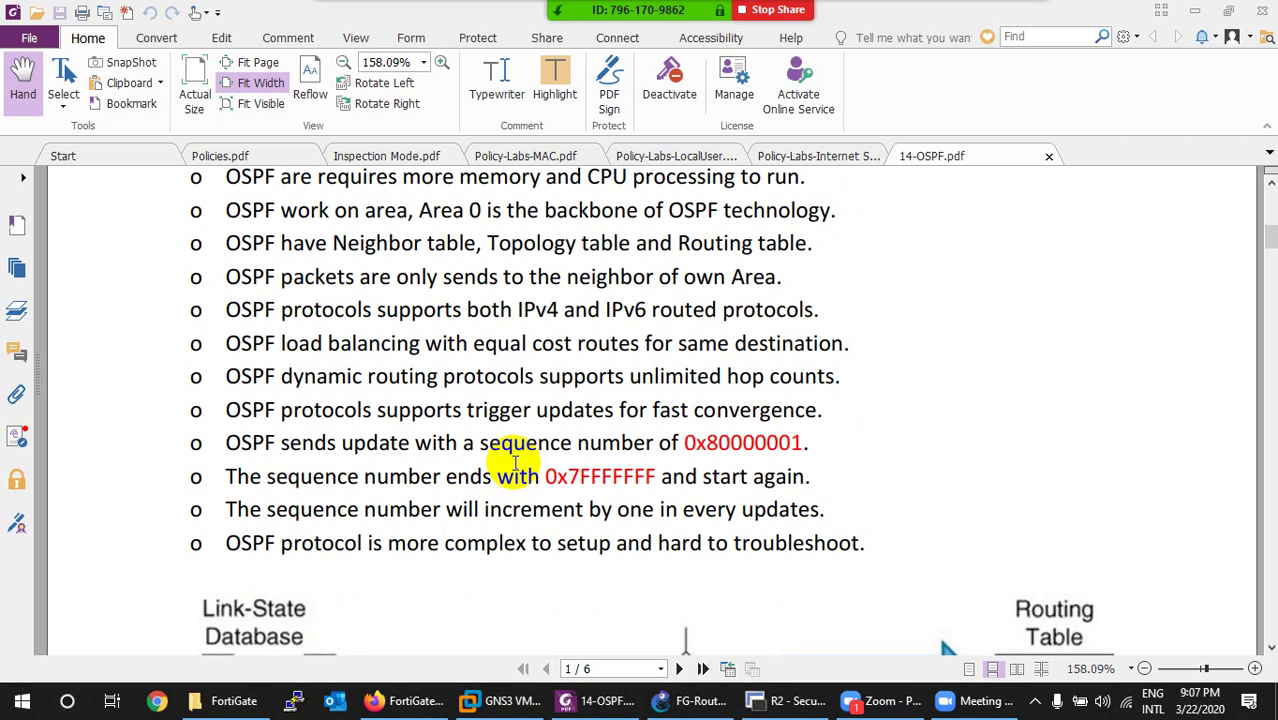
{"action": "scroll", "coordinate": [515, 462], "scroll_direction": "down", "scroll_amount": 1}
Highlight the starting sequence number 0x80000001 and the wrap-around value 0x7FFFFFFF.
{"action": "left_click_drag", "start_coordinate": [682, 386], "coordinate": [803, 388]}
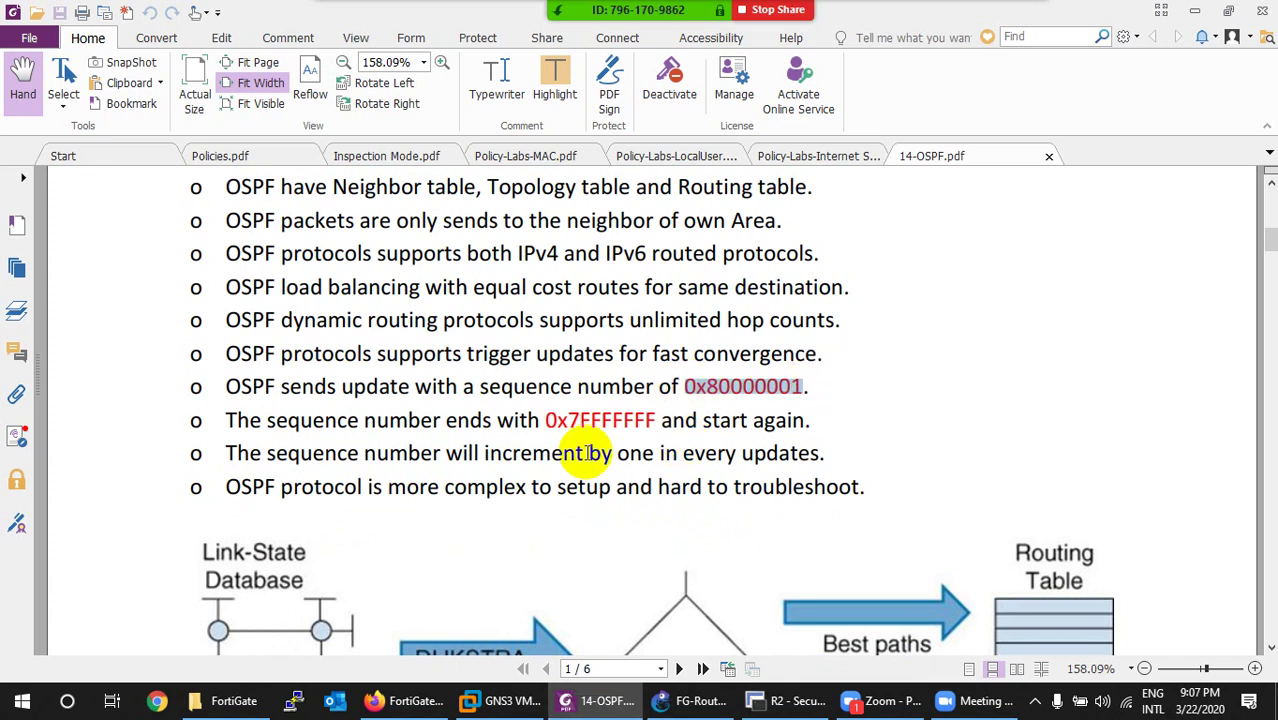
{"action": "left_click_drag", "start_coordinate": [545, 420], "coordinate": [803, 388]}
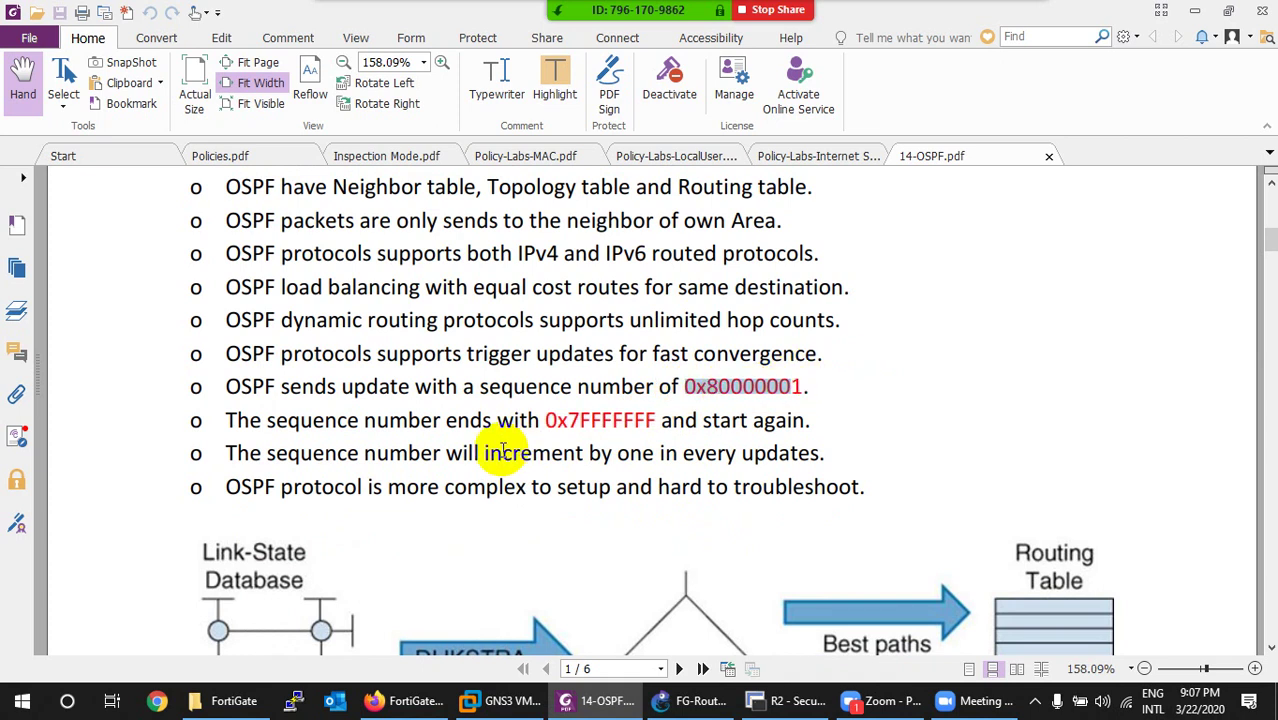
{"action": "scroll", "coordinate": [503, 449], "scroll_direction": "down", "scroll_amount": 1}
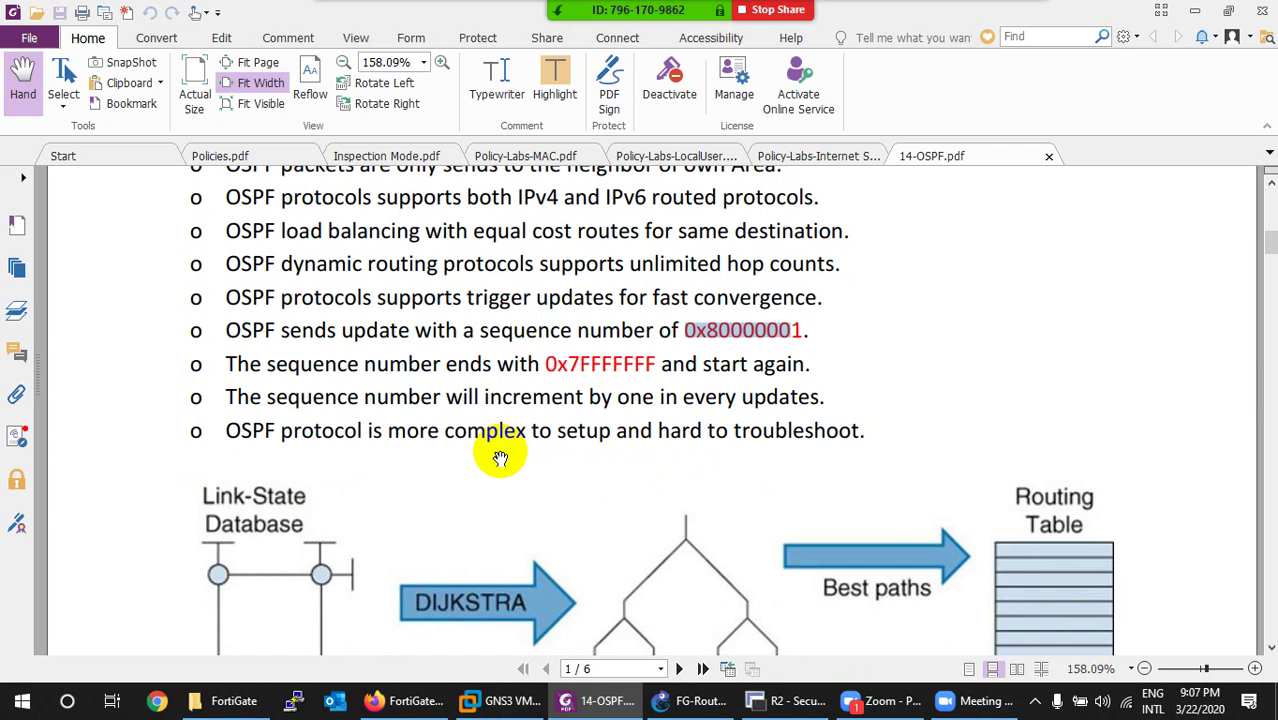
Scroll to the page-2 OSPF Lab Time diagram, then bring up the FortiGate window in Firefox.
{"action": "scroll", "coordinate": [500, 458], "scroll_direction": "down", "scroll_amount": 3}
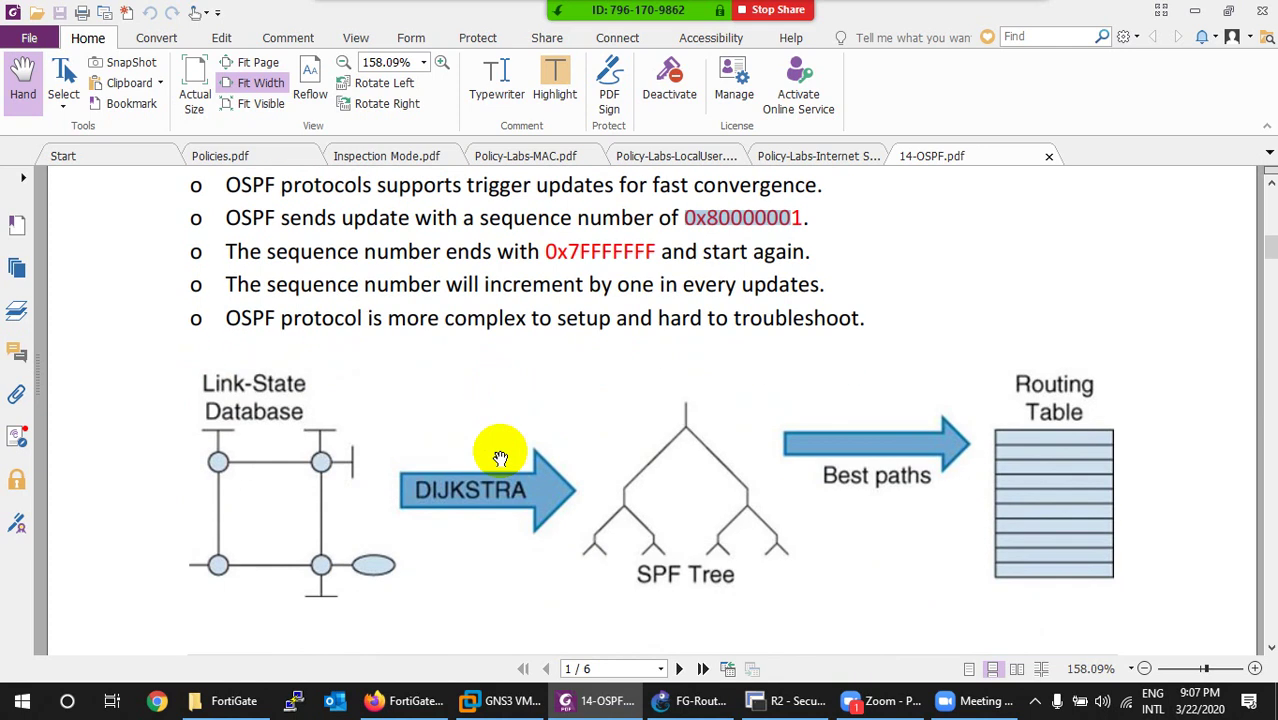
{"action": "scroll", "coordinate": [500, 458], "scroll_direction": "down", "scroll_amount": 10}
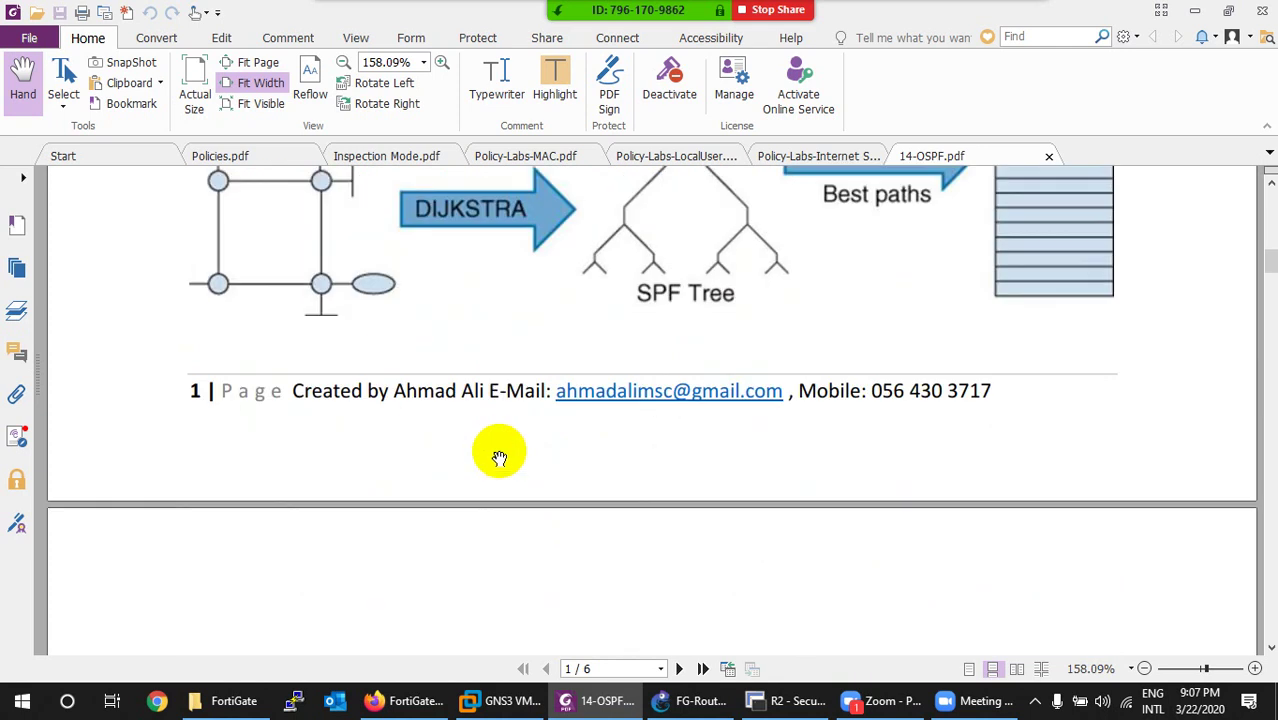
{"action": "scroll", "coordinate": [490, 472], "scroll_direction": "down", "scroll_amount": 1}
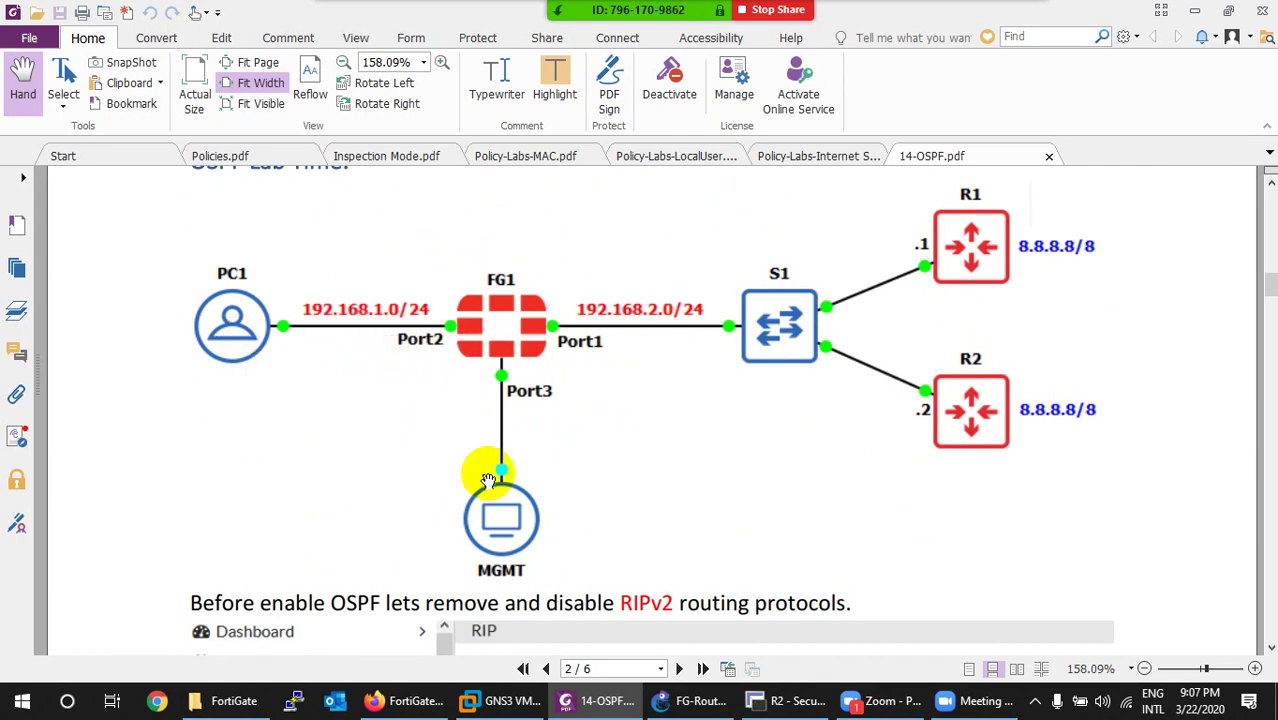
{"action": "left_click", "coordinate": [403, 700]}
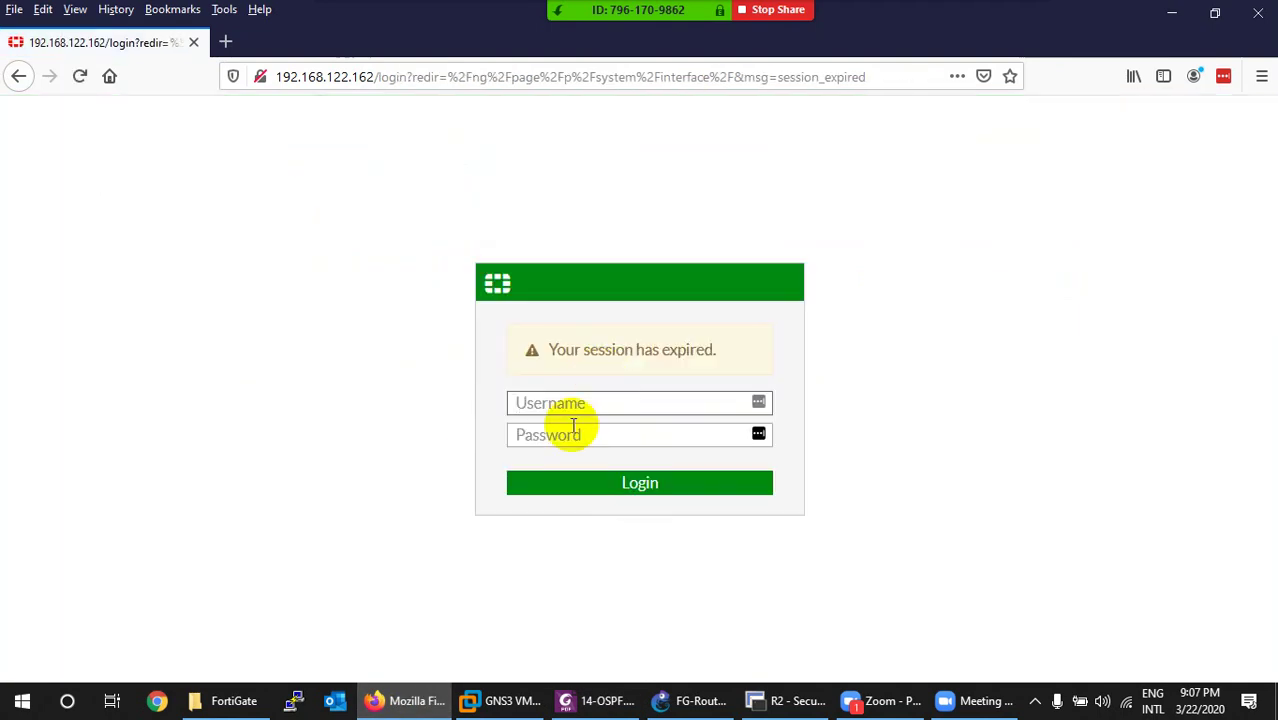
Log back into FortiGate with the admin username and its password.
{"action": "type", "text": "admin"}
{"action": "key", "text": "Tab"}
{"action": "type", "text": "123"}
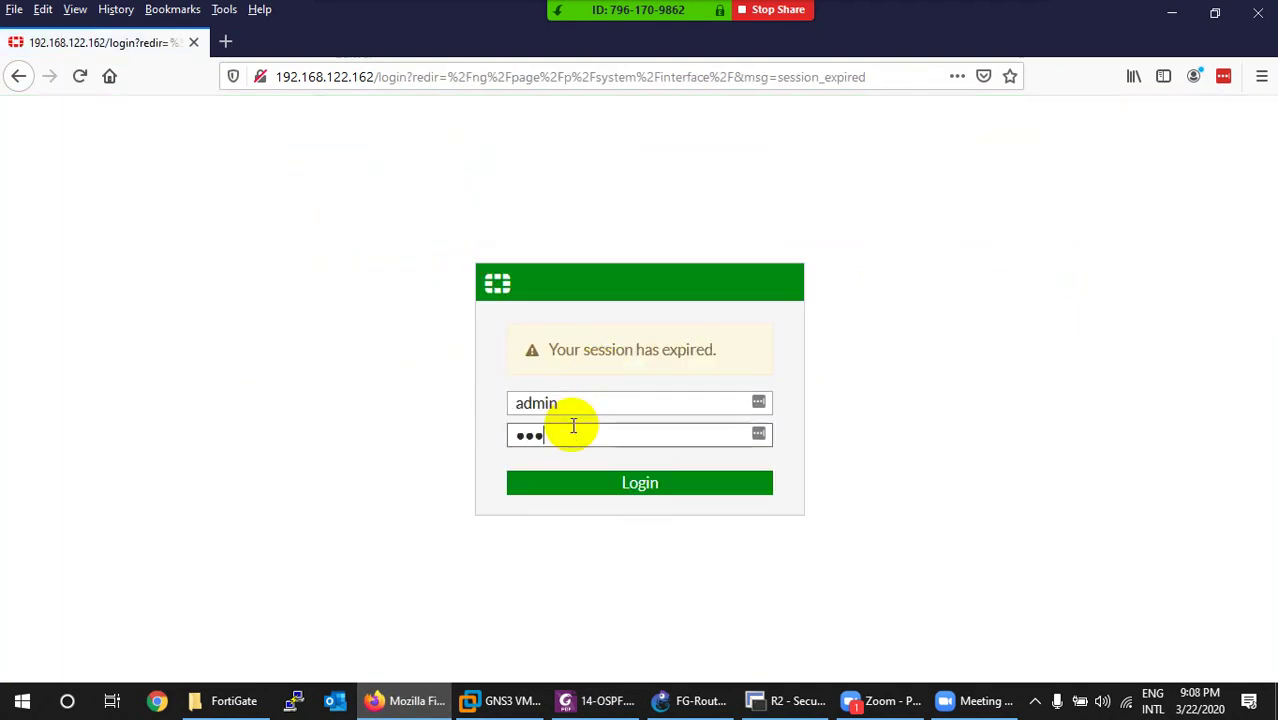
{"action": "key", "text": "Return"}
Decline saving the login, postpone the file system check, and switch to the GNS3 FG-Route topology.
{"action": "left_click", "coordinate": [497, 248]}
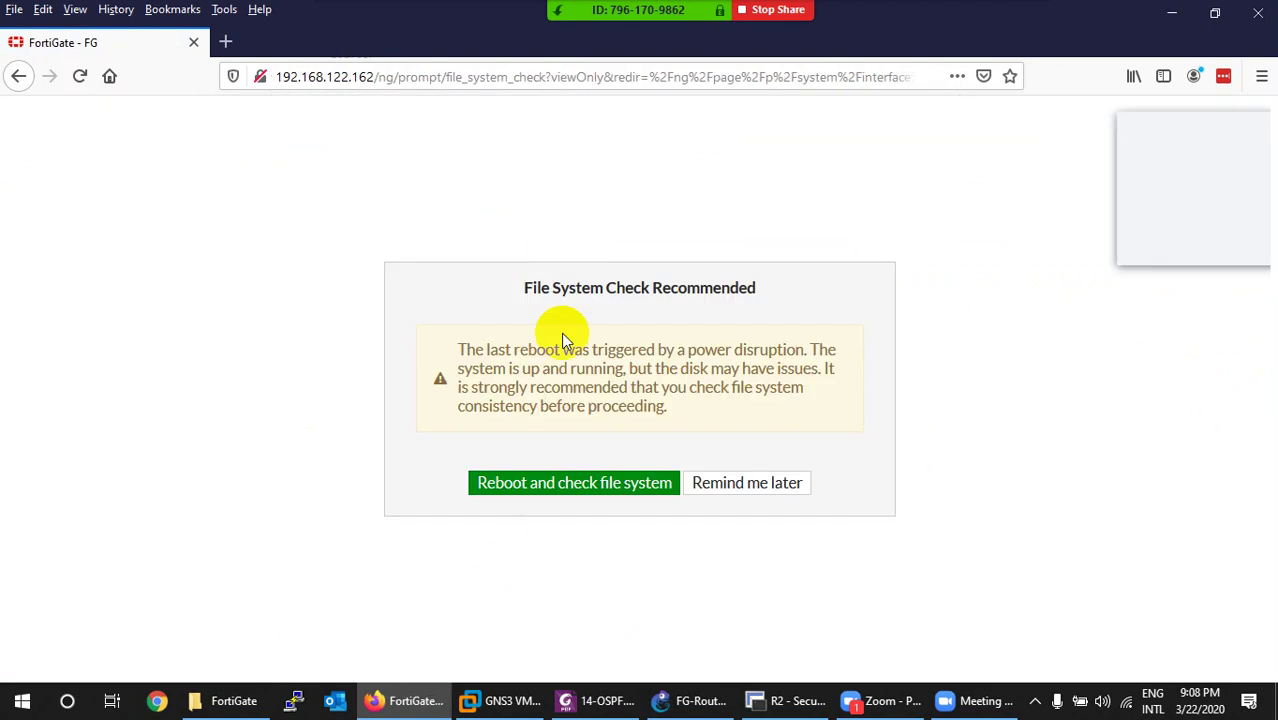
{"action": "left_click", "coordinate": [755, 489]}
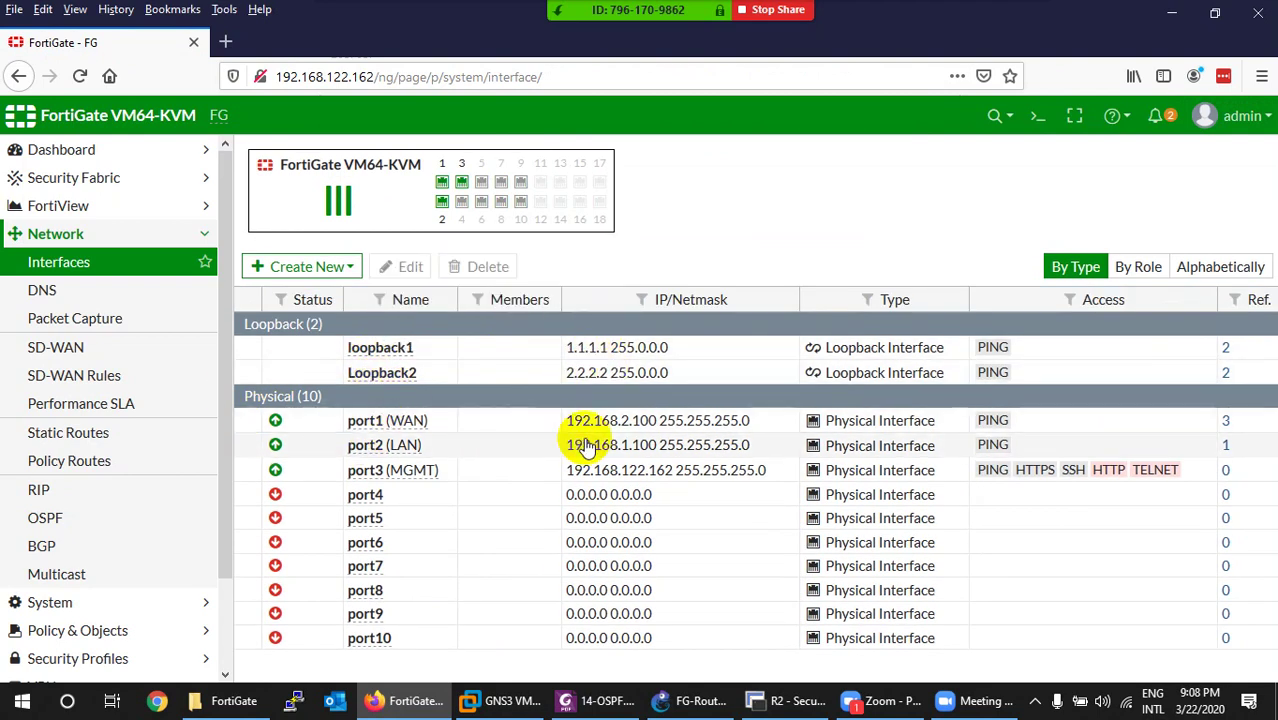
{"action": "left_click", "coordinate": [690, 702]}
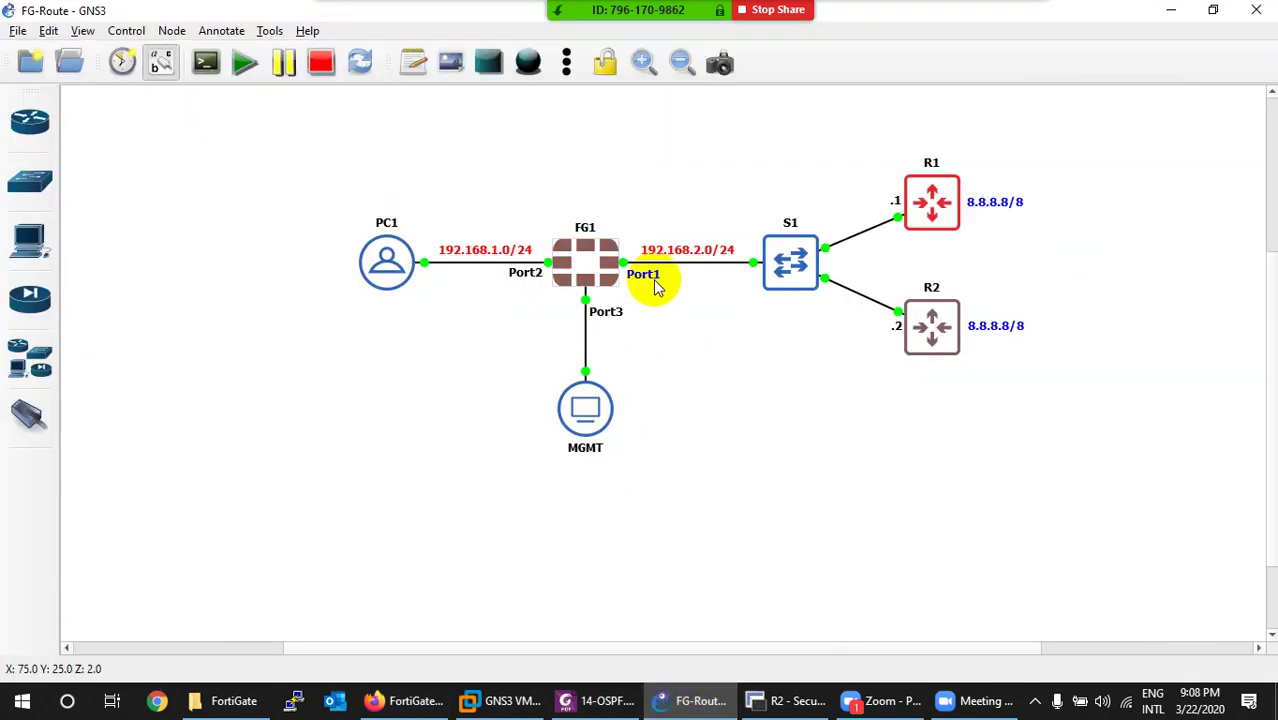
Compare the GNS3 FG1 topology with FortiGate's Network > Interfaces list, ending on the interfaces page.
{"action": "left_click", "coordinate": [695, 706]}
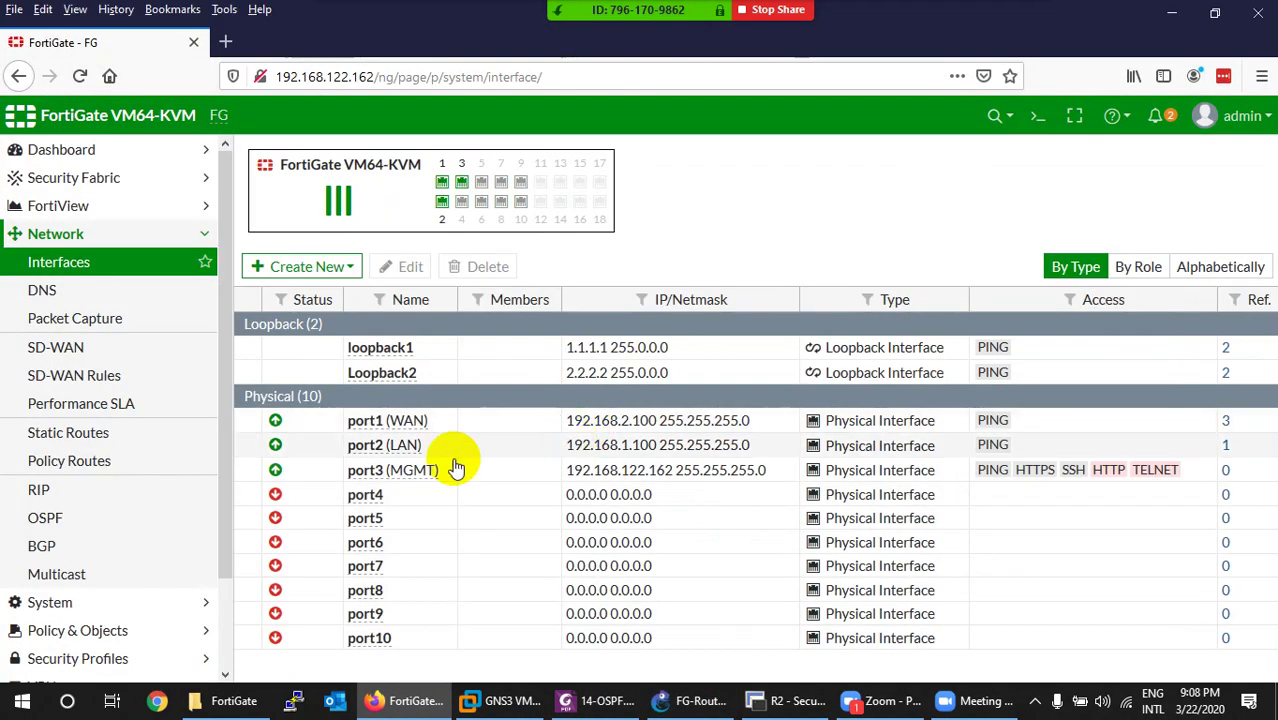
{"action": "left_click", "coordinate": [680, 708]}
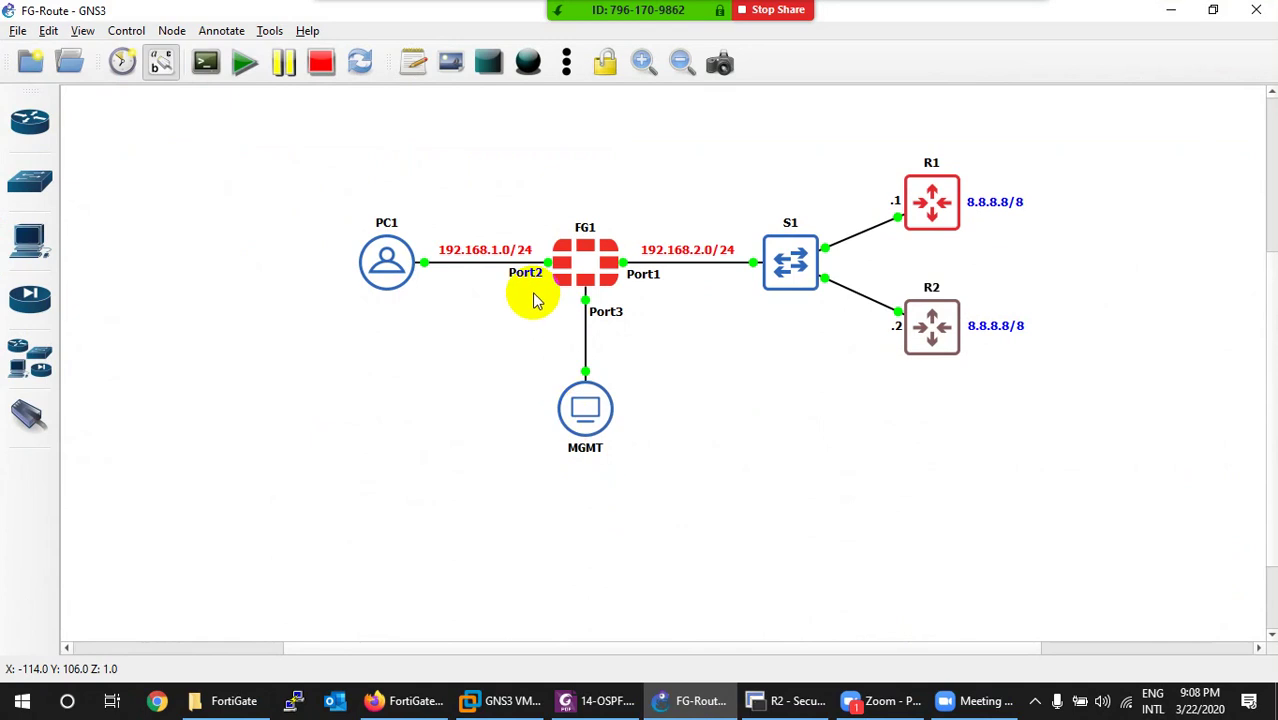
{"action": "left_click", "coordinate": [668, 706]}
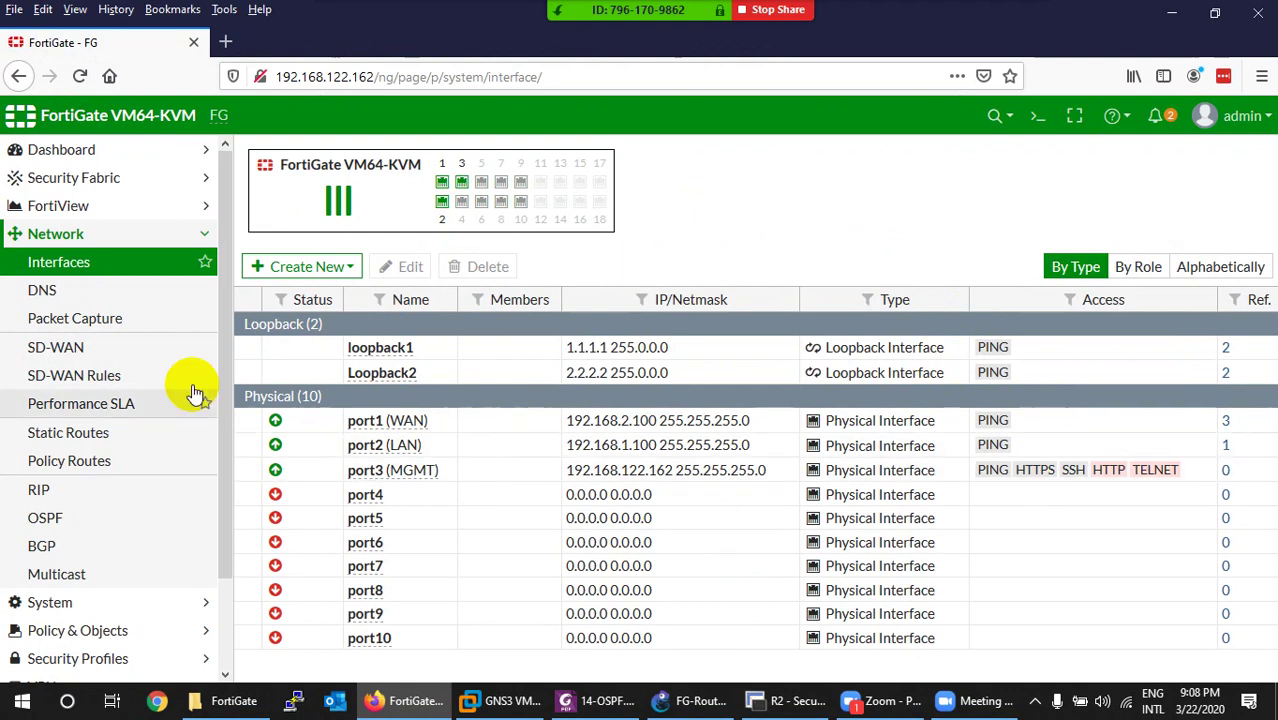
Look through the DNS, Static Routes, Policy Routes and RIP pages, ending on OSPF.
{"action": "left_click", "coordinate": [45, 289]}
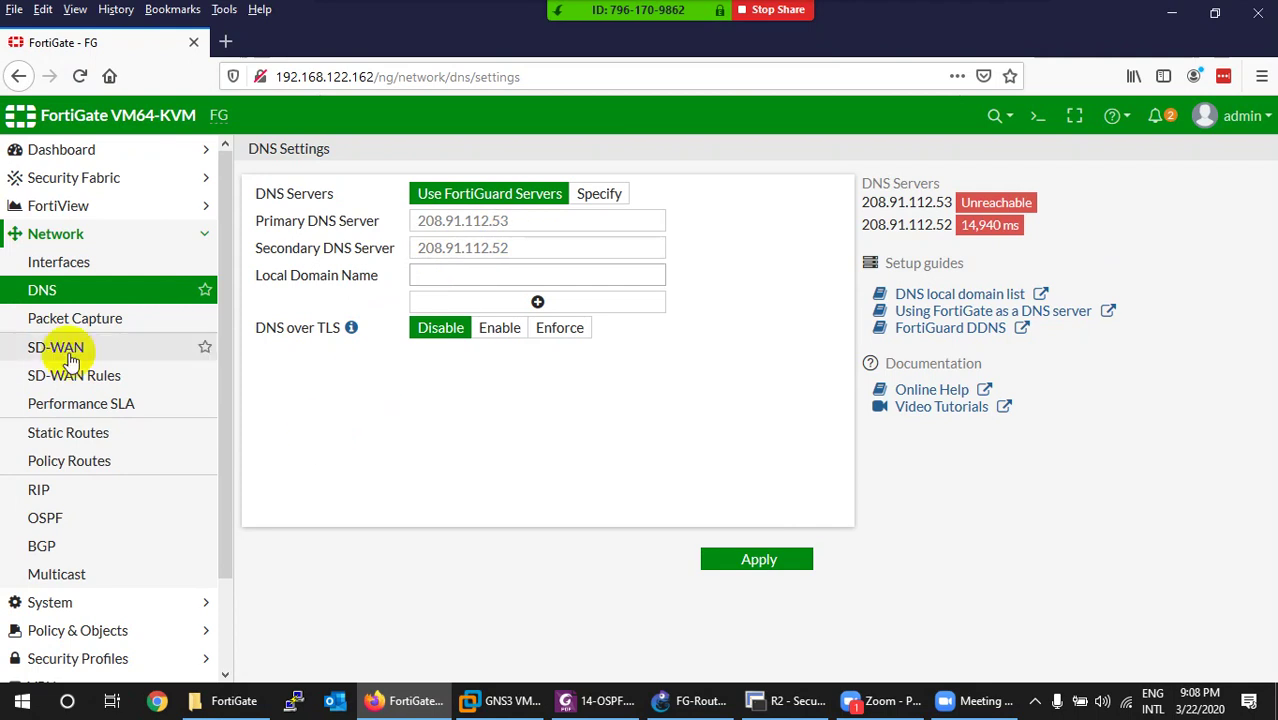
{"action": "left_click", "coordinate": [66, 434]}
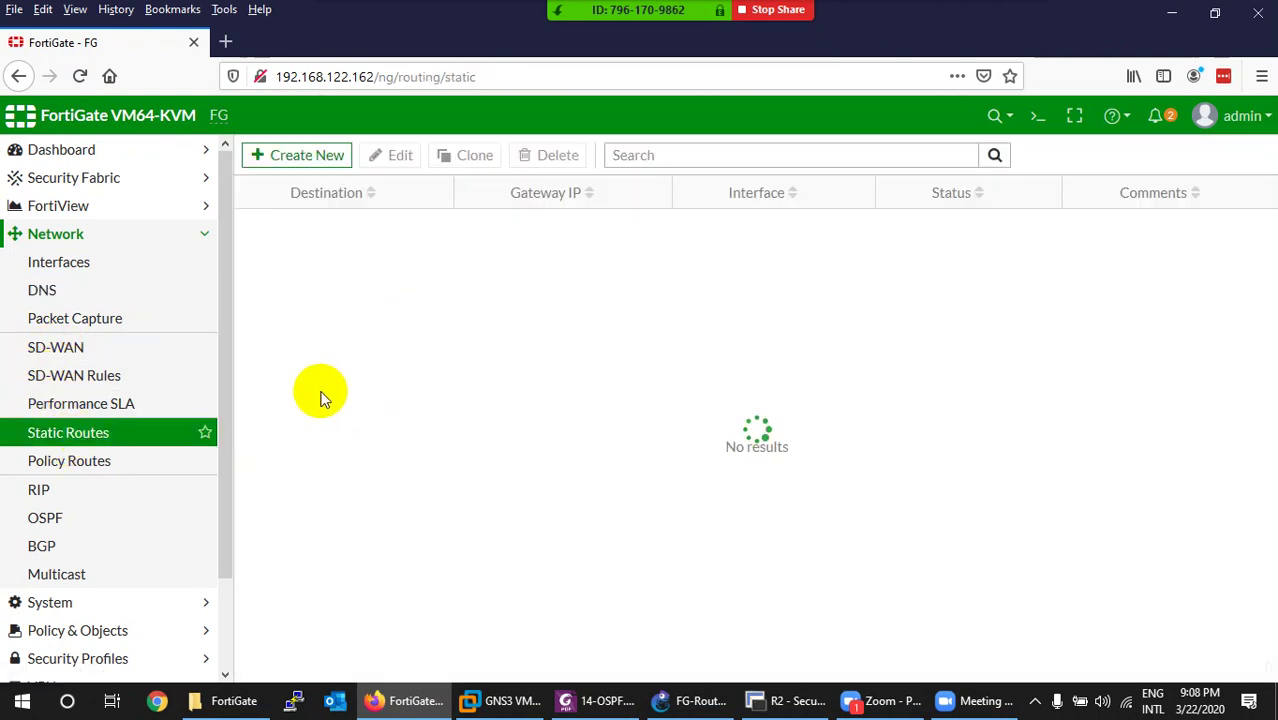
{"action": "left_click", "coordinate": [96, 460]}
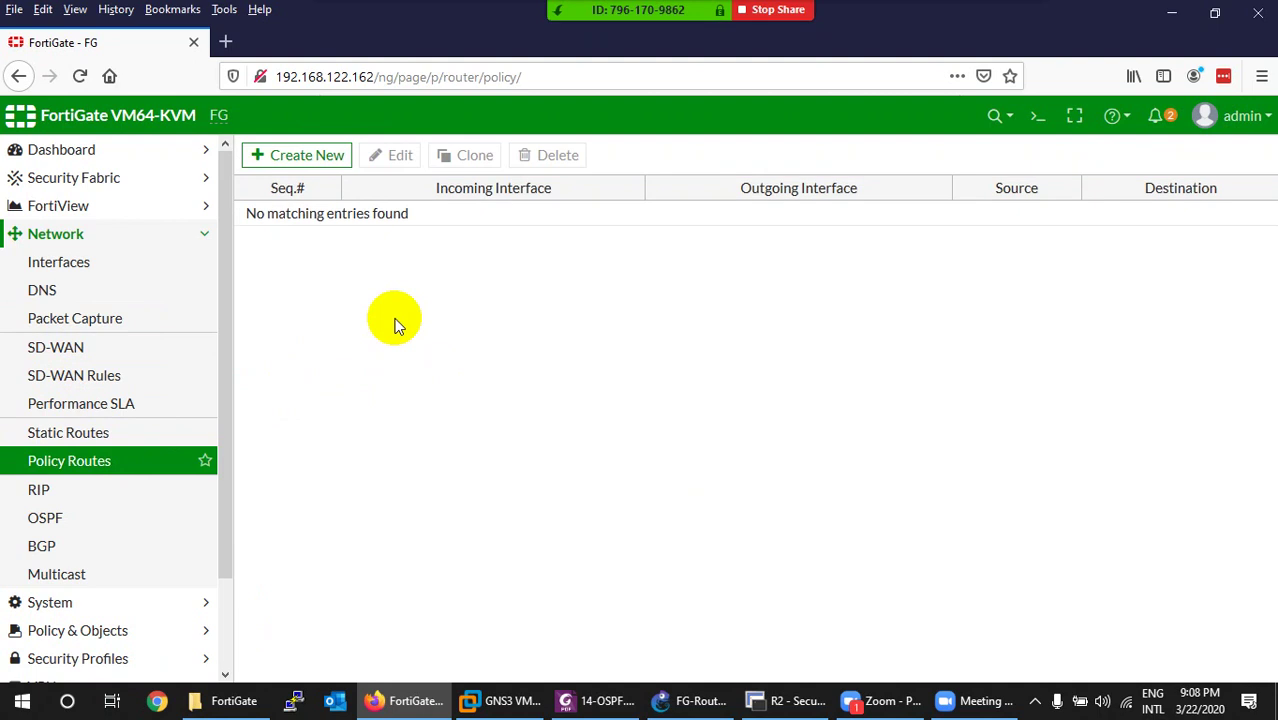
{"action": "left_click", "coordinate": [46, 490]}
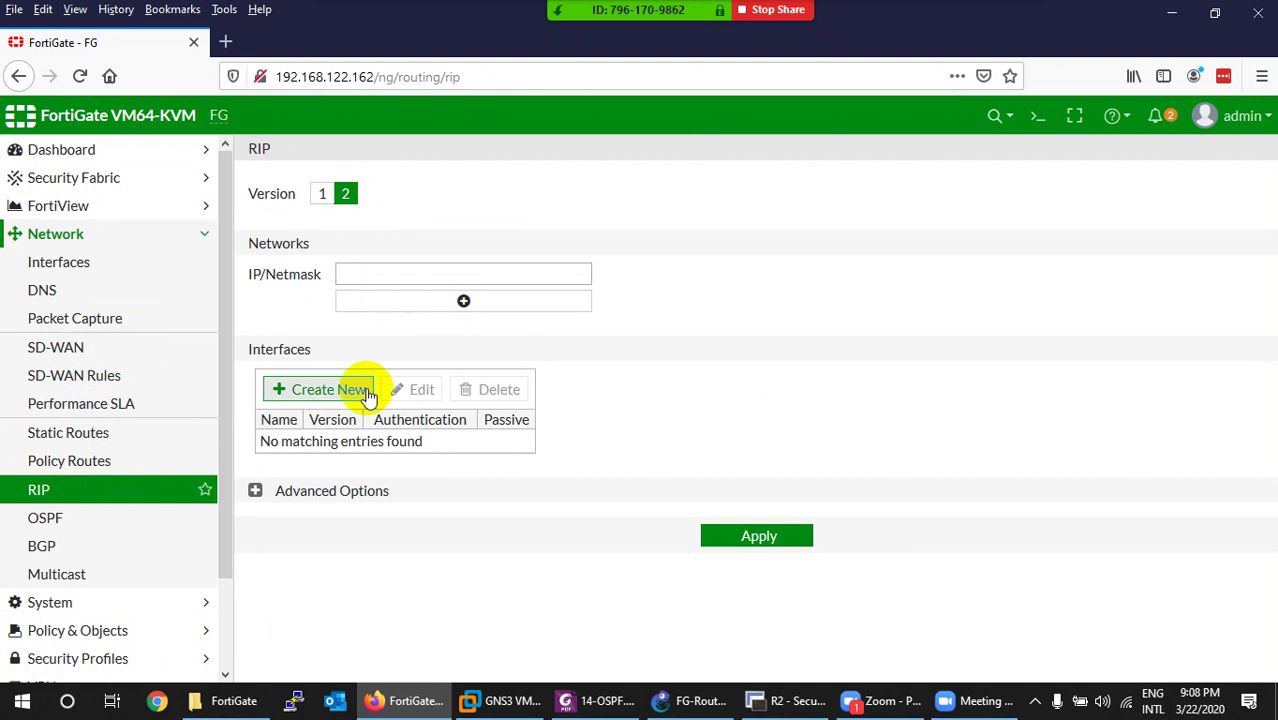
{"action": "left_click", "coordinate": [46, 520]}
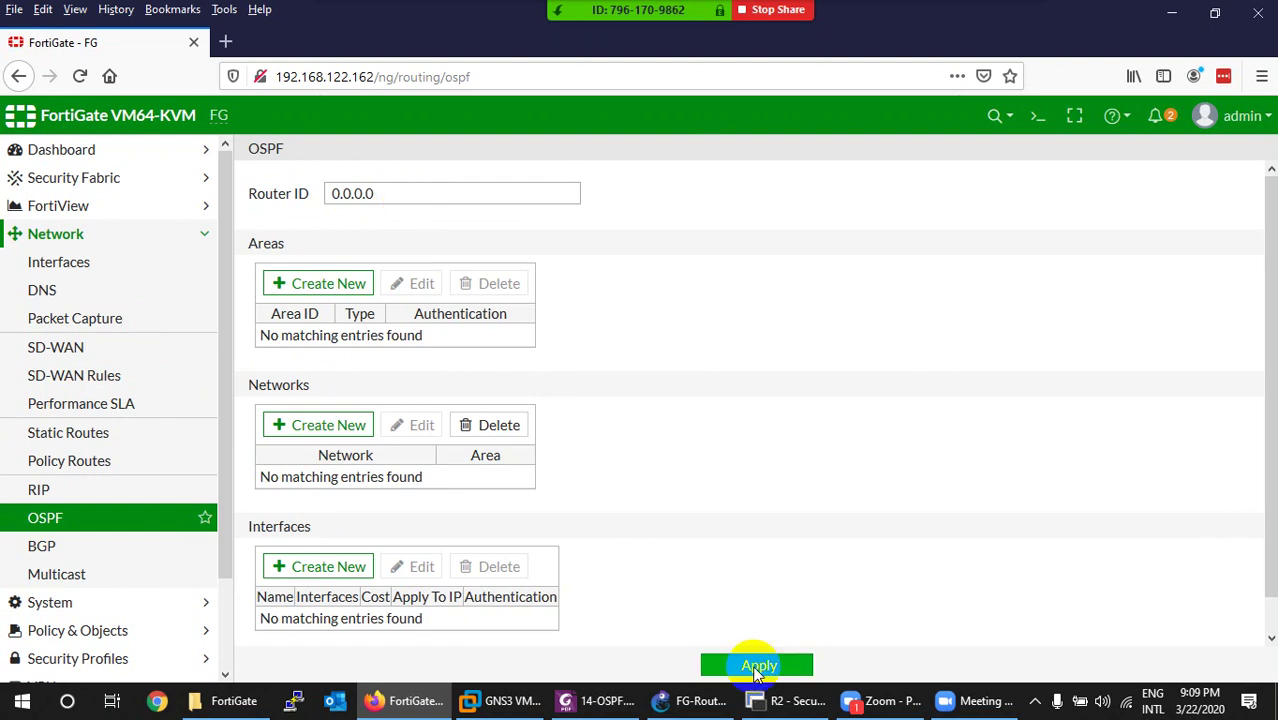
Overwrite the OSPF Router ID field value 0.0.0.0 with 1.1.1.1.
{"action": "mouse_move", "coordinate": [803, 700]}
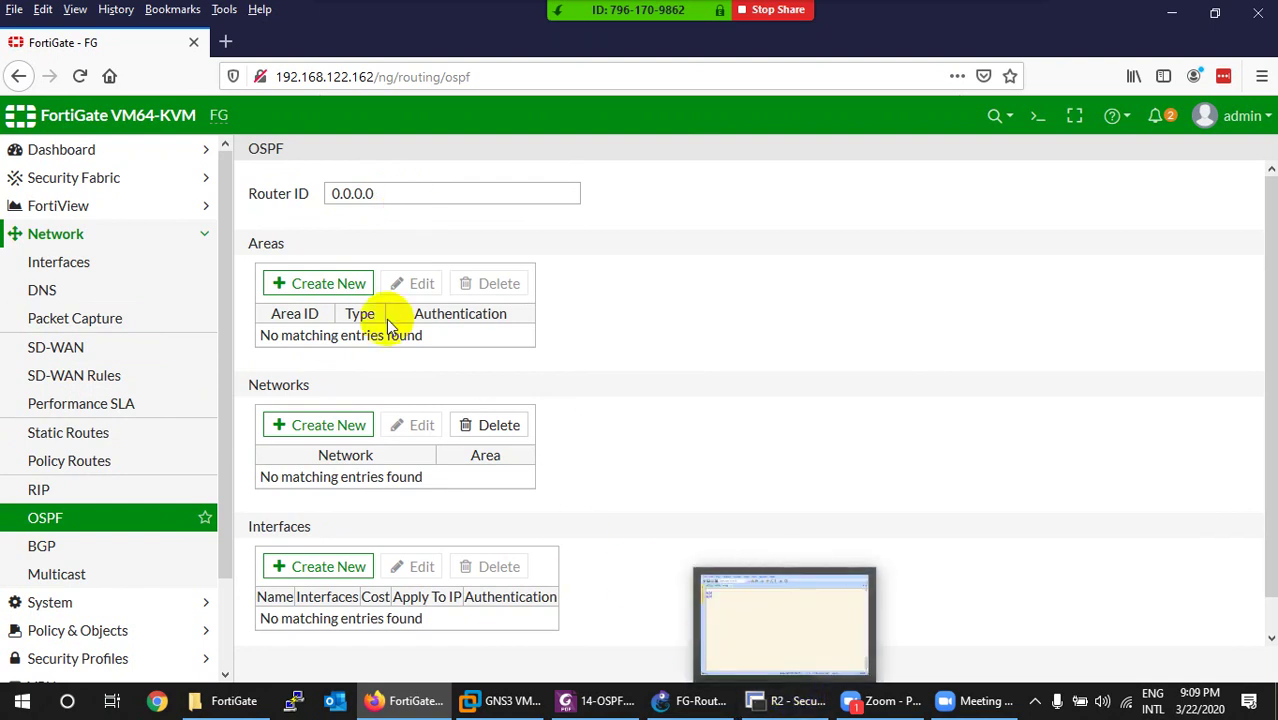
{"action": "left_click", "coordinate": [368, 203]}
{"action": "left_click_drag", "start_coordinate": [379, 200], "coordinate": [333, 196]}
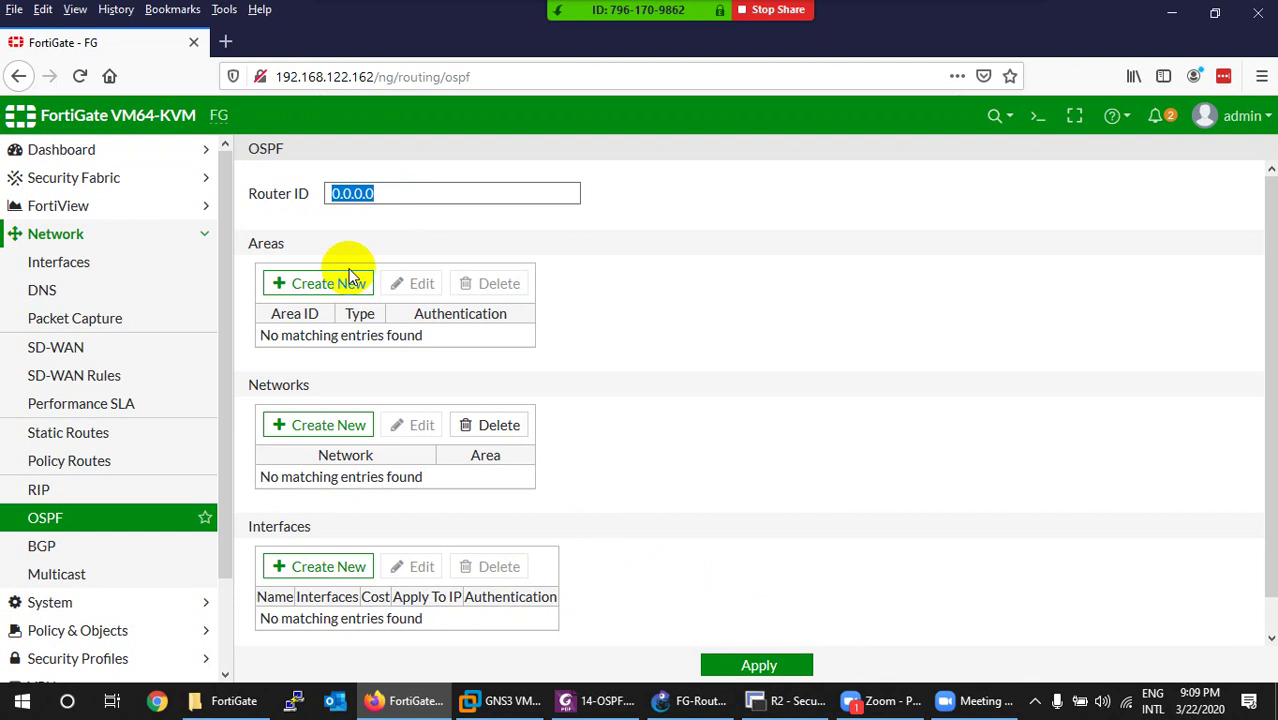
{"action": "type", "text": "1.1.1.1"}
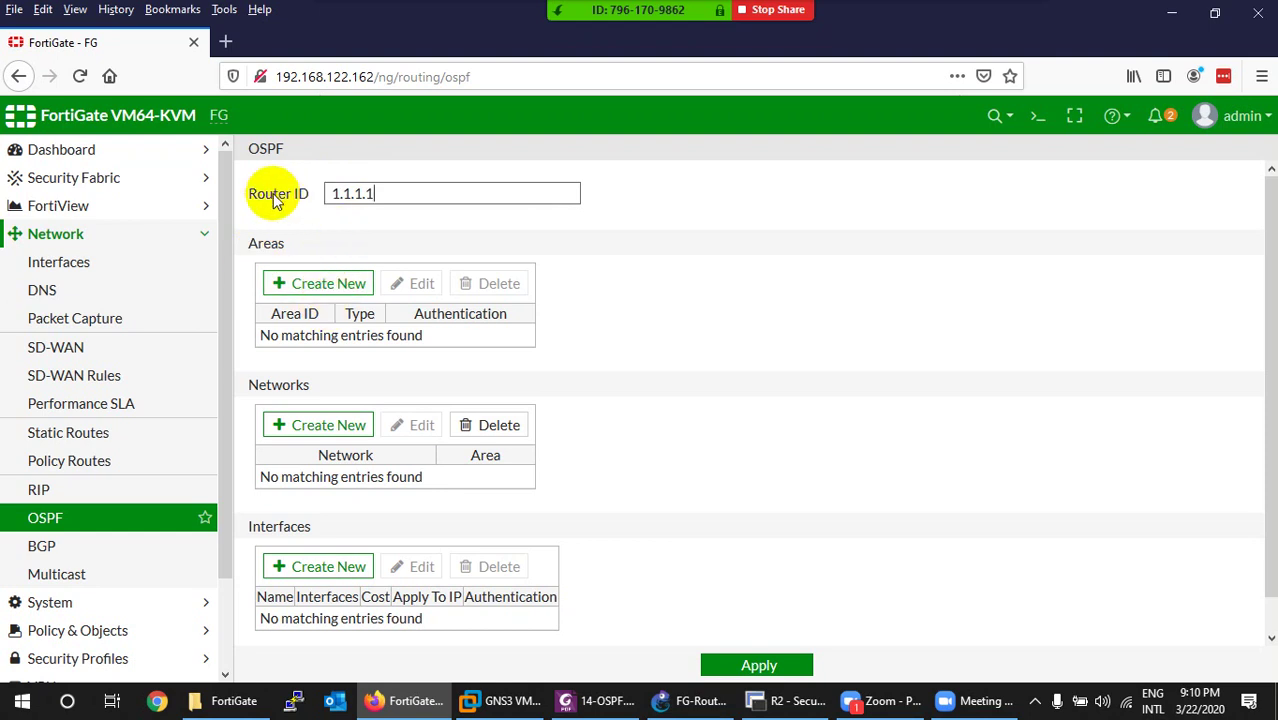
Create OSPF area 0.0.0.0 with type Regular and authentication None, and save it.
{"action": "left_click", "coordinate": [320, 286]}
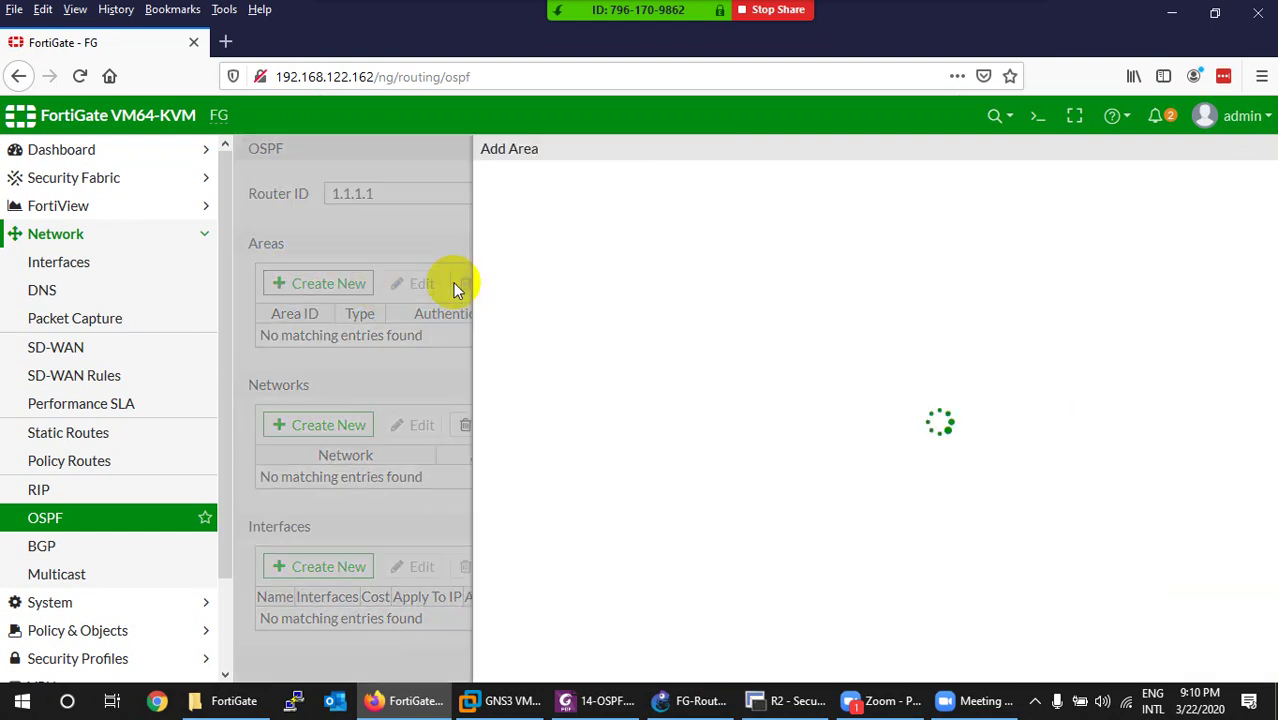
{"action": "left_click", "coordinate": [547, 193]}
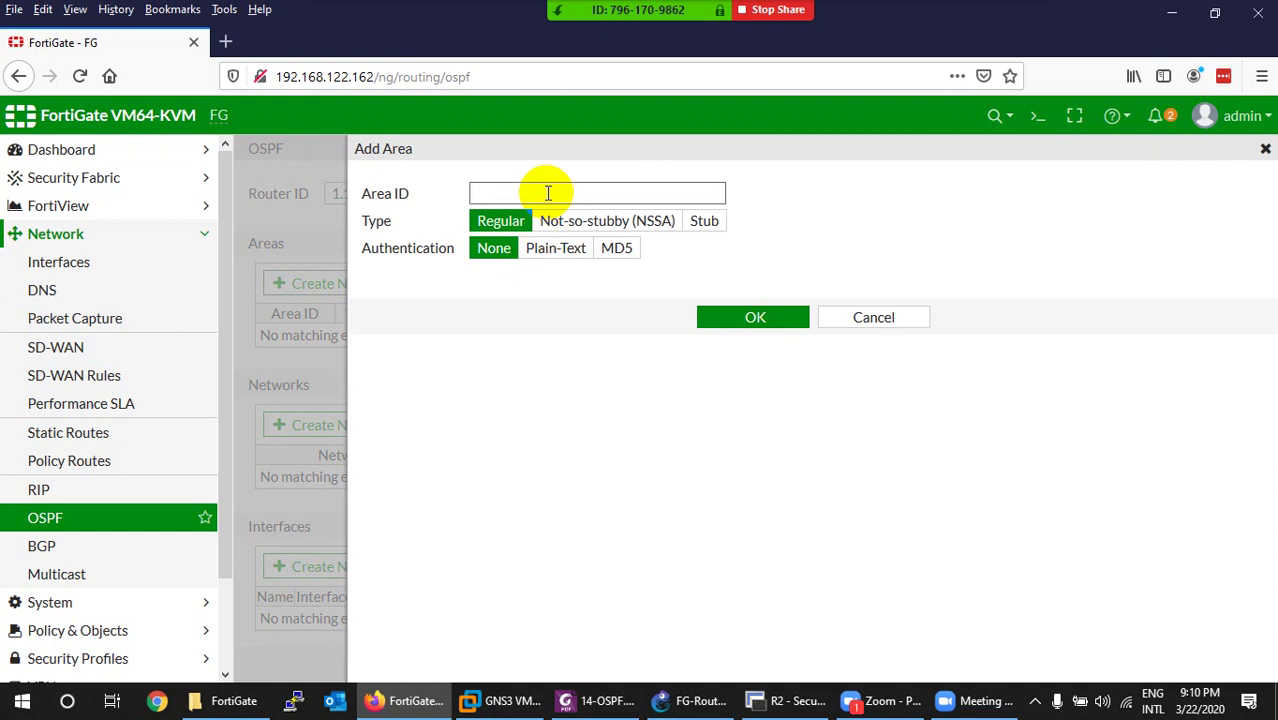
{"action": "type", "text": "0.0.0.0"}
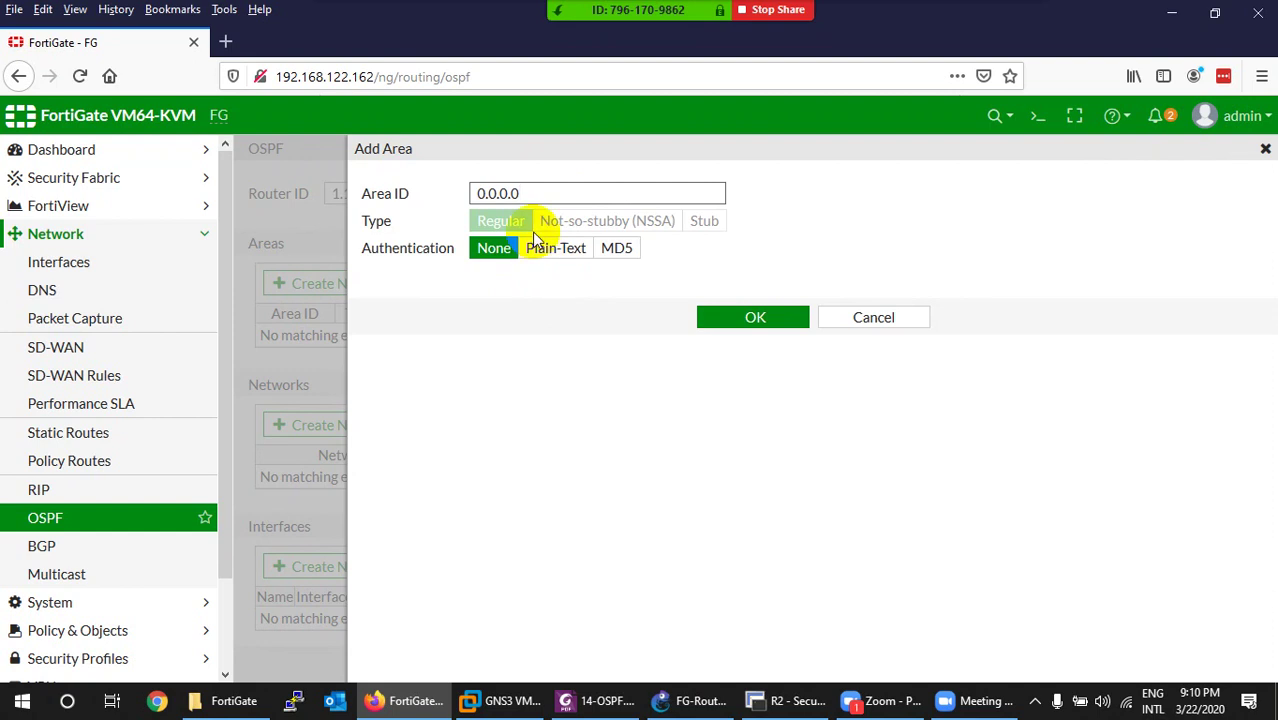
{"action": "left_click_drag", "start_coordinate": [516, 193], "coordinate": [448, 193]}
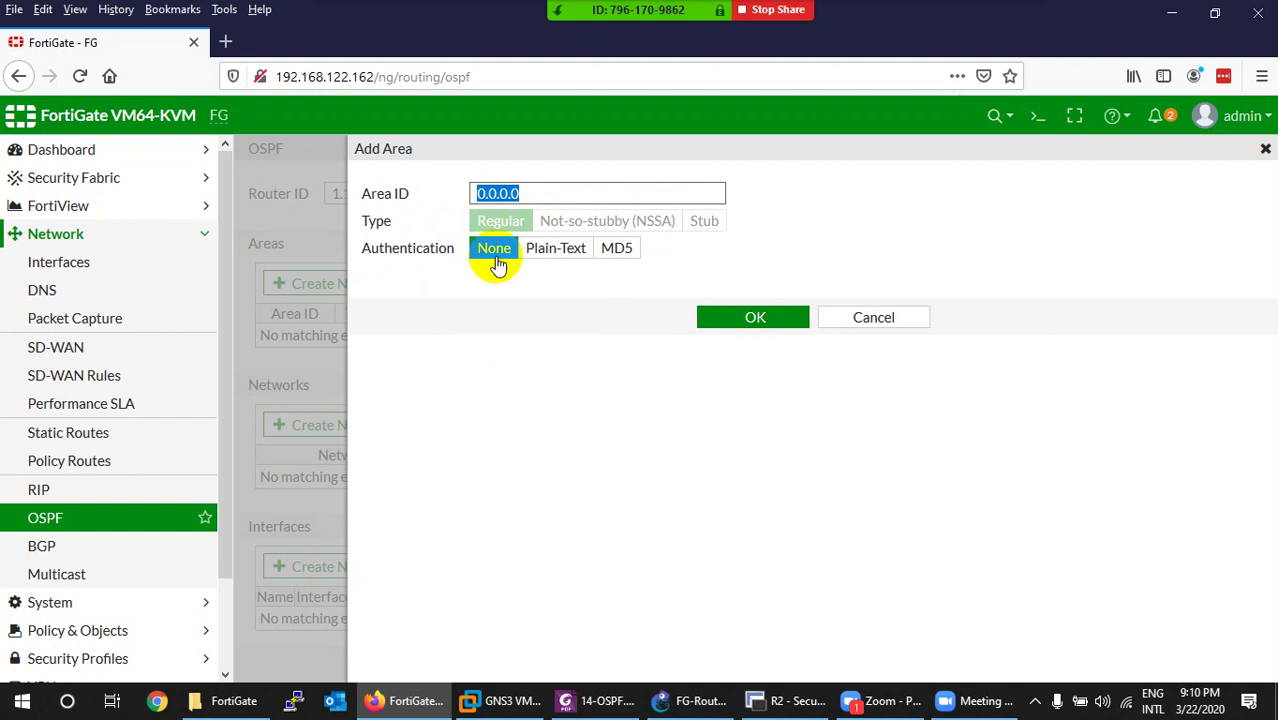
{"action": "left_click", "coordinate": [556, 258]}
{"action": "left_click", "coordinate": [619, 252]}
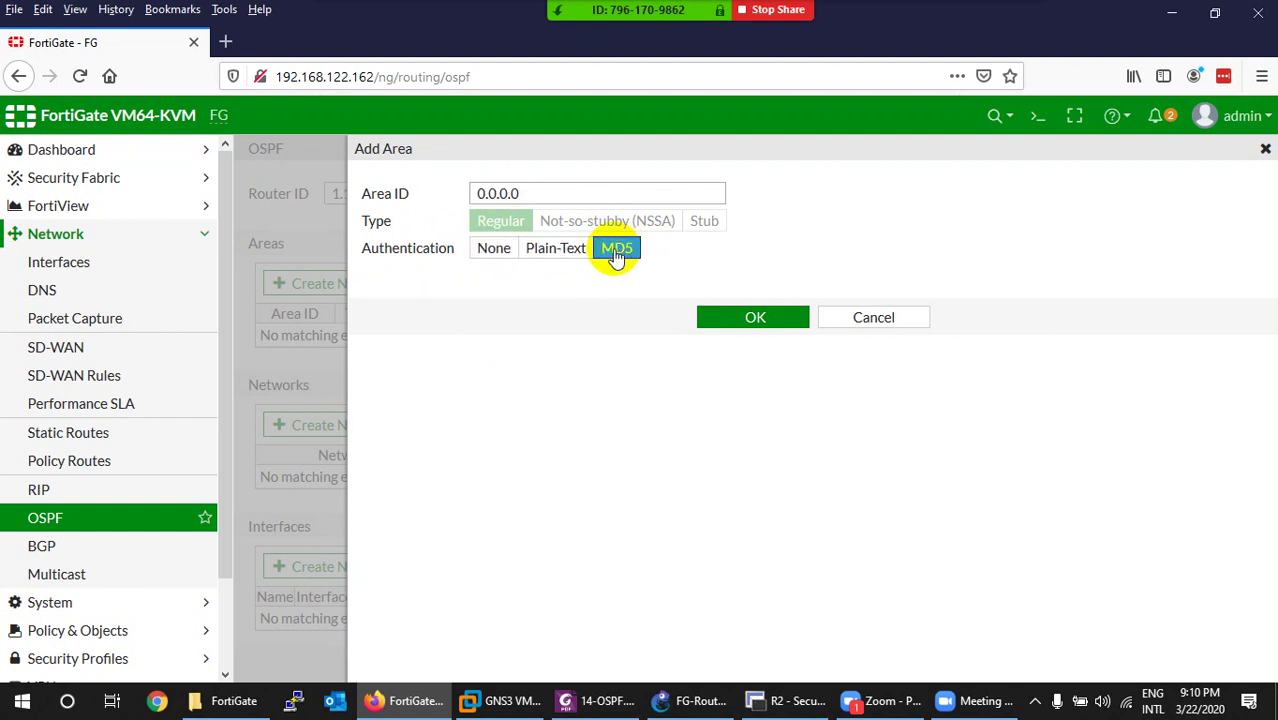
{"action": "left_click", "coordinate": [485, 252]}
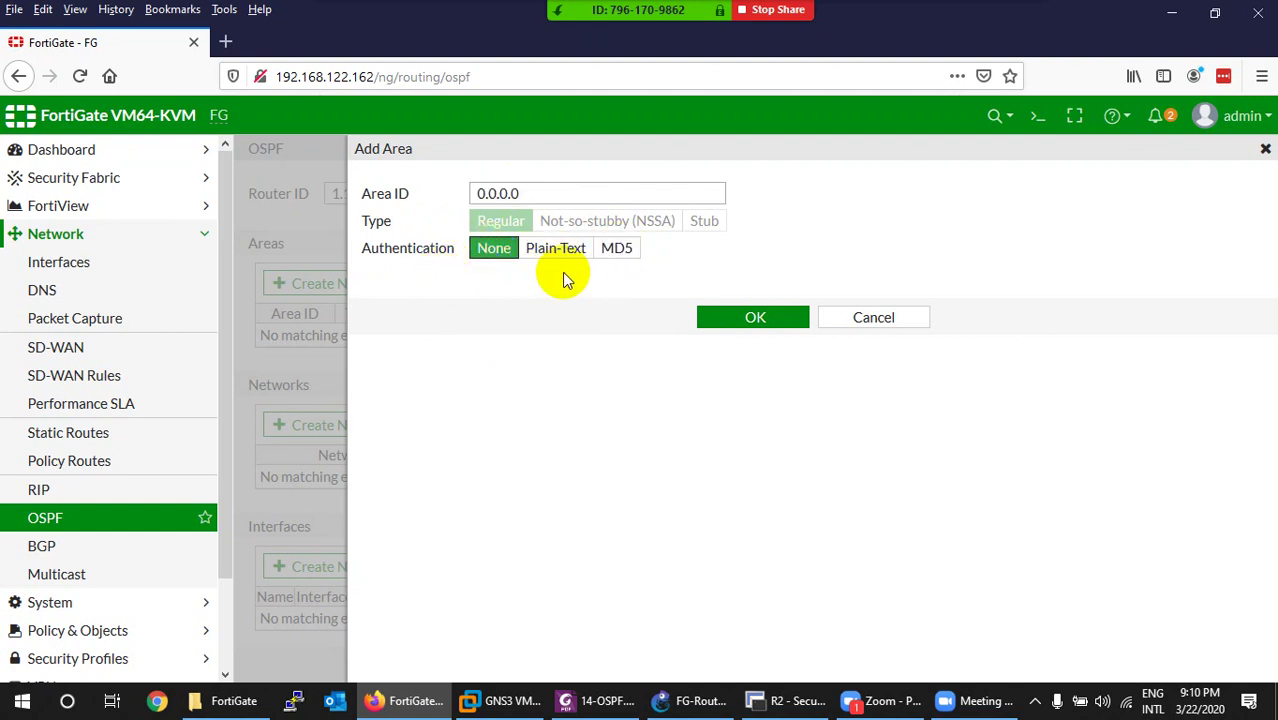
{"action": "left_click", "coordinate": [735, 320]}
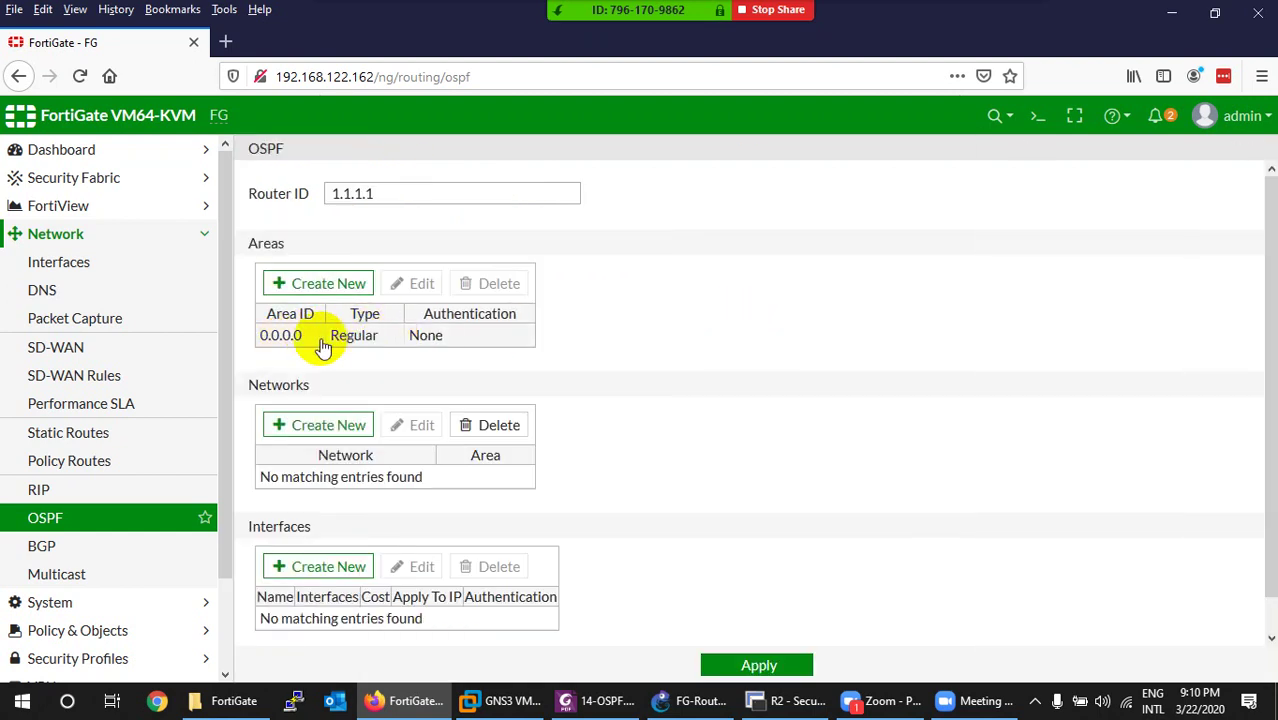
{"action": "left_click", "coordinate": [298, 291]}
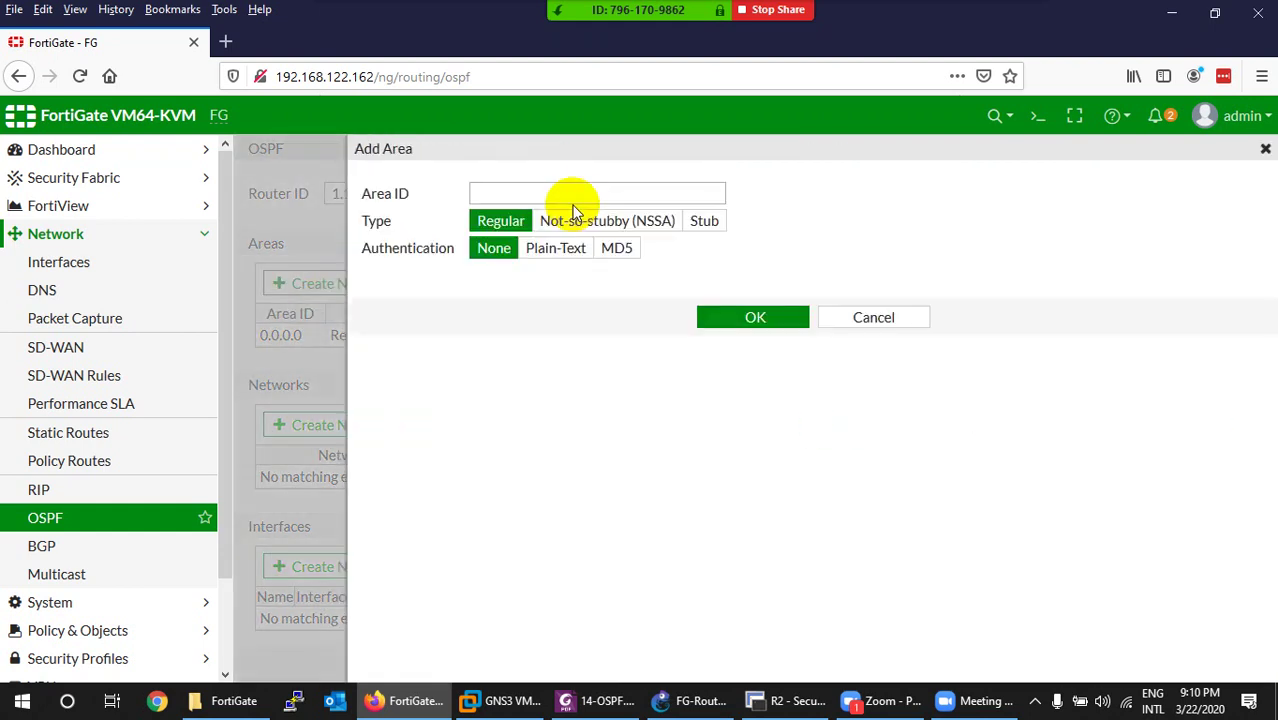
{"action": "left_click", "coordinate": [574, 195]}
{"action": "type", "text": "1"}
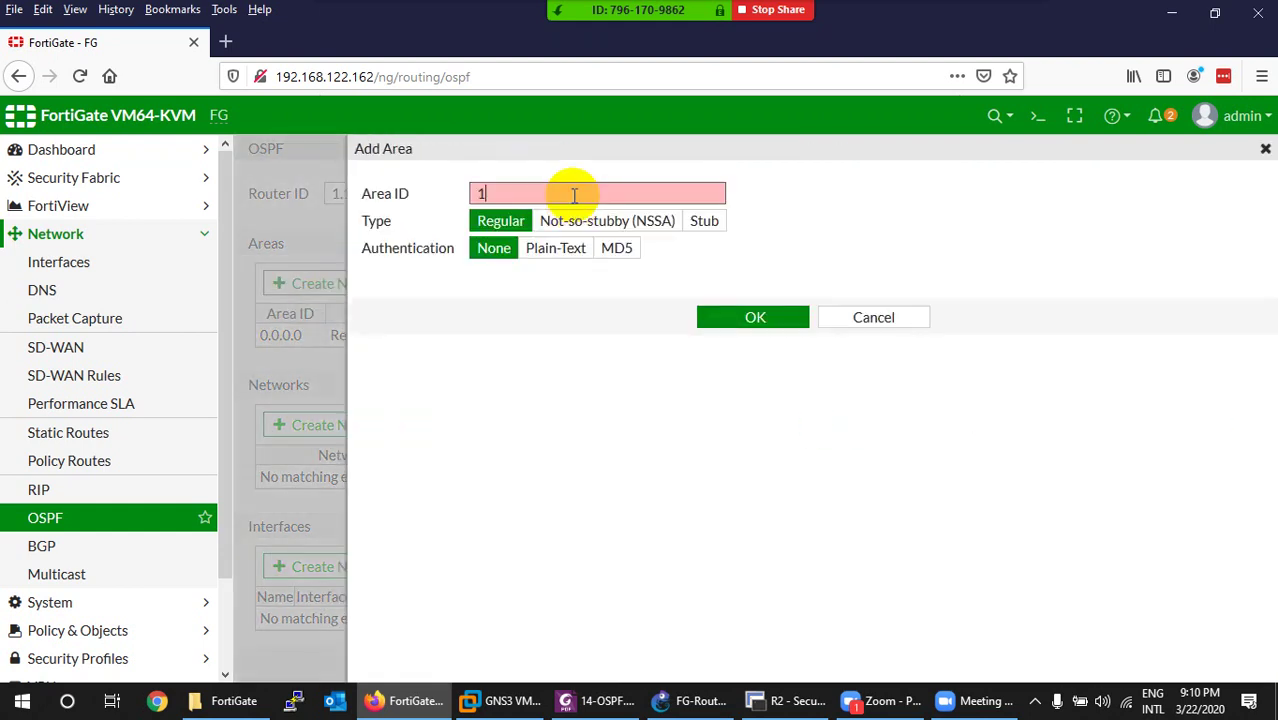
{"action": "left_click", "coordinate": [889, 315]}
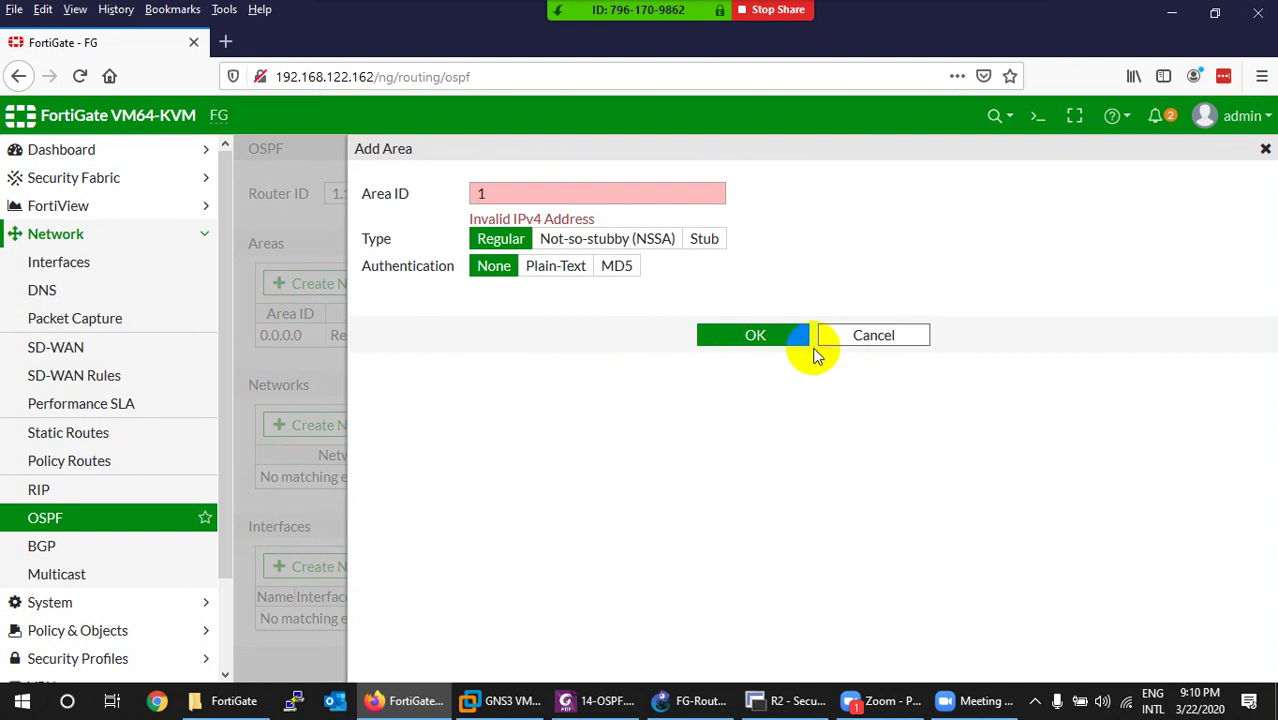
{"action": "left_click", "coordinate": [862, 338]}
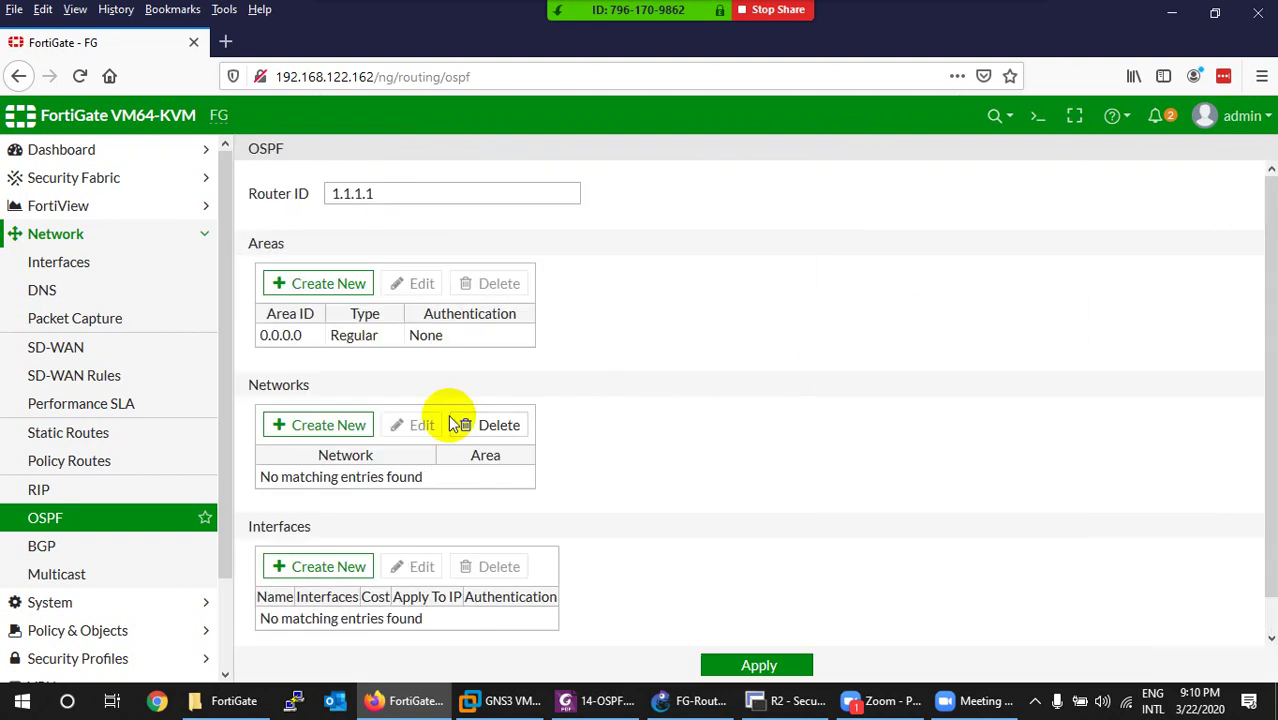
{"action": "left_click", "coordinate": [366, 340]}
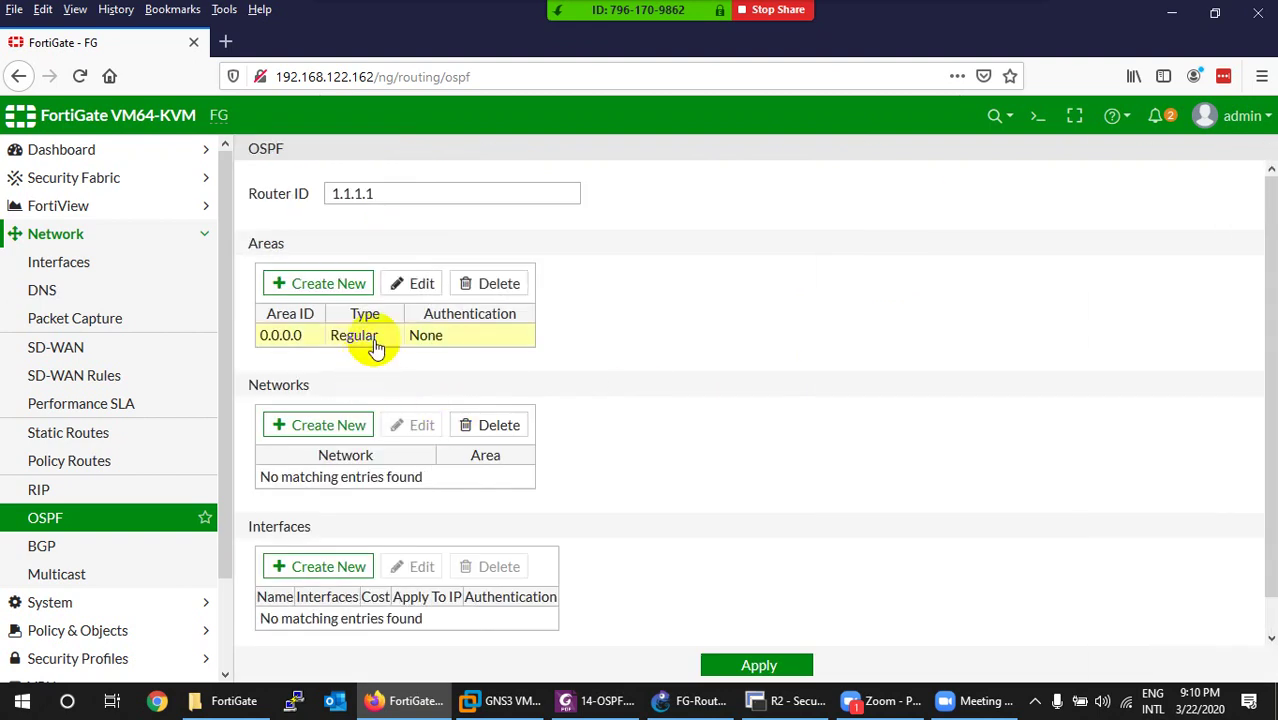
{"action": "left_click", "coordinate": [418, 289]}
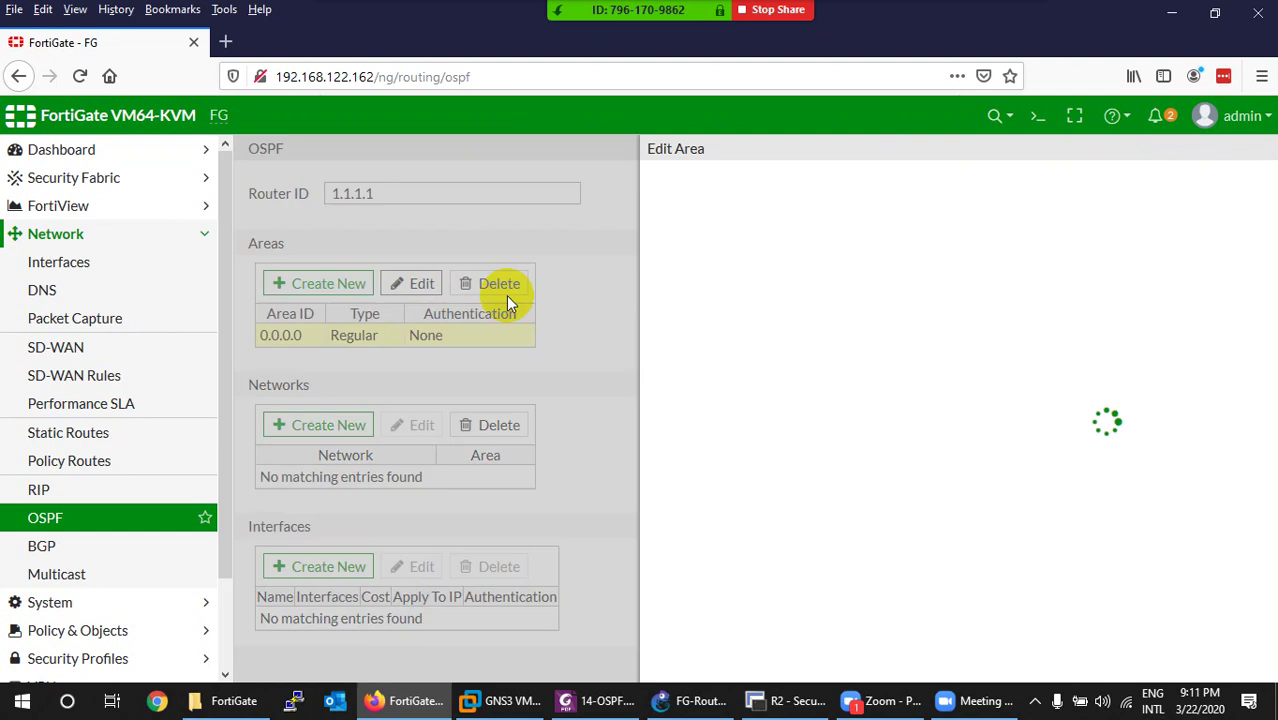
{"action": "left_click", "coordinate": [864, 316]}
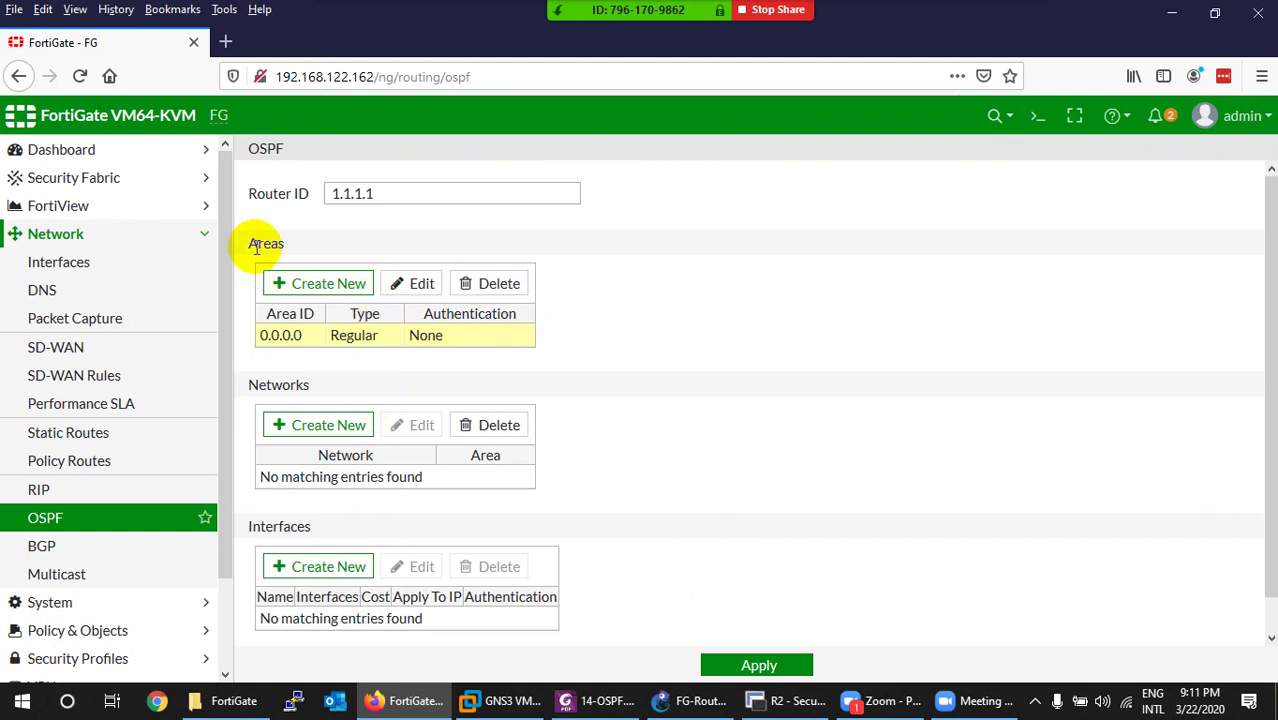
Add OSPF network 1.0.0.0/8 in area 0.0.0.0.
{"action": "left_click", "coordinate": [298, 428]}
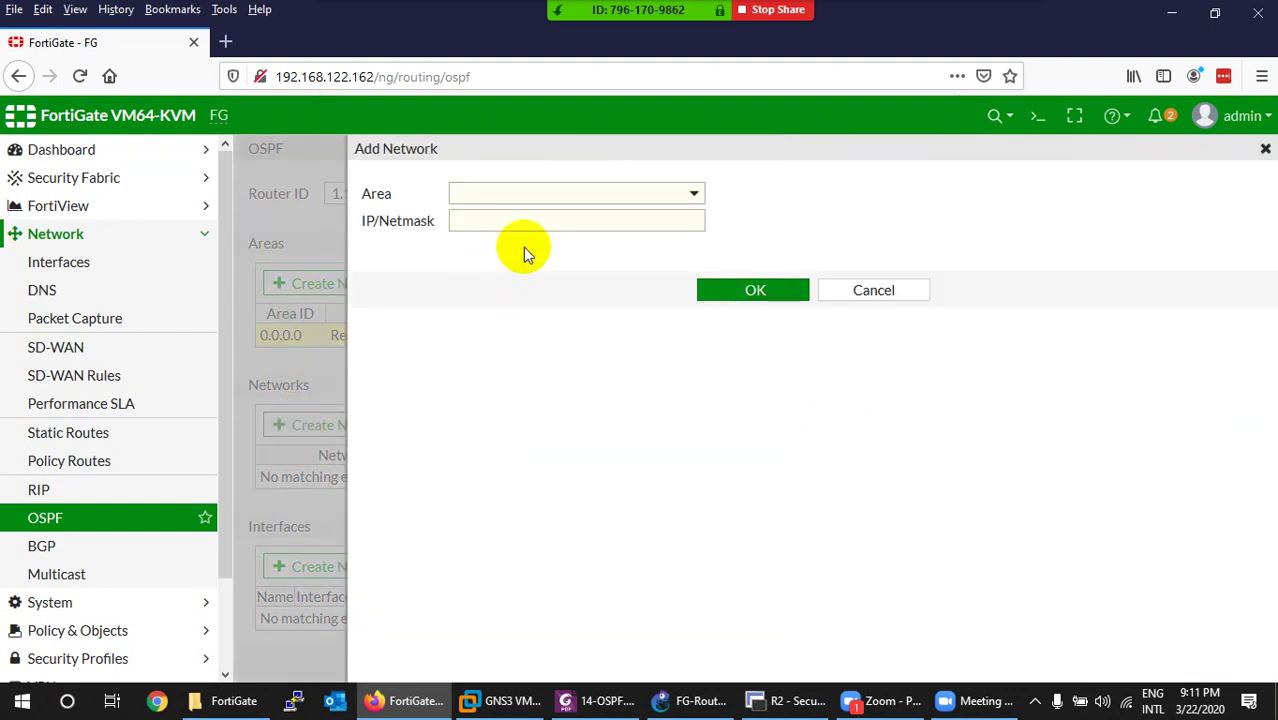
{"action": "left_click", "coordinate": [564, 196]}
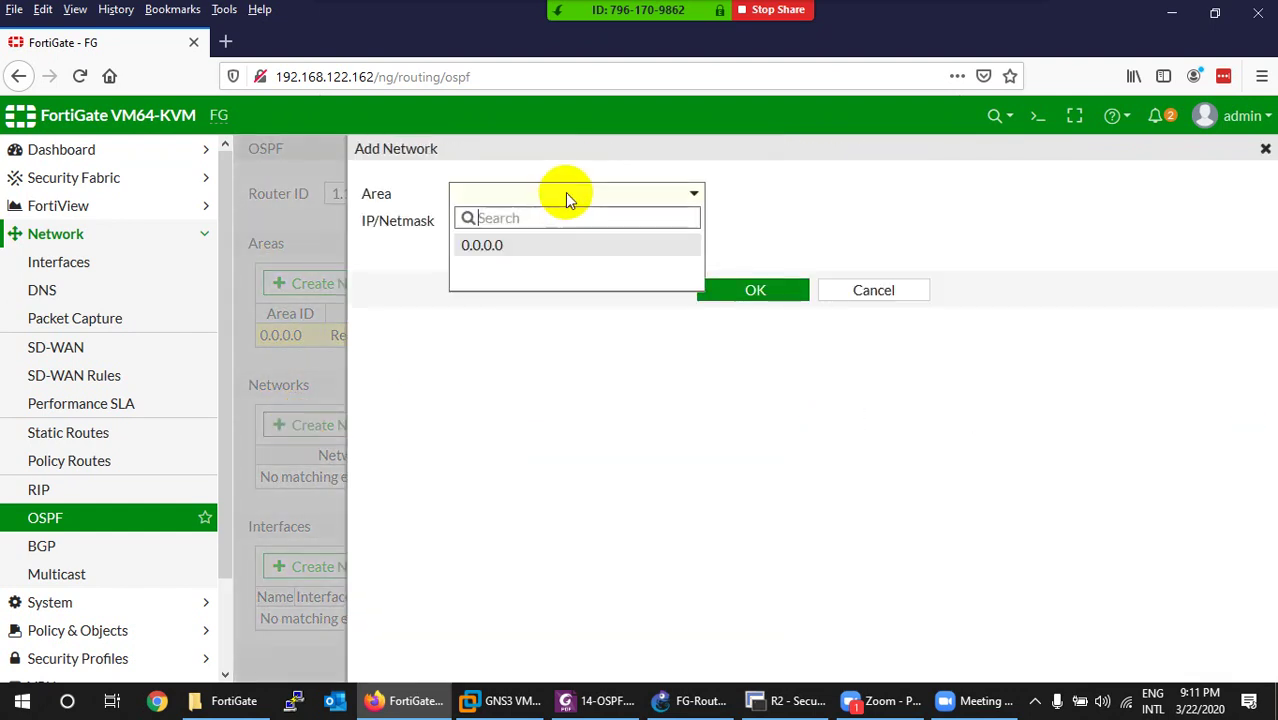
{"action": "left_click", "coordinate": [514, 245]}
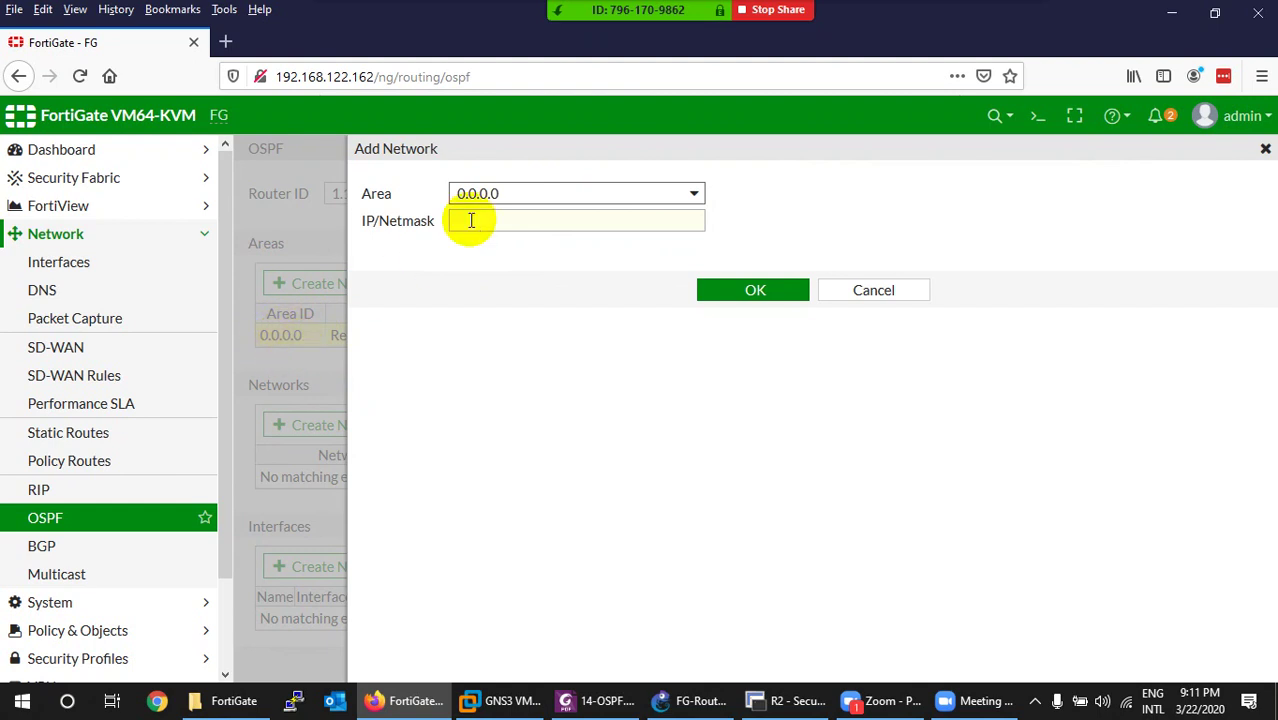
{"action": "left_click", "coordinate": [680, 193]}
{"action": "left_click", "coordinate": [680, 193]}
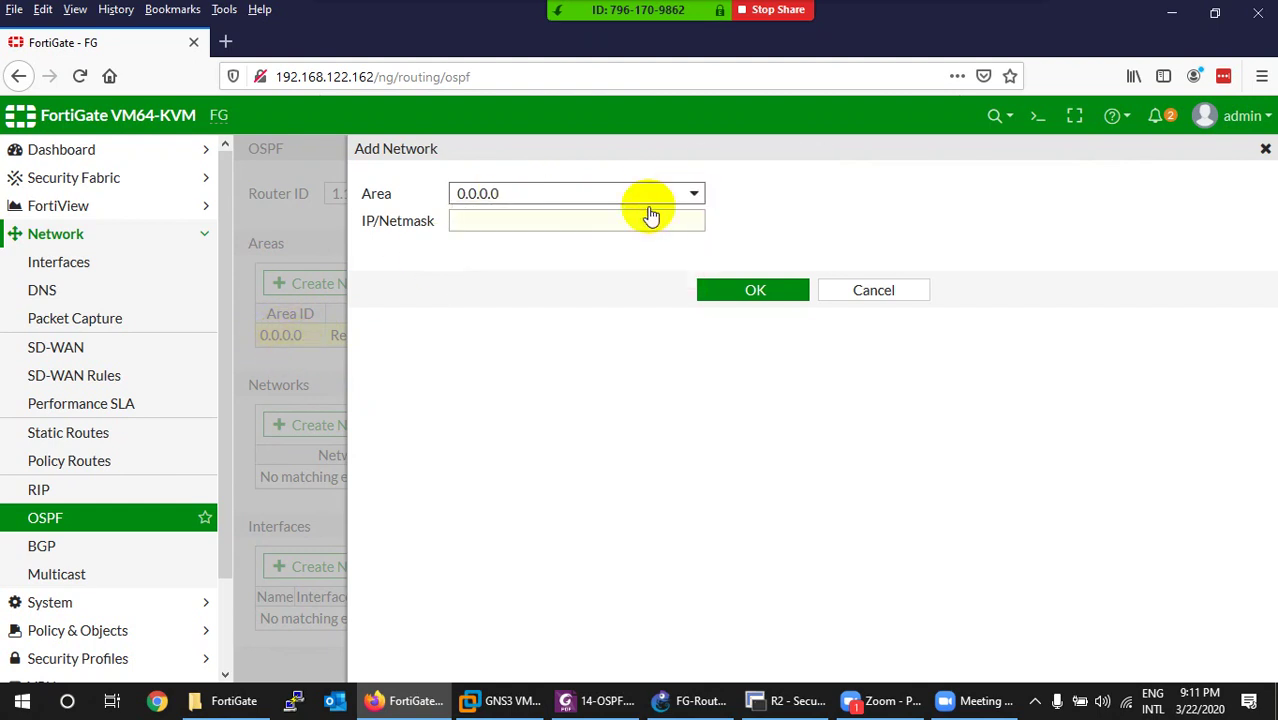
{"action": "left_click", "coordinate": [567, 226]}
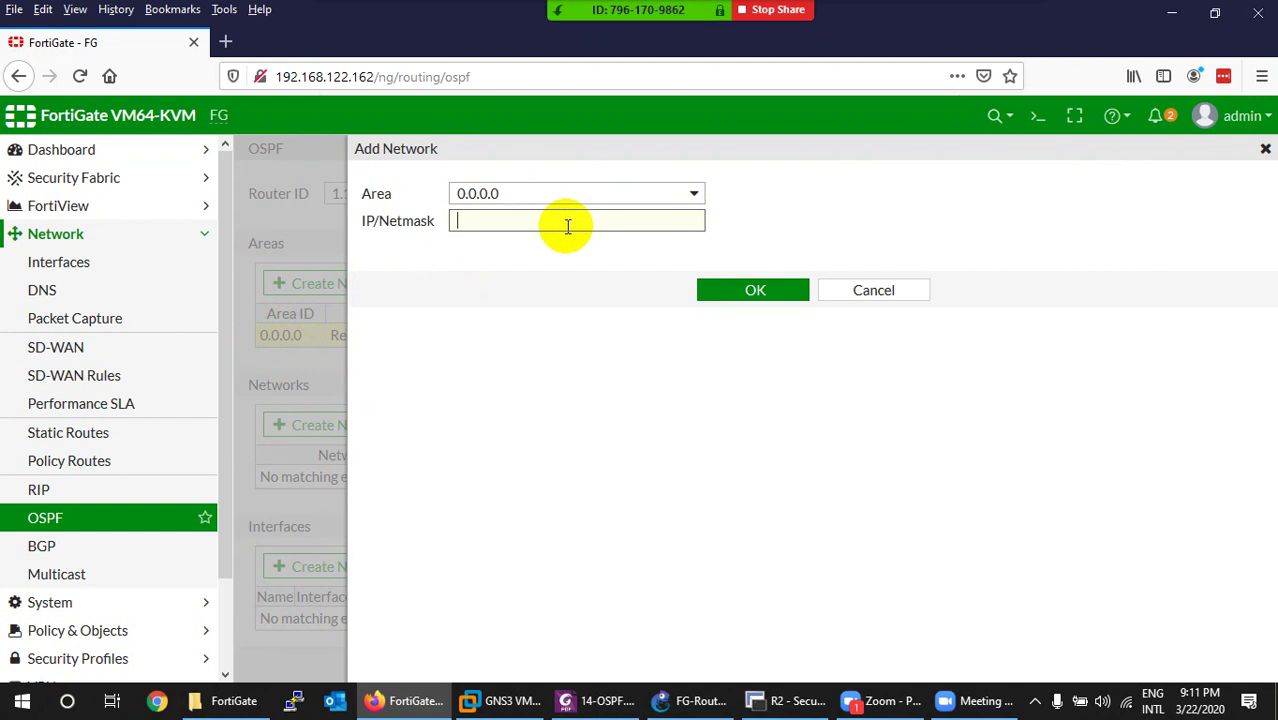
{"action": "type", "text": "1.0.0.0"}
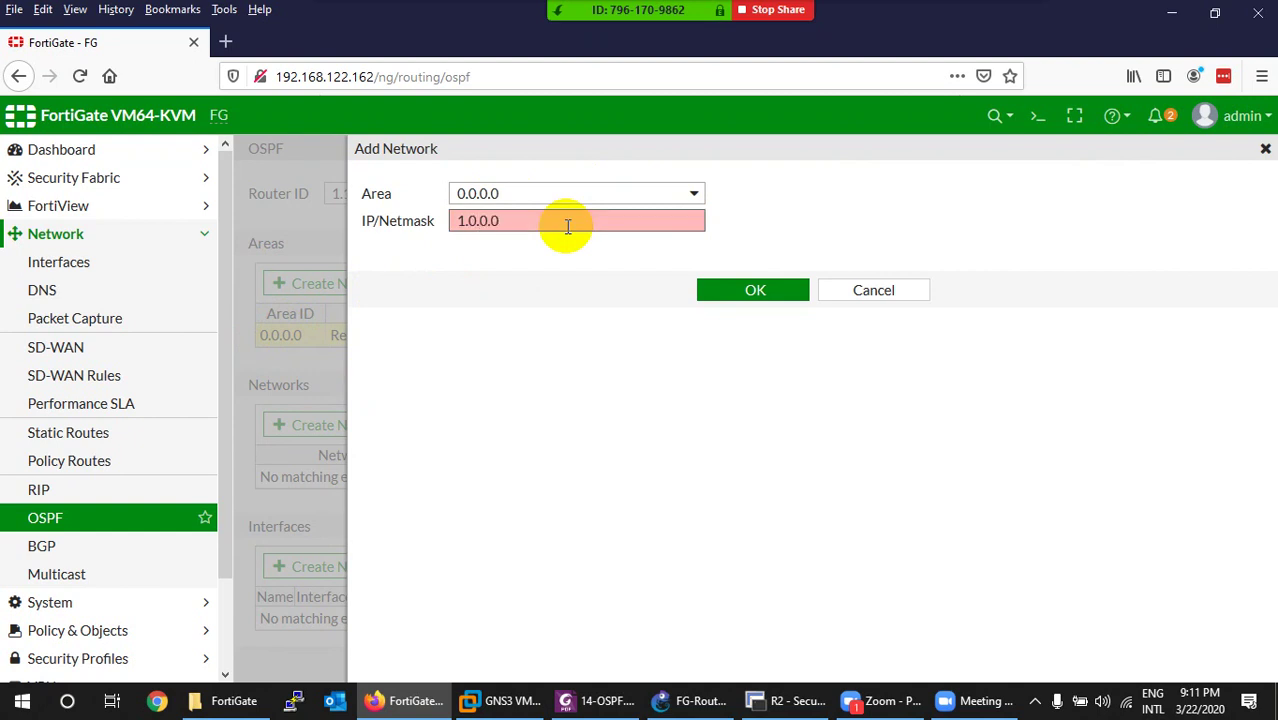
{"action": "type", "text": "/8"}
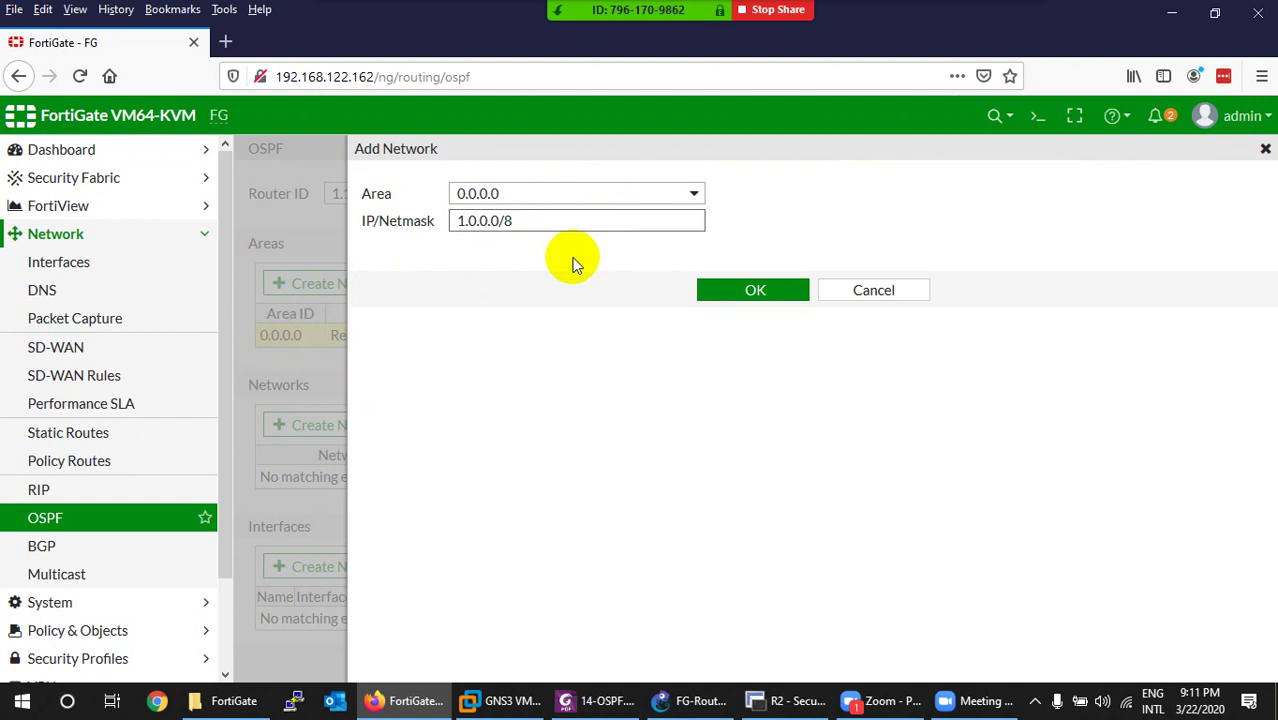
{"action": "left_click", "coordinate": [750, 289]}
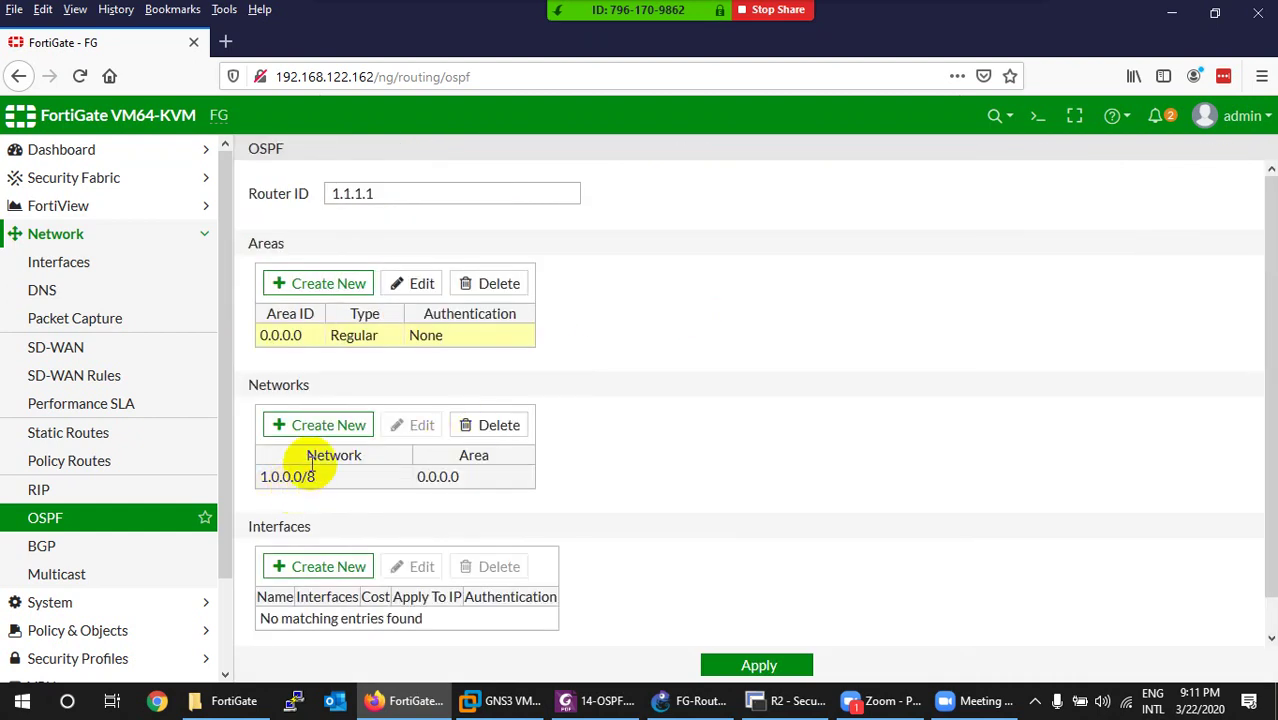
Add a second OSPF network, 2.0.0.0/8, also in area 0.0.0.0.
{"action": "left_click", "coordinate": [324, 437]}
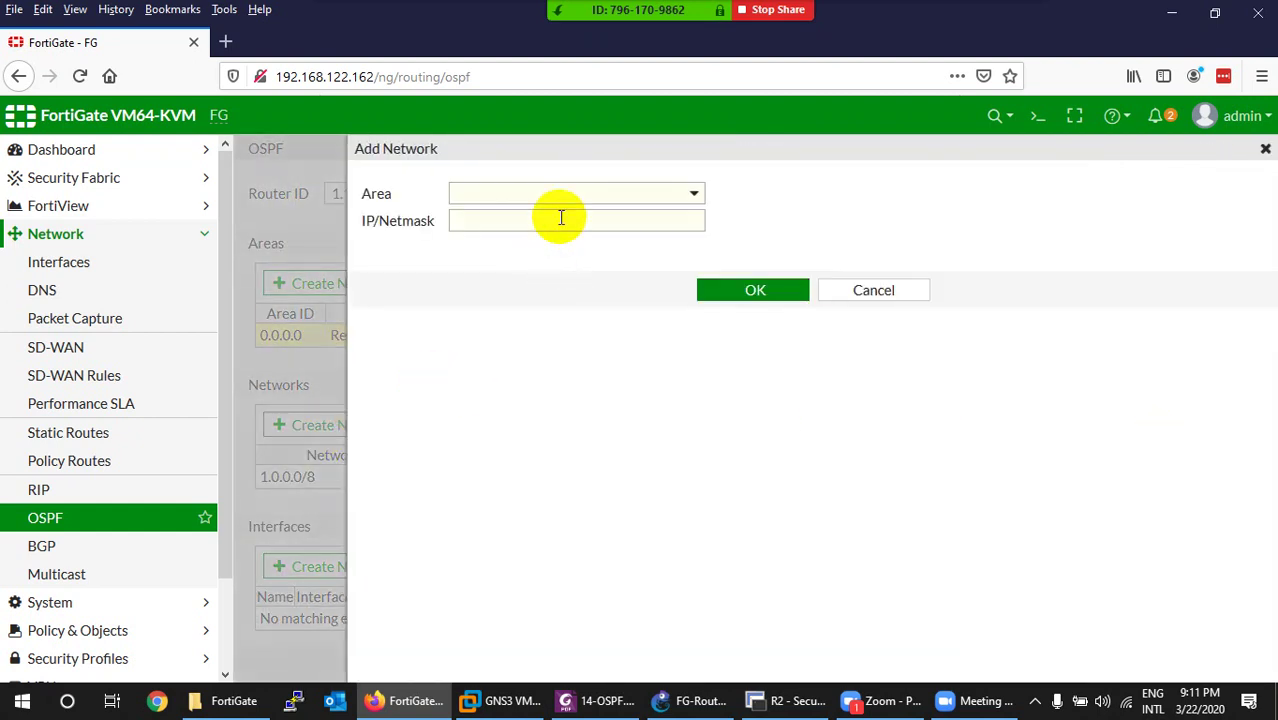
{"action": "left_click", "coordinate": [566, 193]}
{"action": "left_click", "coordinate": [516, 245]}
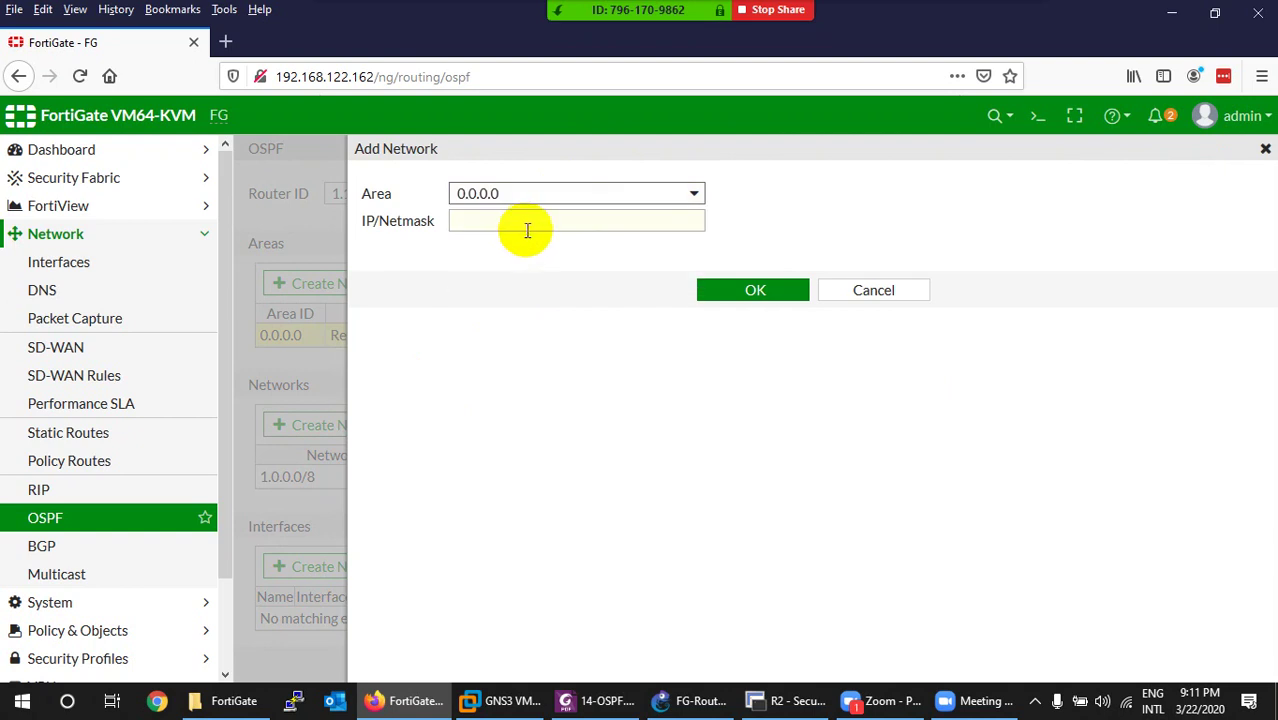
{"action": "type", "text": "2.0.0."}
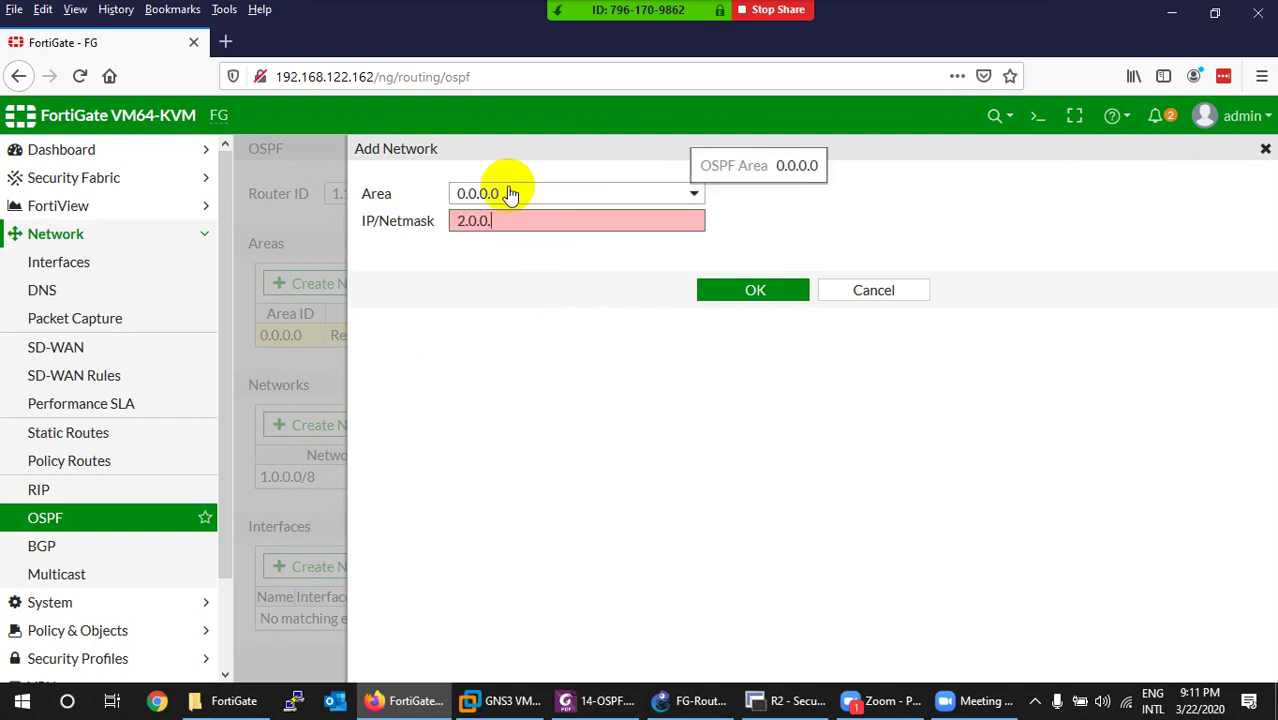
{"action": "type", "text": "0/8"}
{"action": "left_click", "coordinate": [714, 289]}
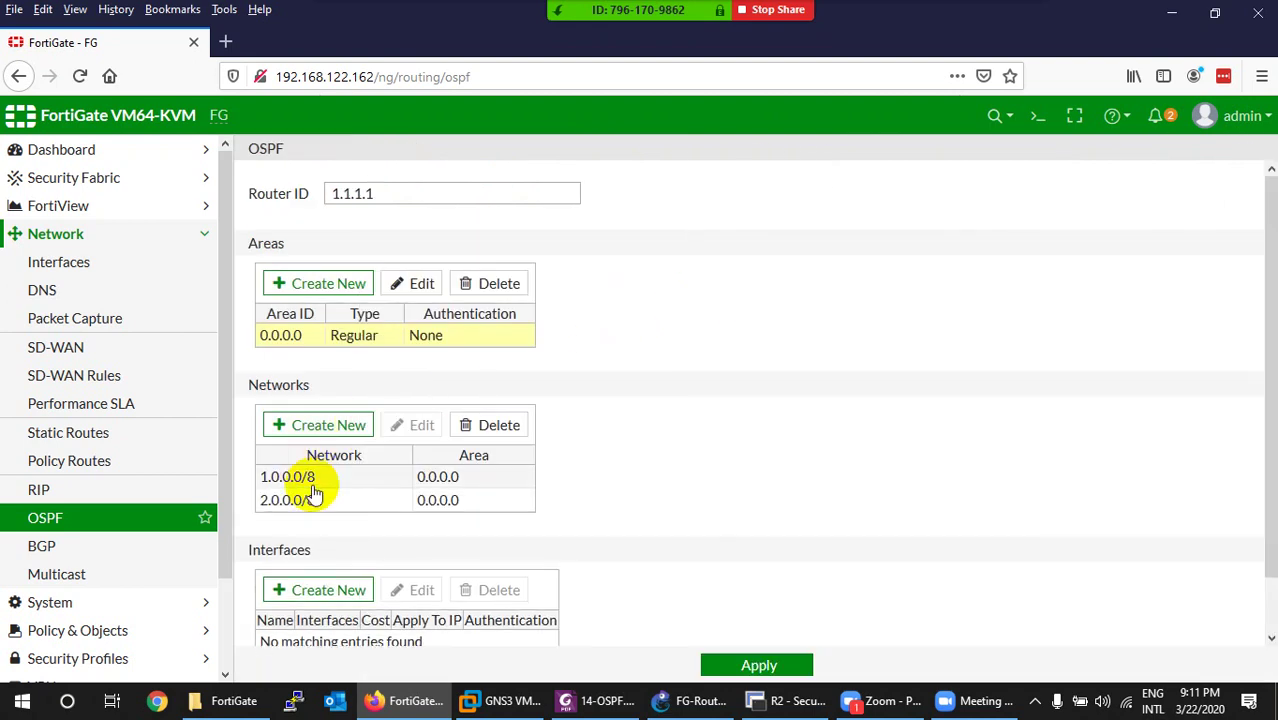
{"action": "left_click", "coordinate": [682, 700]}
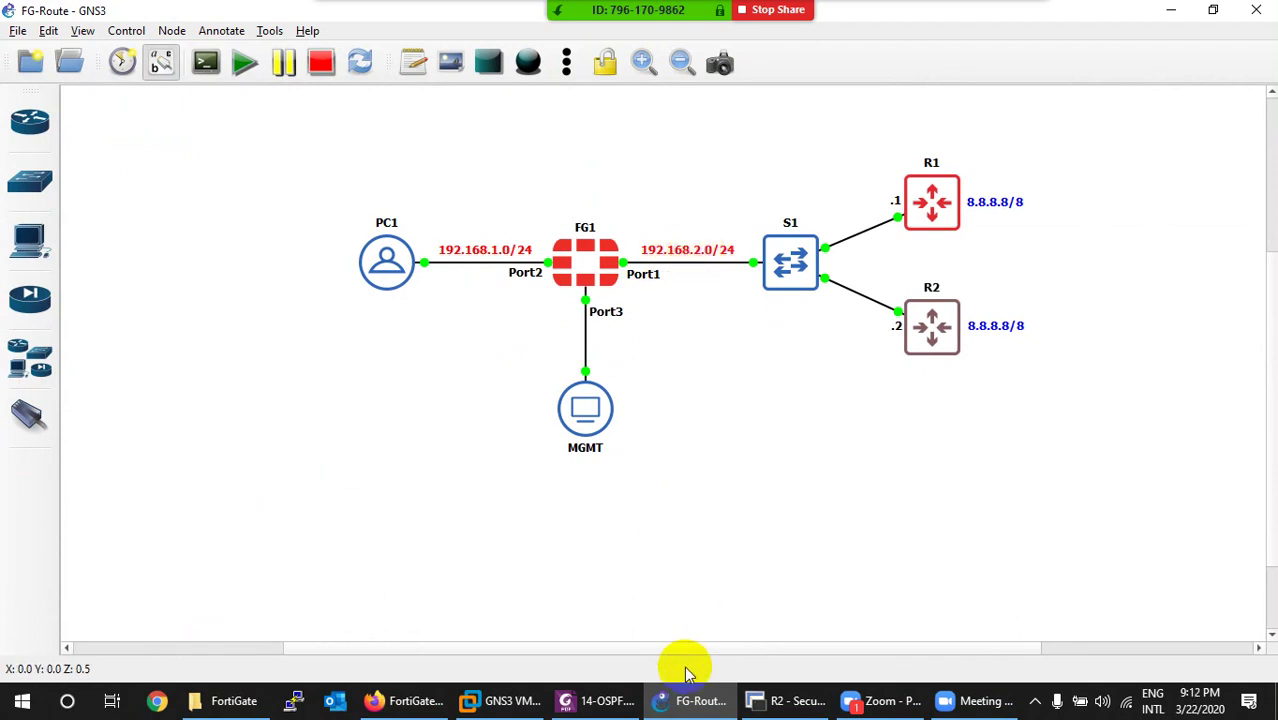
{"action": "left_click", "coordinate": [686, 700]}
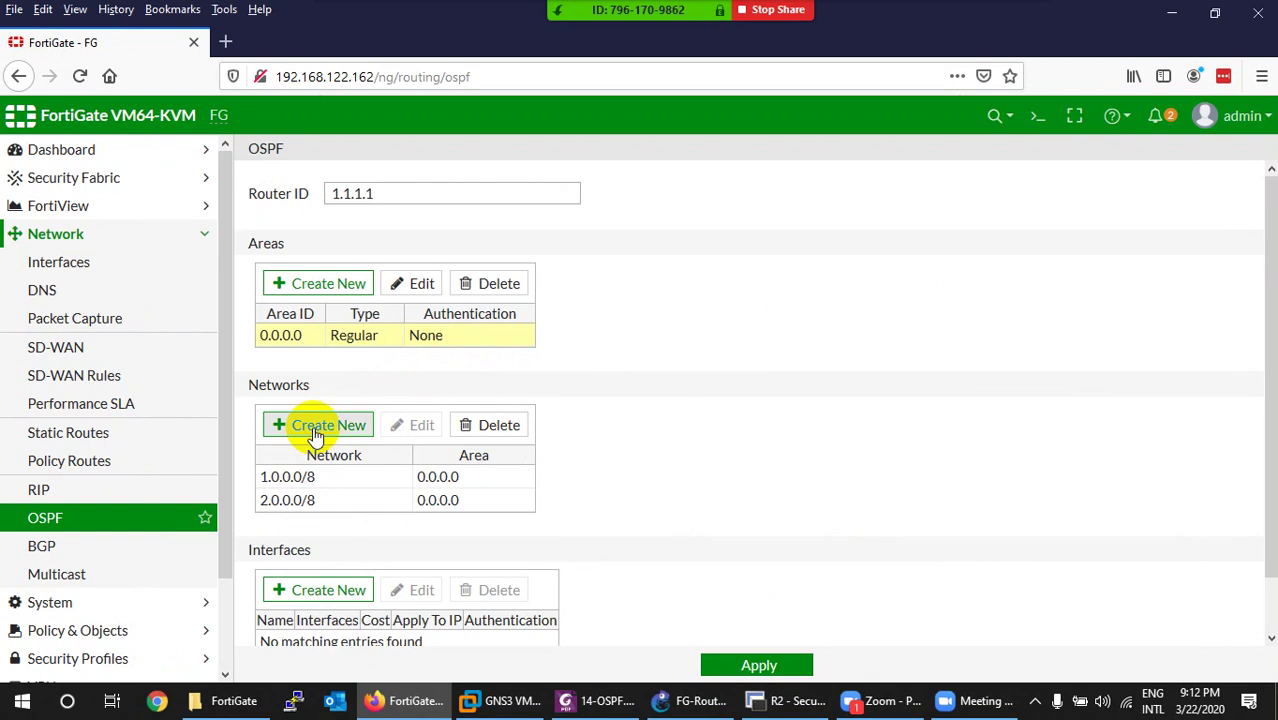
Add OSPF network 192.168.2.0/24 in area 0.0.0.0, then select the 1.0.0.0/8 entry.
{"action": "left_click", "coordinate": [320, 425]}
{"action": "left_click", "coordinate": [607, 193]}
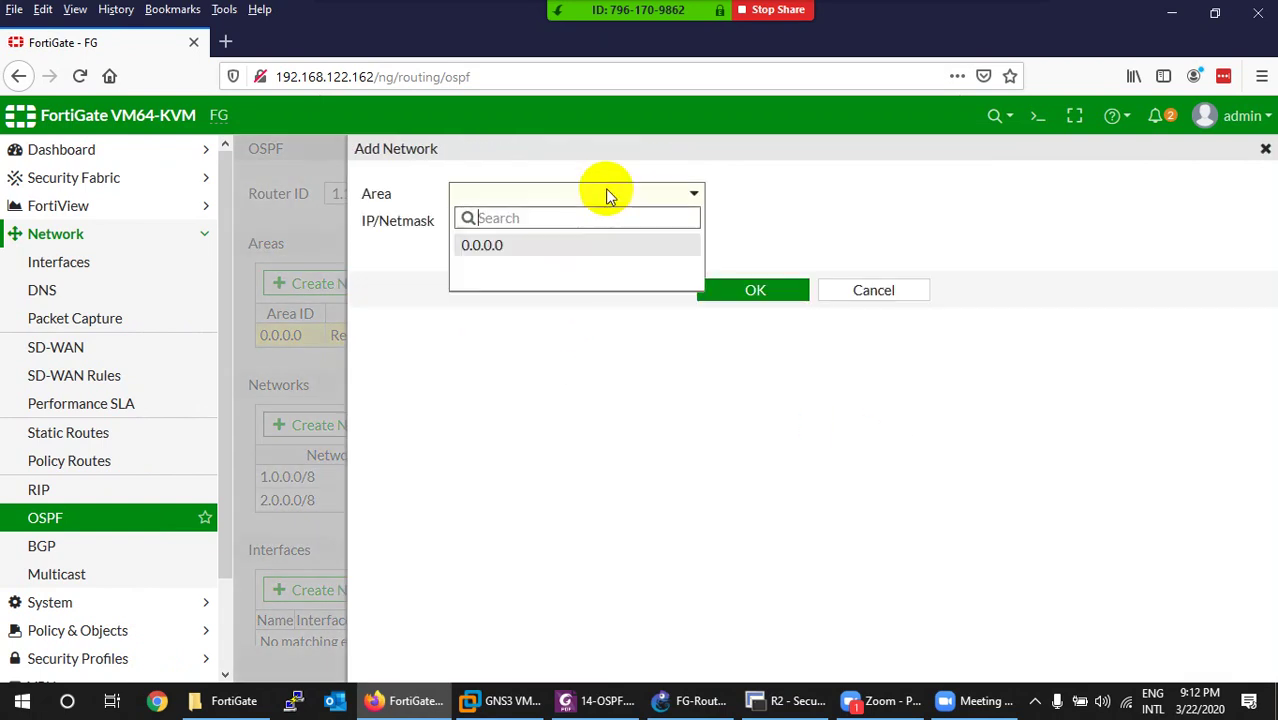
{"action": "left_click", "coordinate": [542, 245]}
{"action": "left_click", "coordinate": [515, 222]}
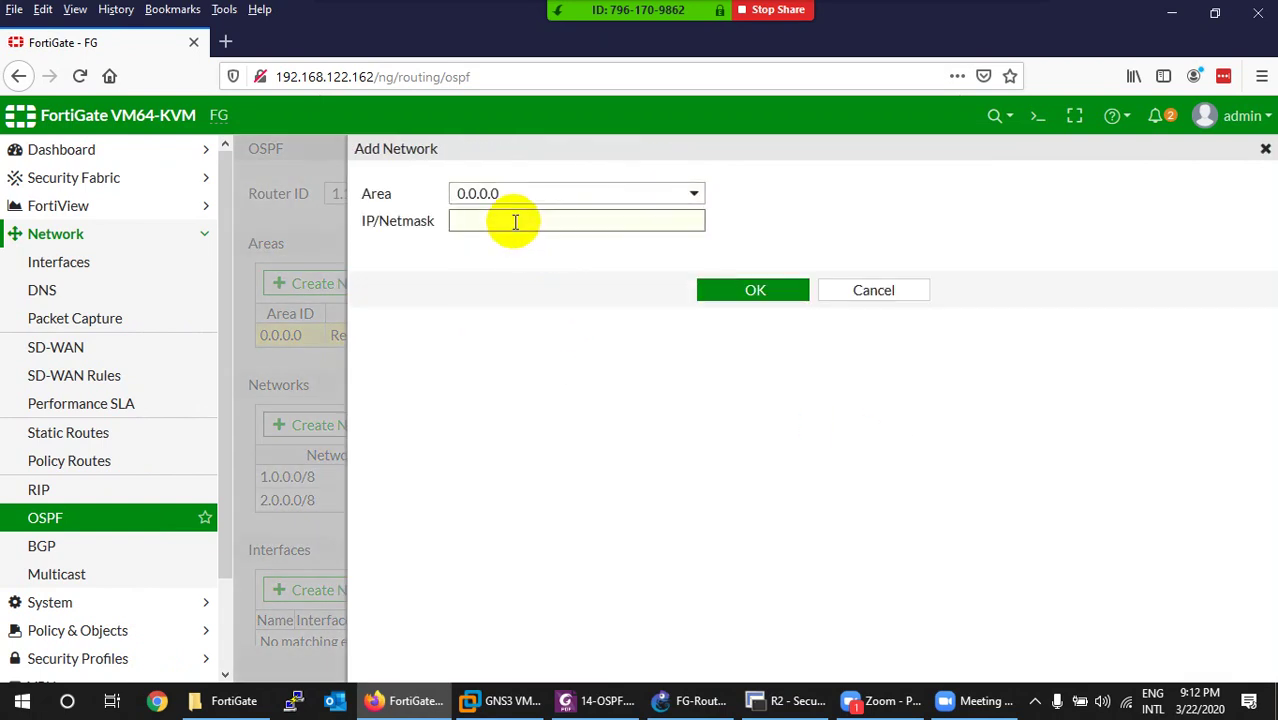
{"action": "type", "text": "192.16"}
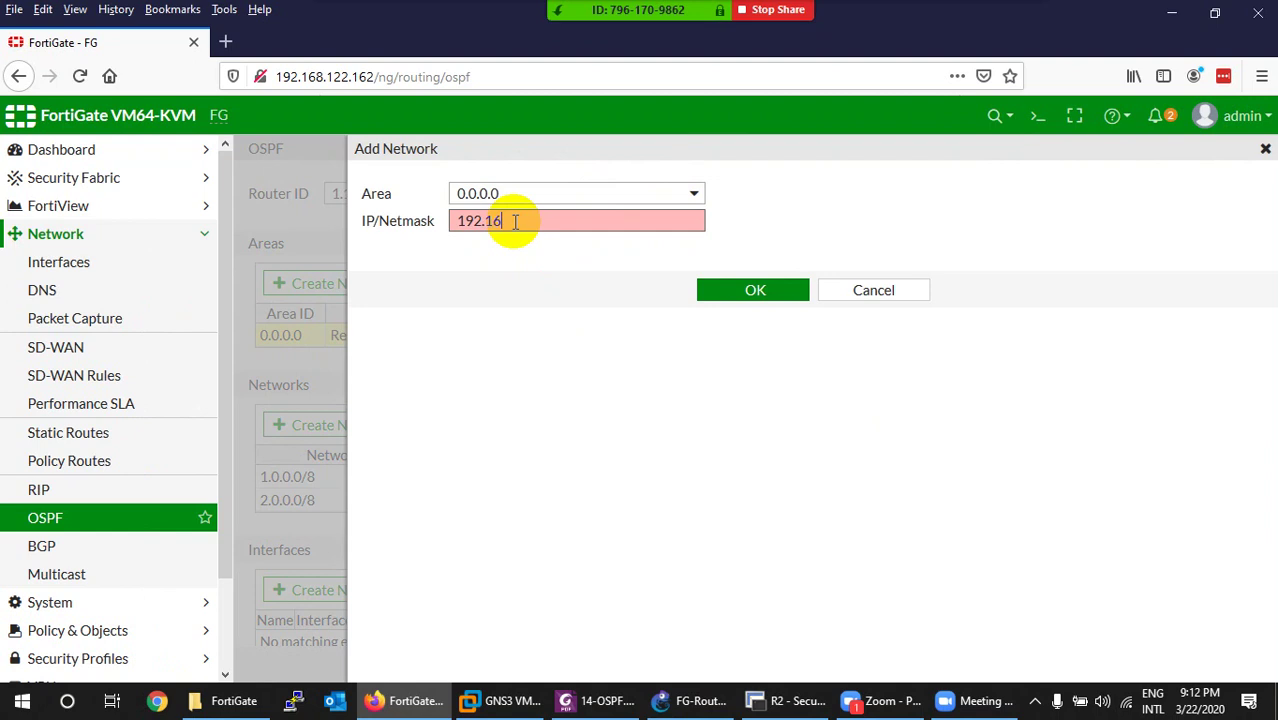
{"action": "type", "text": "8.2.0/24"}
{"action": "left_click", "coordinate": [749, 294]}
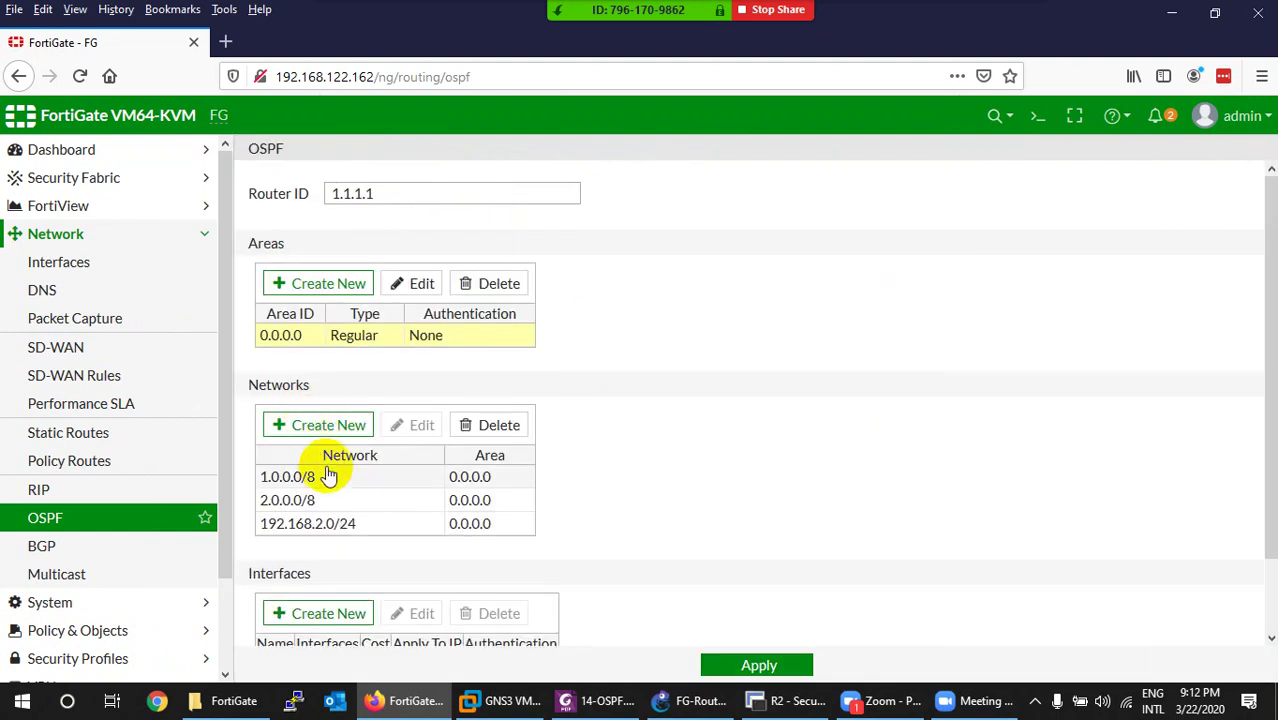
{"action": "scroll", "coordinate": [320, 468], "scroll_direction": "down", "scroll_amount": 2}
{"action": "left_click", "coordinate": [326, 398]}
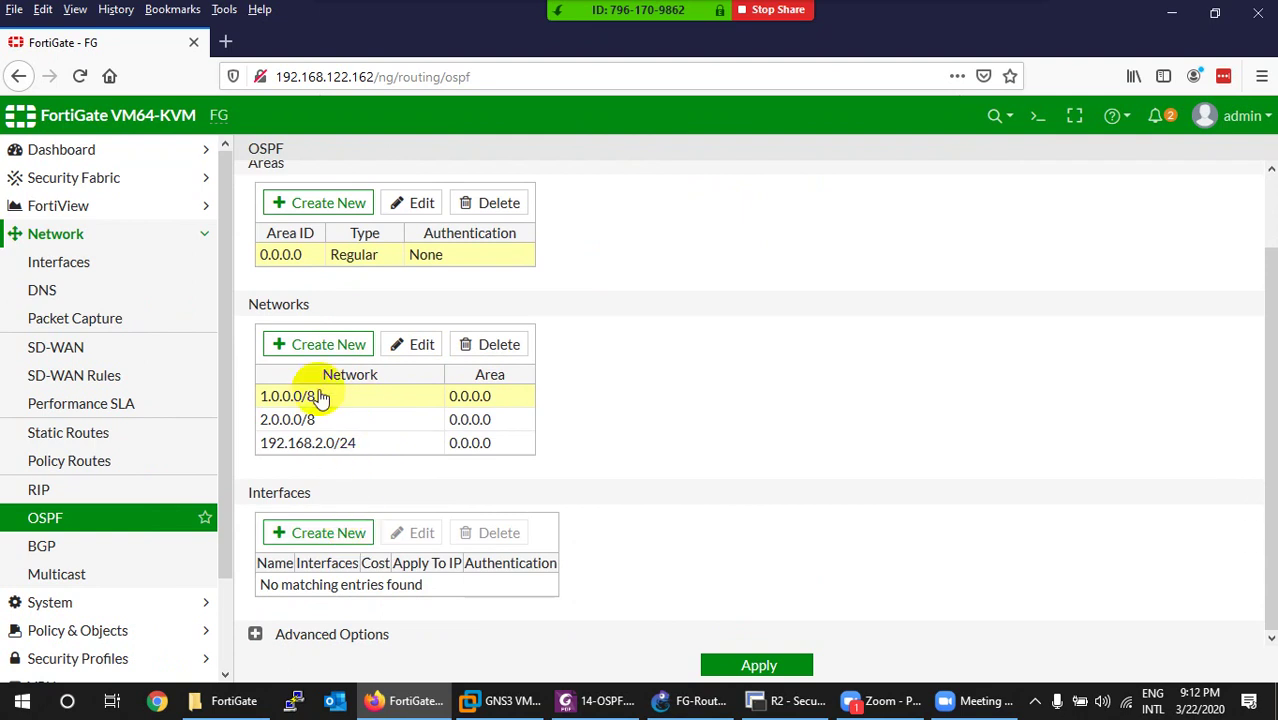
Create an OSPF interface named WAN-Interface on WAN (port1), checking the port in GNS3.
{"action": "left_click", "coordinate": [318, 533]}
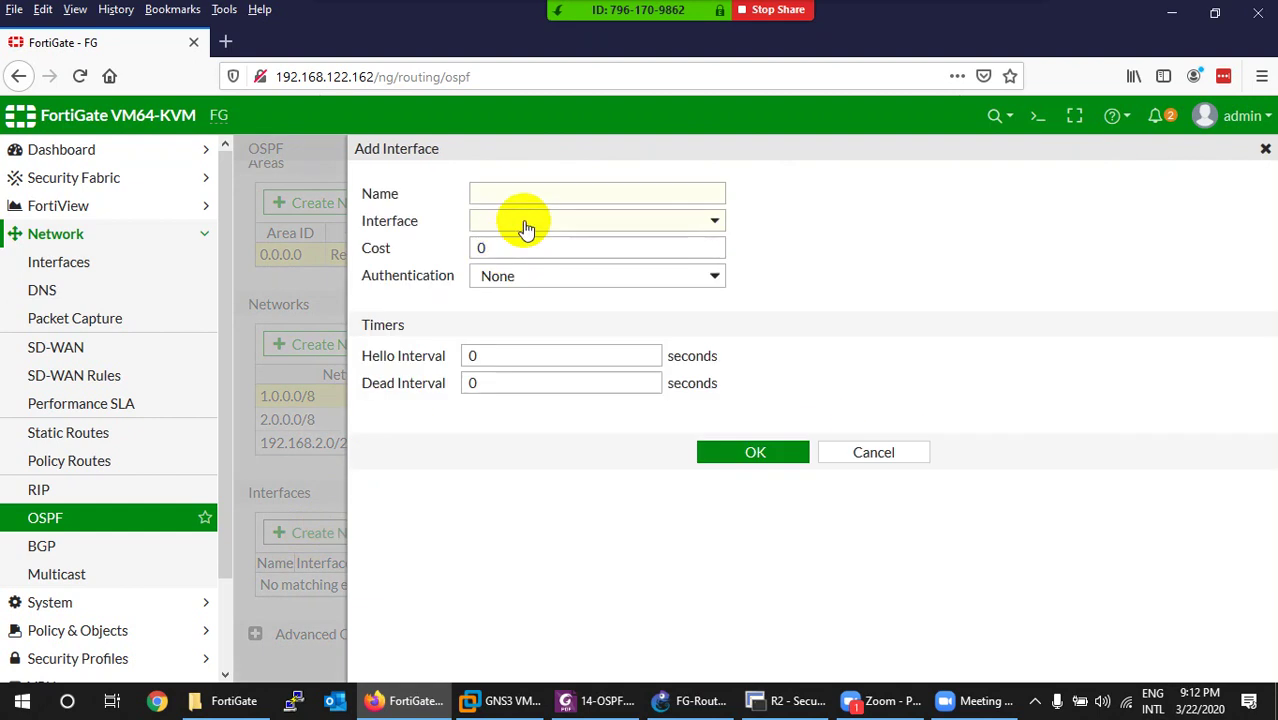
{"action": "left_click", "coordinate": [570, 195]}
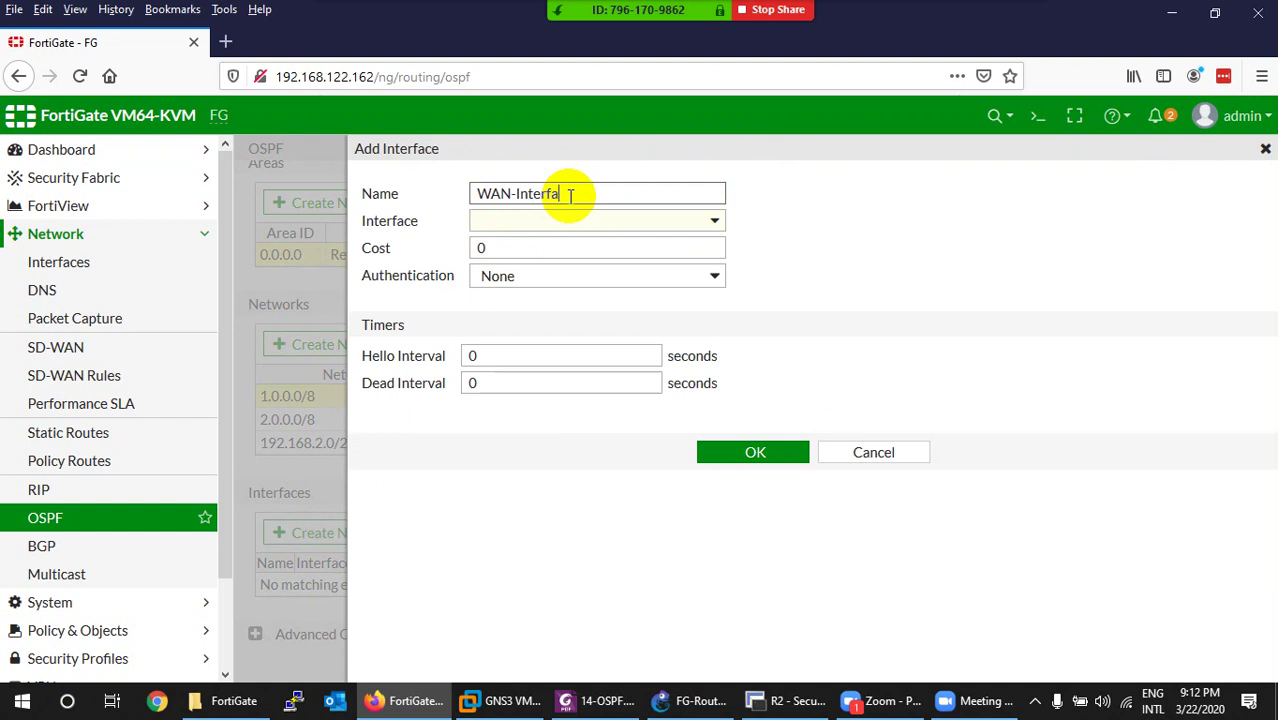
{"action": "left_click", "coordinate": [549, 220]}
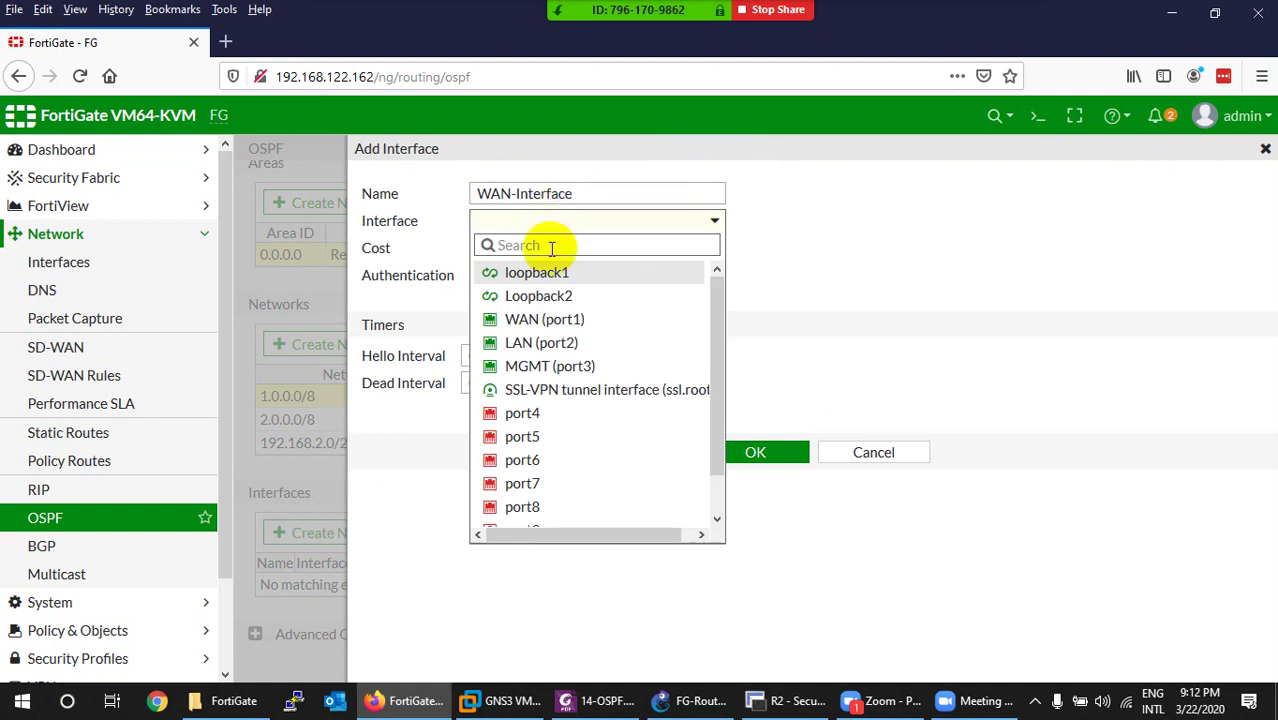
{"action": "left_click", "coordinate": [548, 322]}
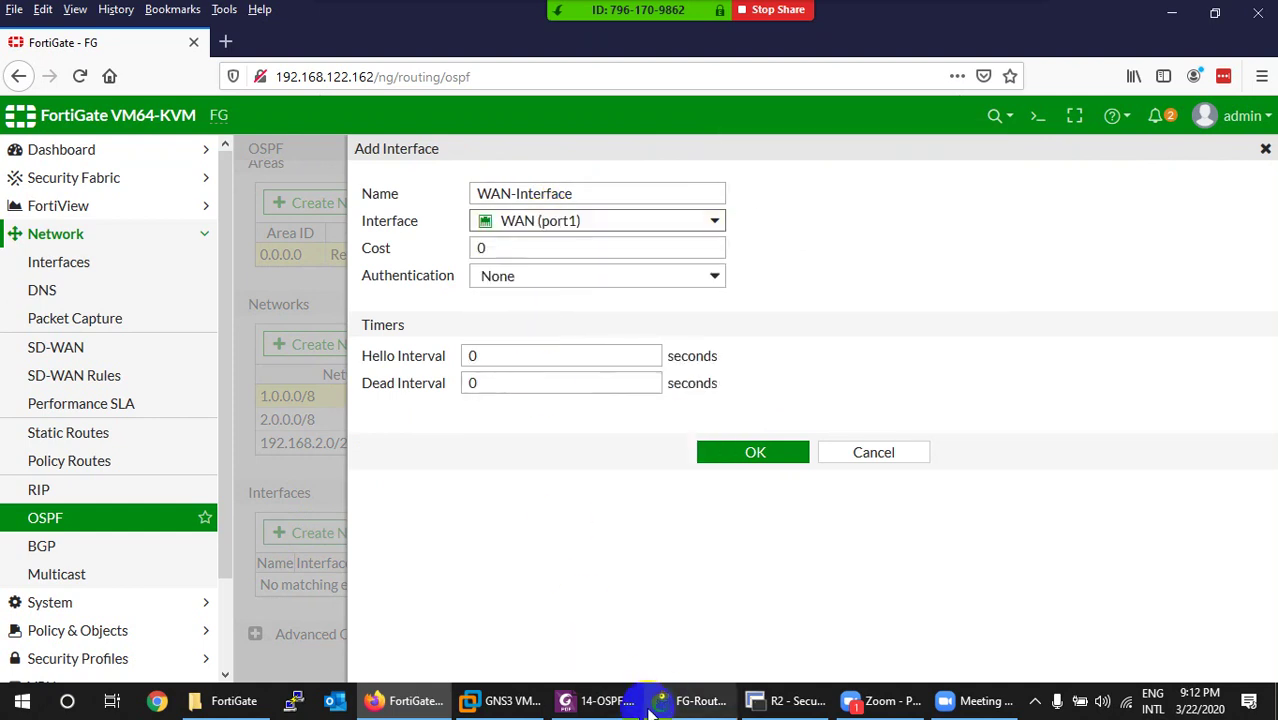
{"action": "left_click", "coordinate": [688, 701]}
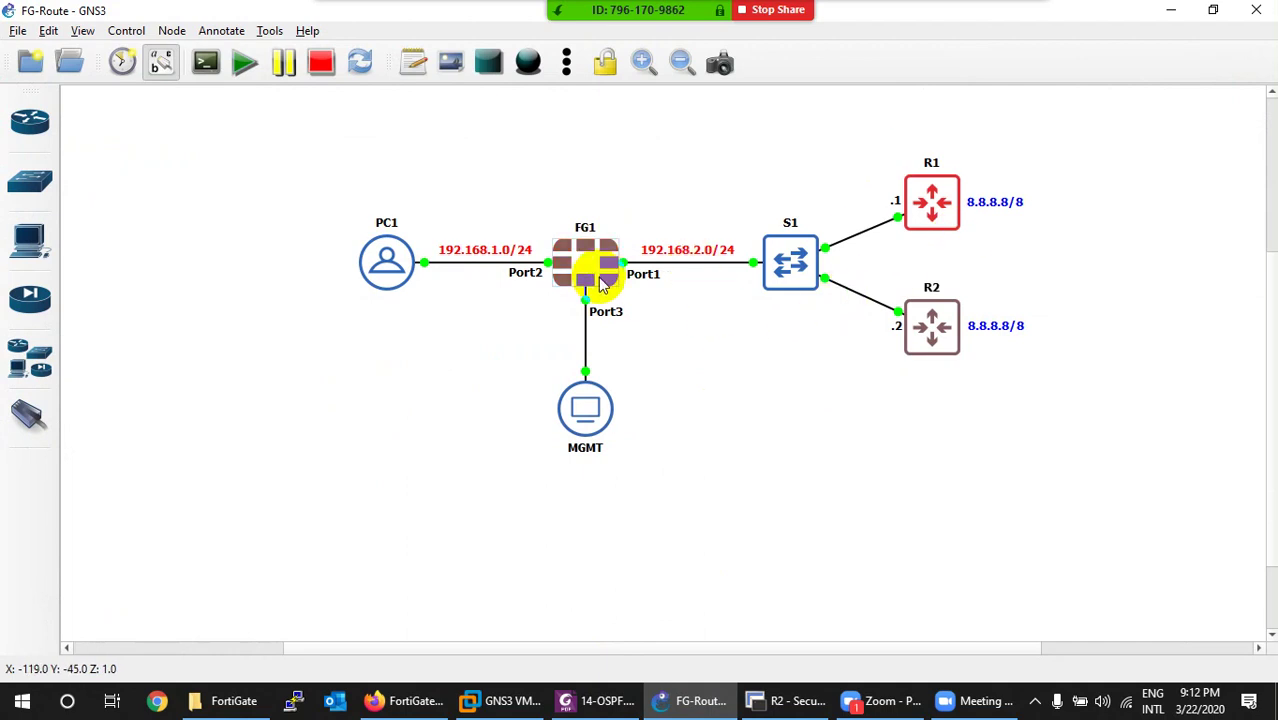
{"action": "left_click", "coordinate": [668, 700]}
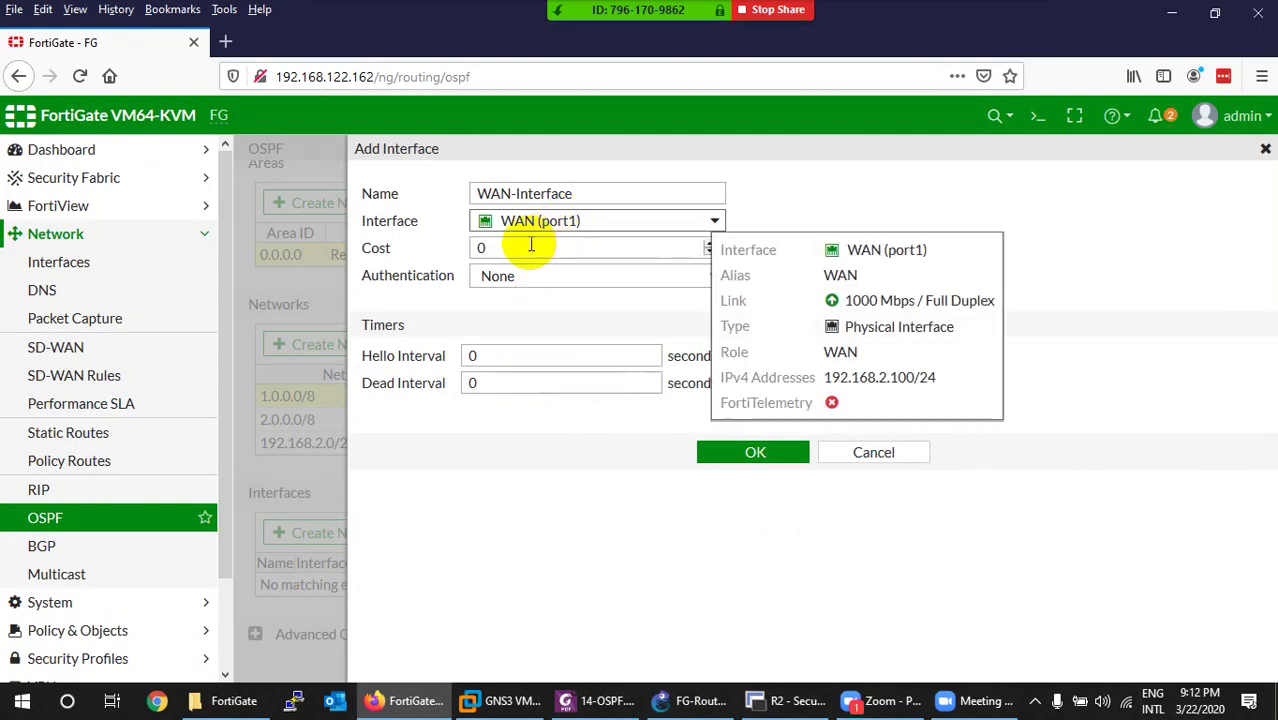
Set the WAN-Interface OSPF cost to 2, correcting the mistyped 256.
{"action": "double_click", "coordinate": [526, 244]}
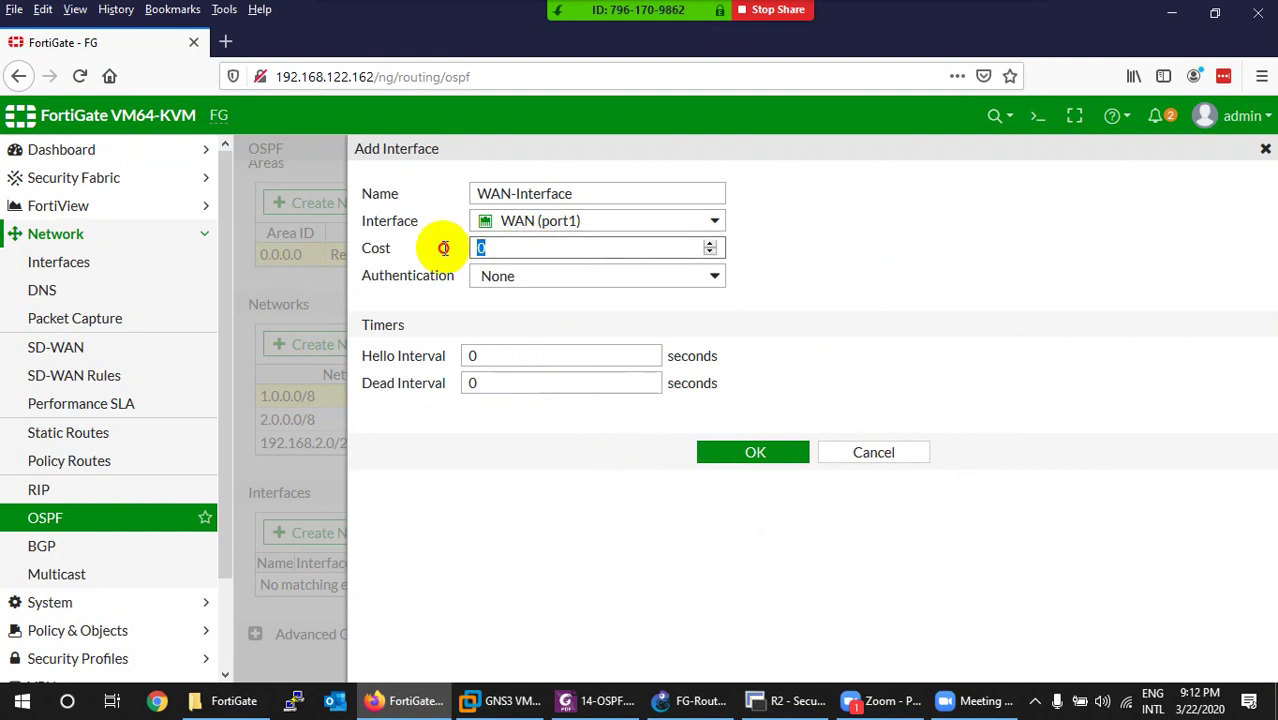
{"action": "type", "text": "256"}
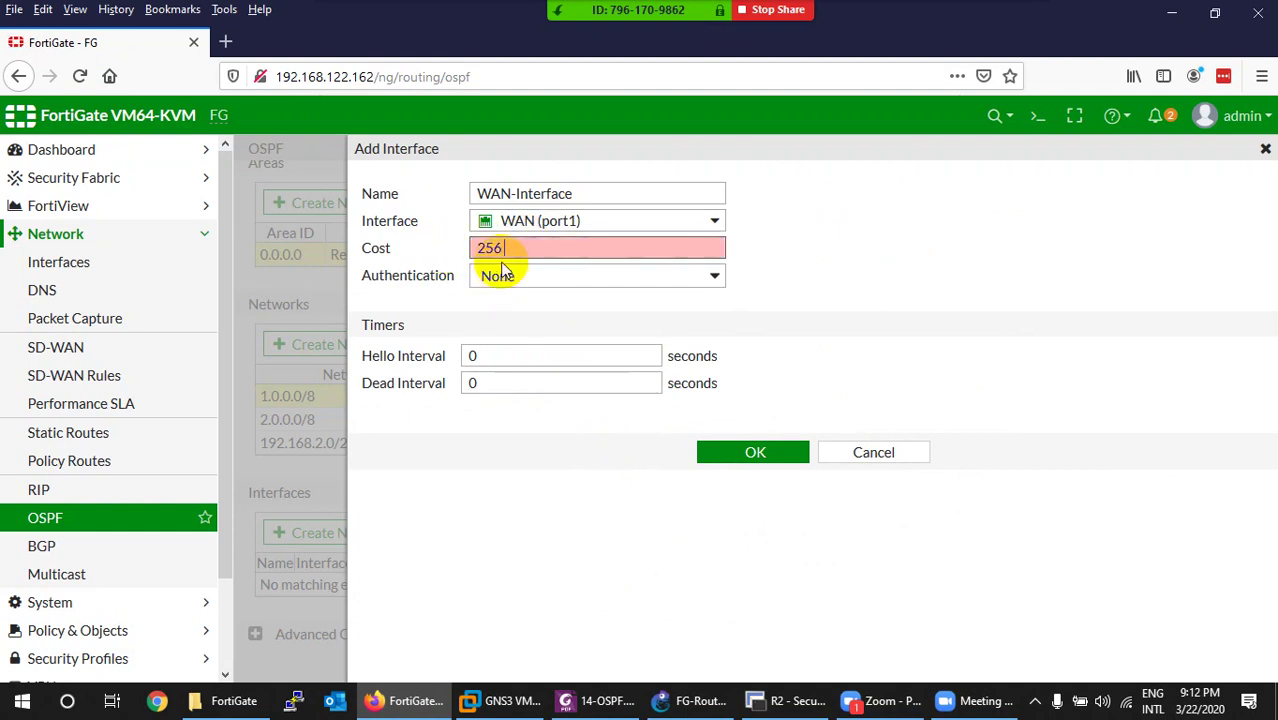
{"action": "left_click_drag", "start_coordinate": [506, 250], "coordinate": [466, 250]}
{"action": "key", "text": "BackSpace"}
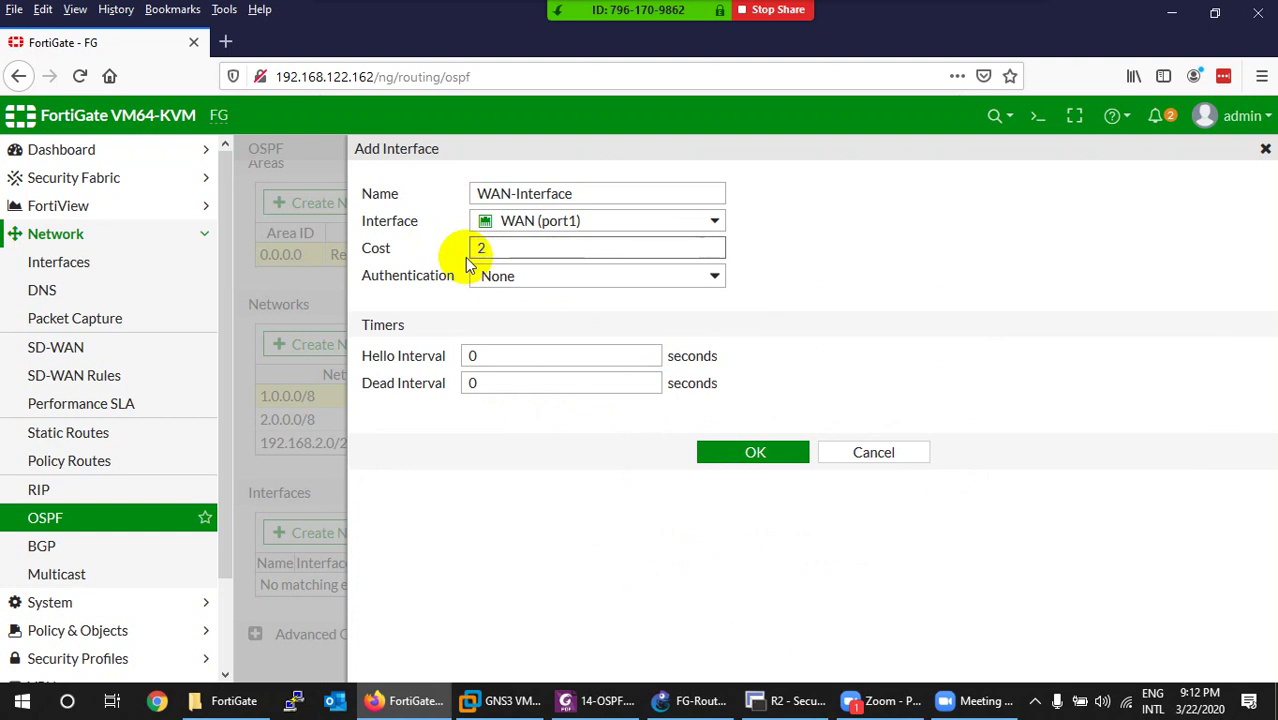
{"action": "type", "text": "2"}
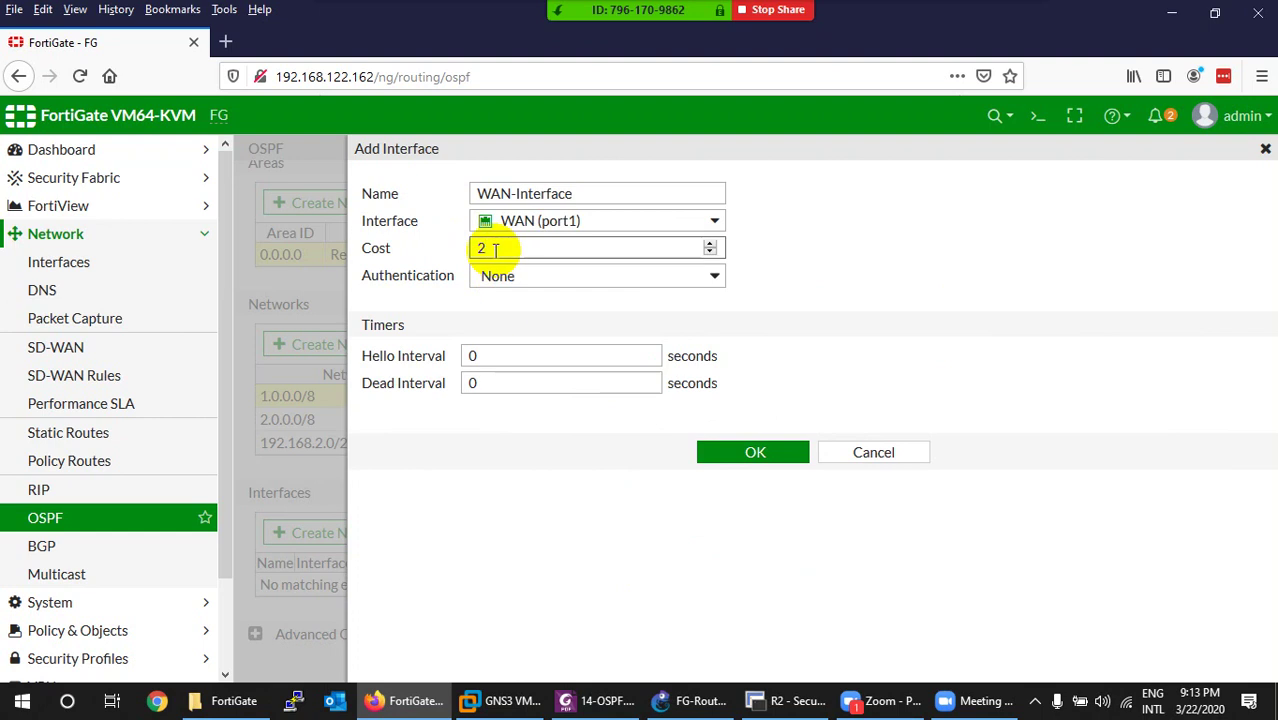
{"action": "left_click_drag", "start_coordinate": [494, 248], "coordinate": [428, 248]}
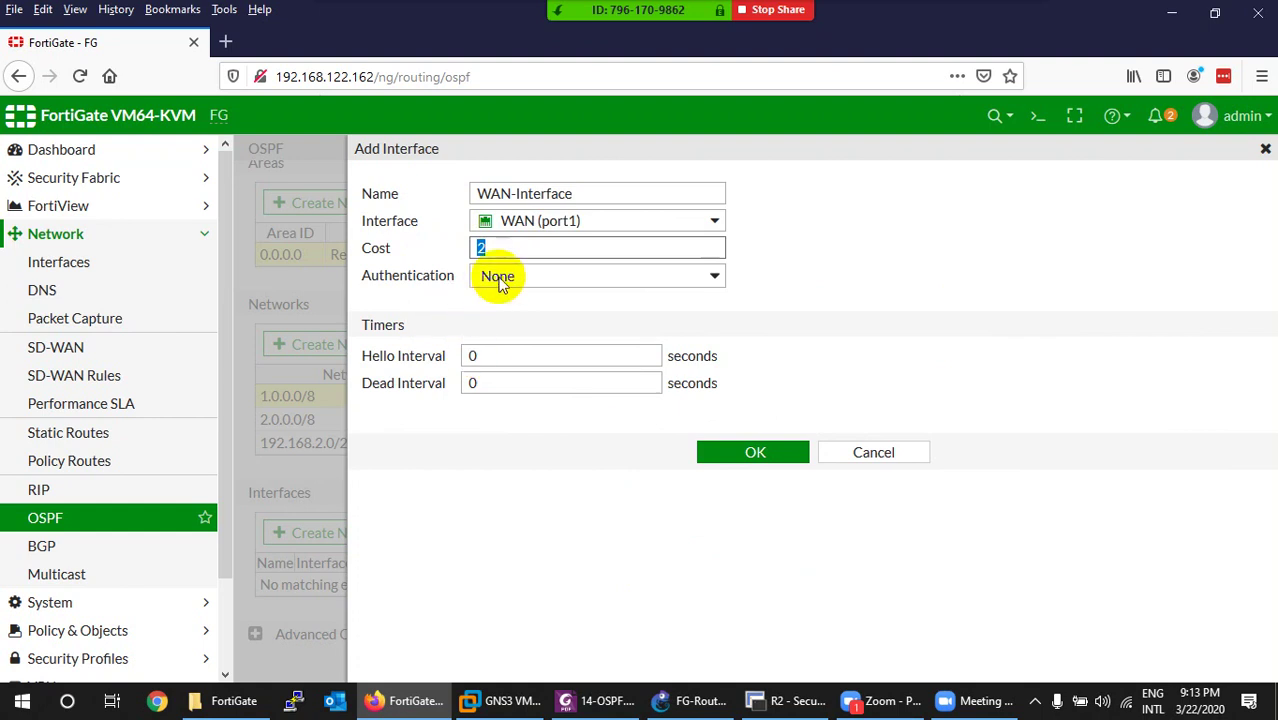
Keep authentication at None, set hello interval 10 and dead interval 40, and save the interface.
{"action": "left_click", "coordinate": [500, 280]}
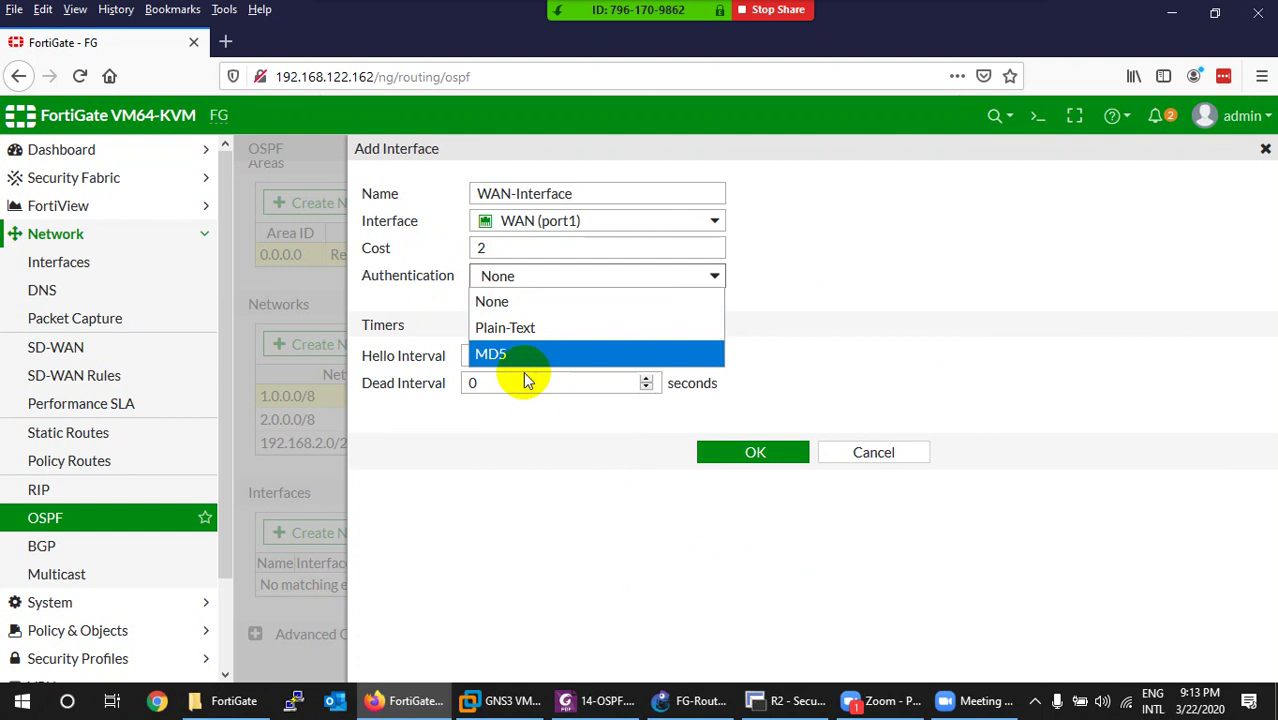
{"action": "left_click", "coordinate": [434, 310]}
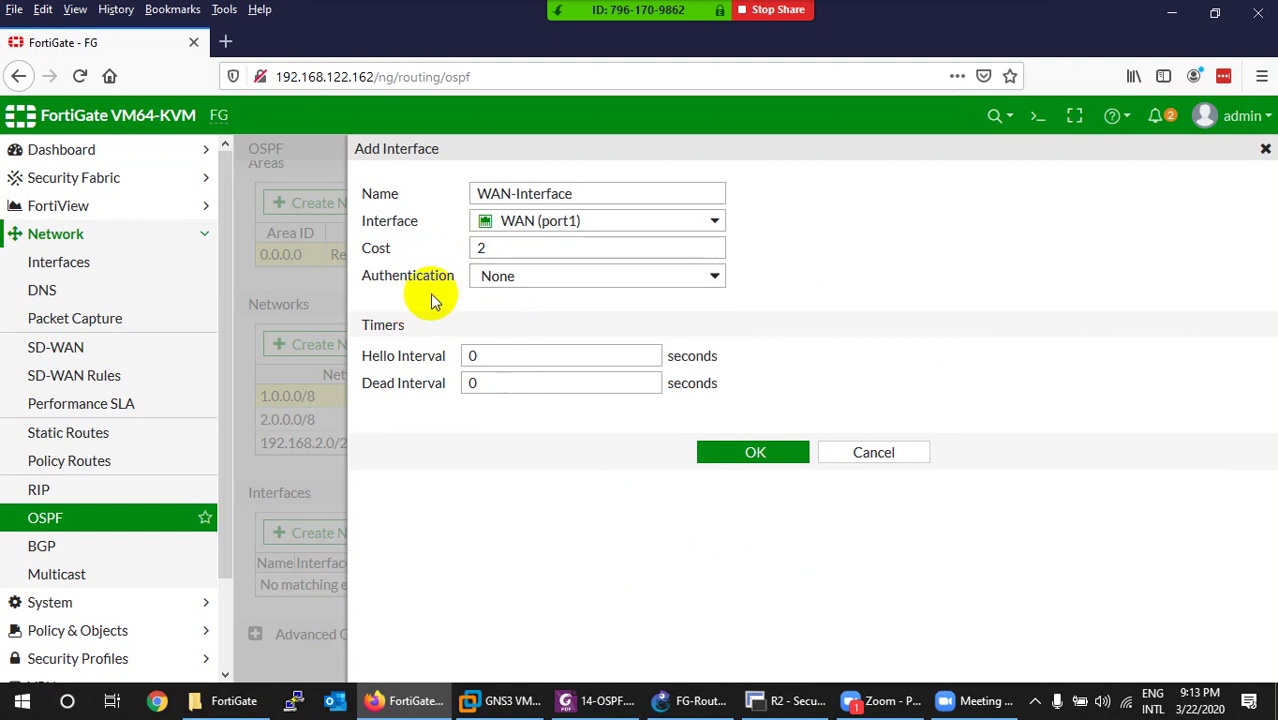
{"action": "left_click", "coordinate": [500, 280]}
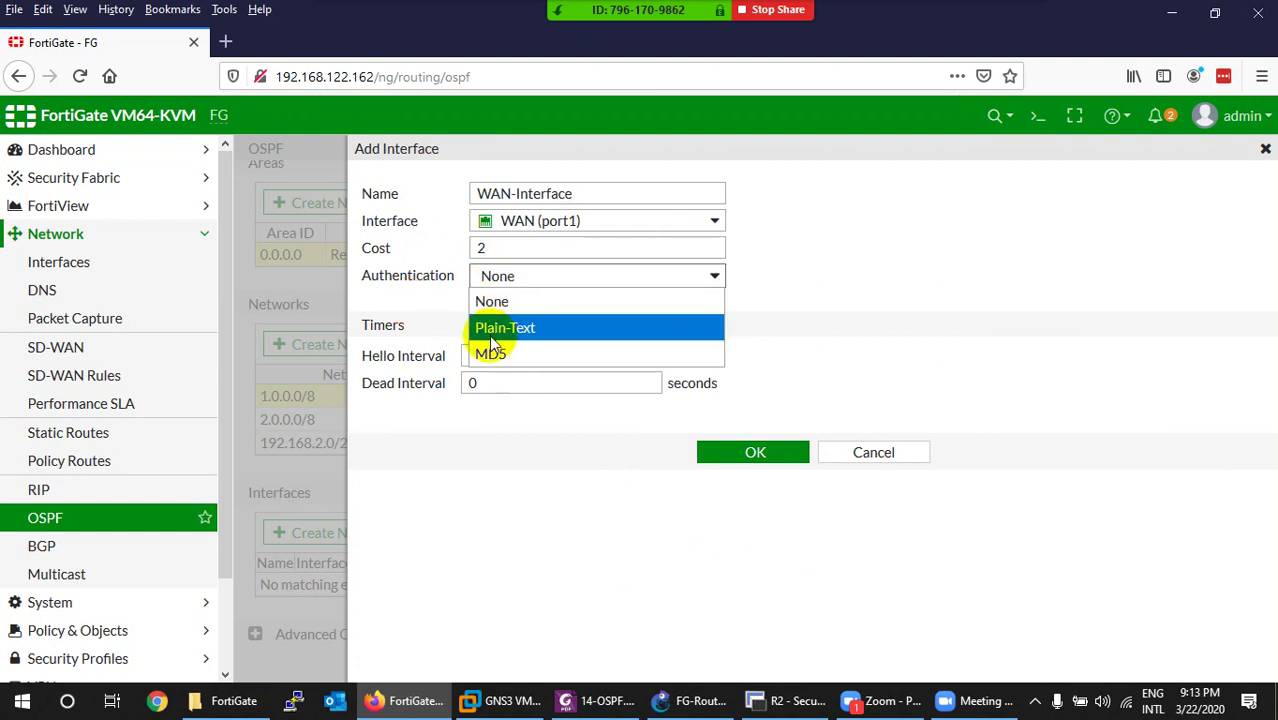
{"action": "left_click", "coordinate": [442, 313]}
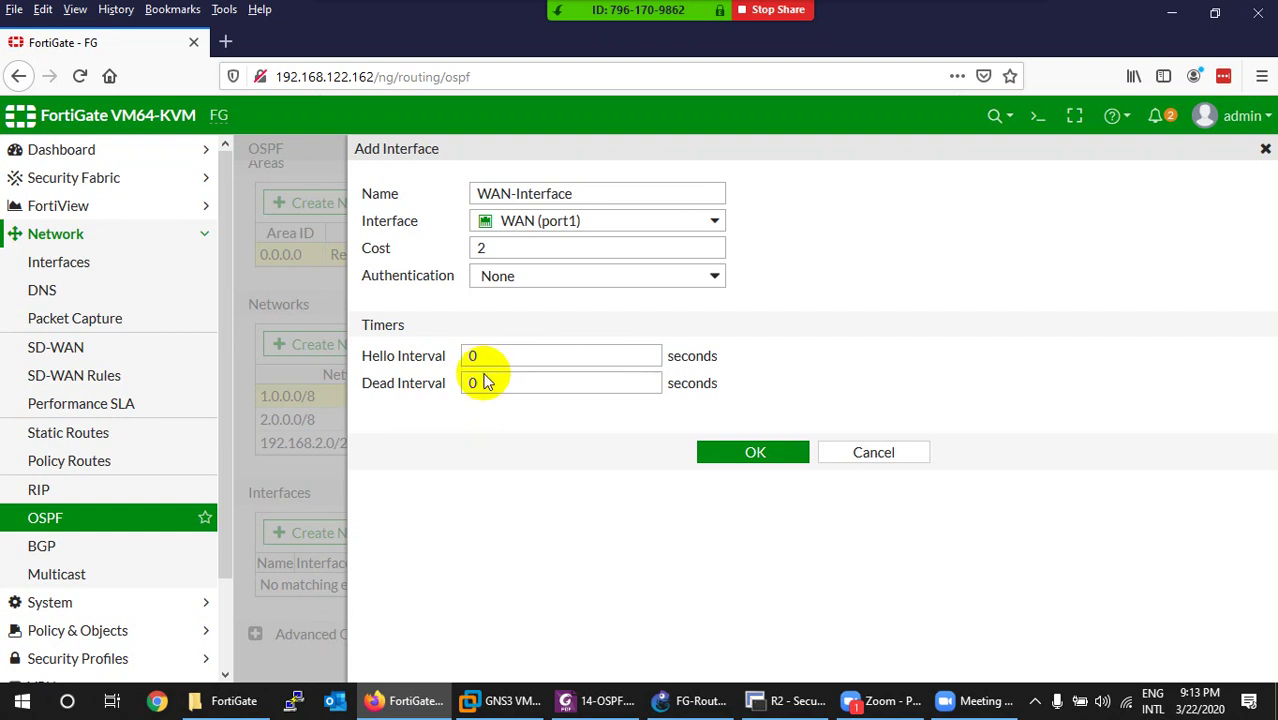
{"action": "double_click", "coordinate": [476, 355]}
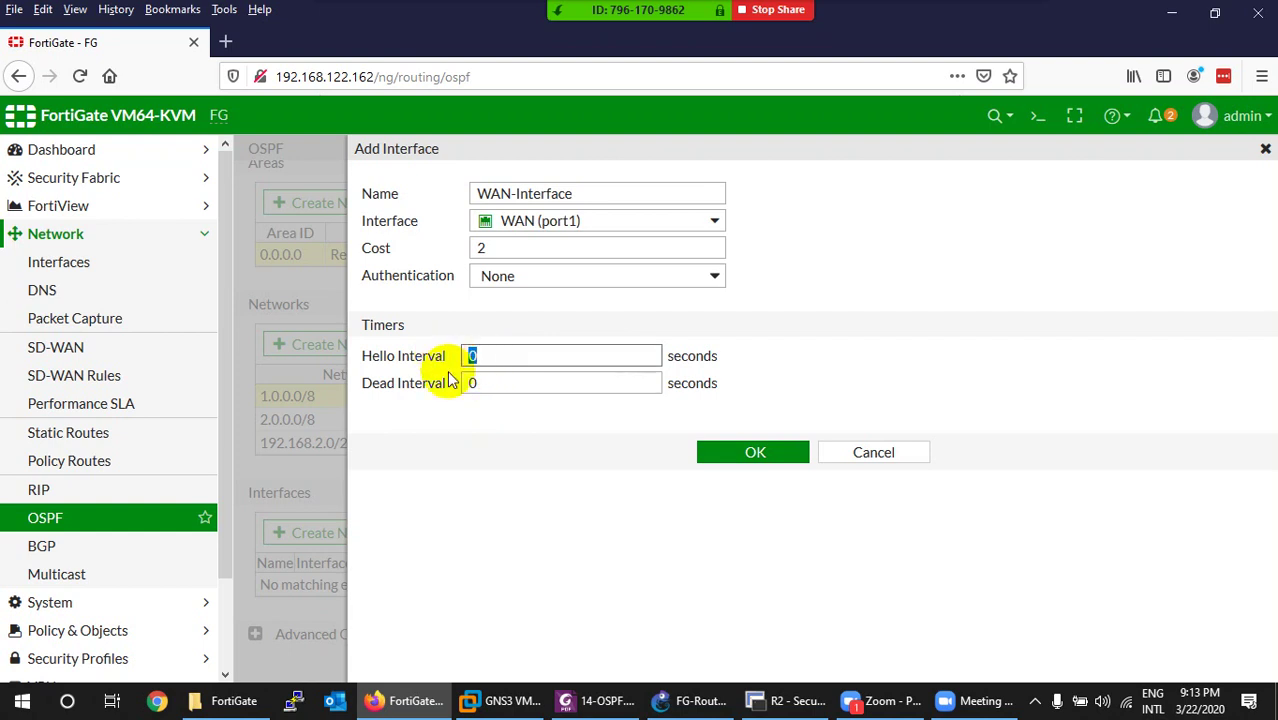
{"action": "type", "text": "10"}
{"action": "double_click", "coordinate": [468, 383]}
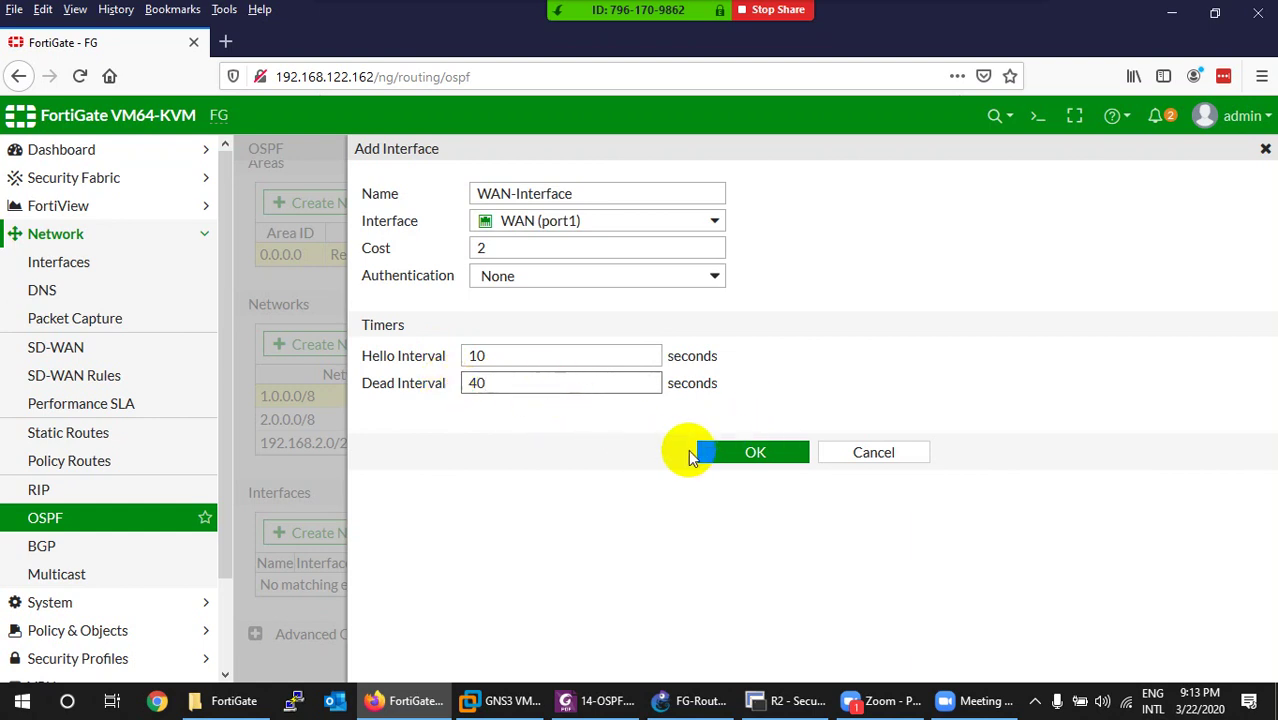
{"action": "left_click", "coordinate": [736, 456]}
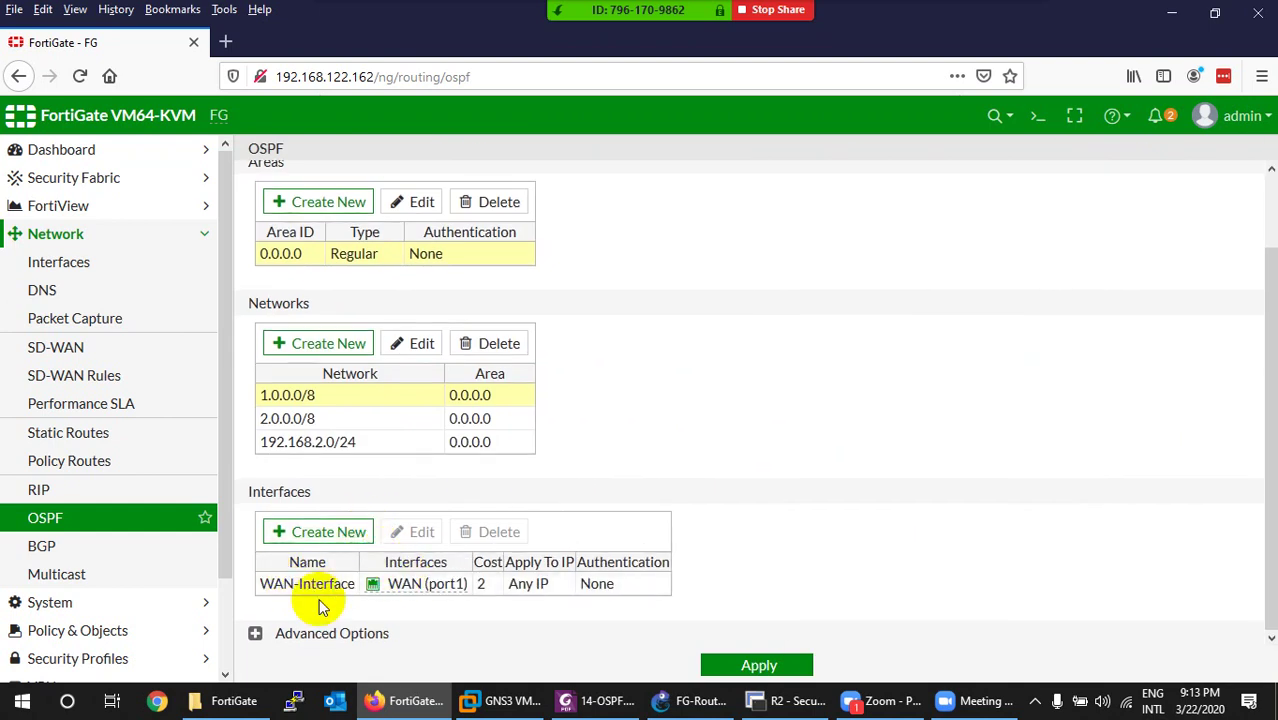
Review the advanced OSPF options and apply the OSPF configuration.
{"action": "left_click", "coordinate": [256, 636]}
{"action": "scroll", "coordinate": [340, 560], "scroll_direction": "down", "scroll_amount": 3}
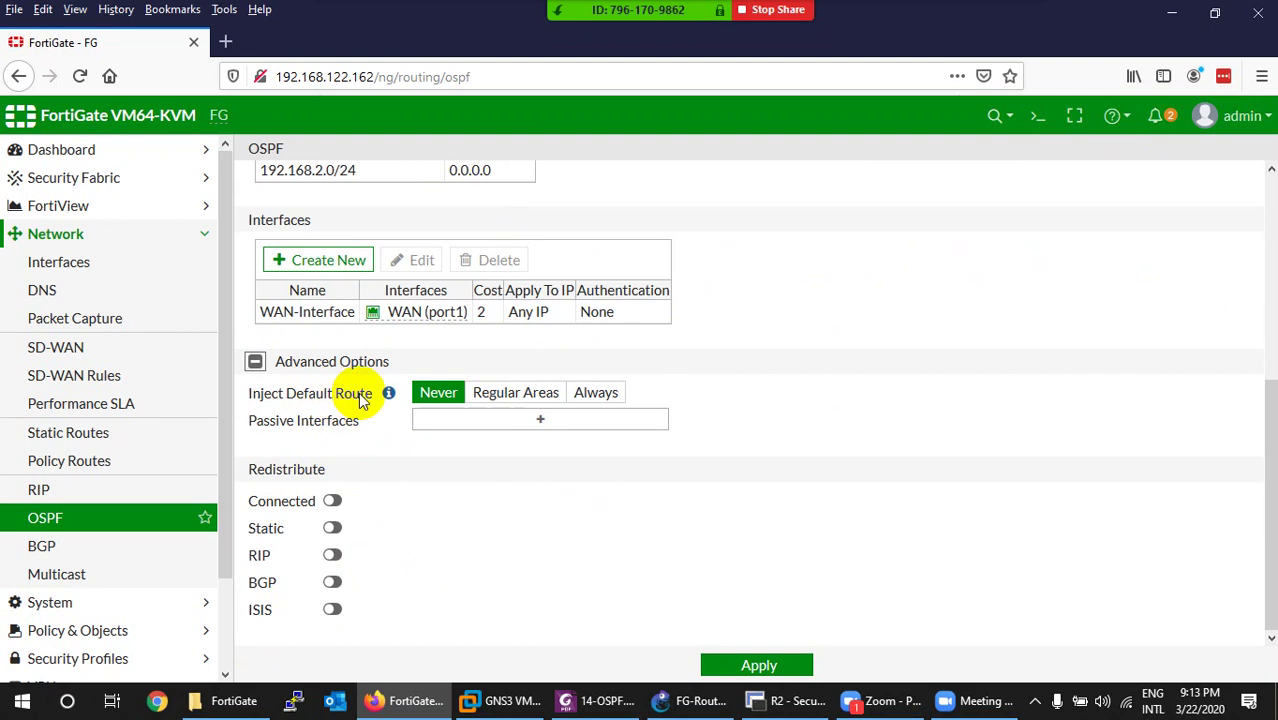
{"action": "mouse_move", "coordinate": [391, 395]}
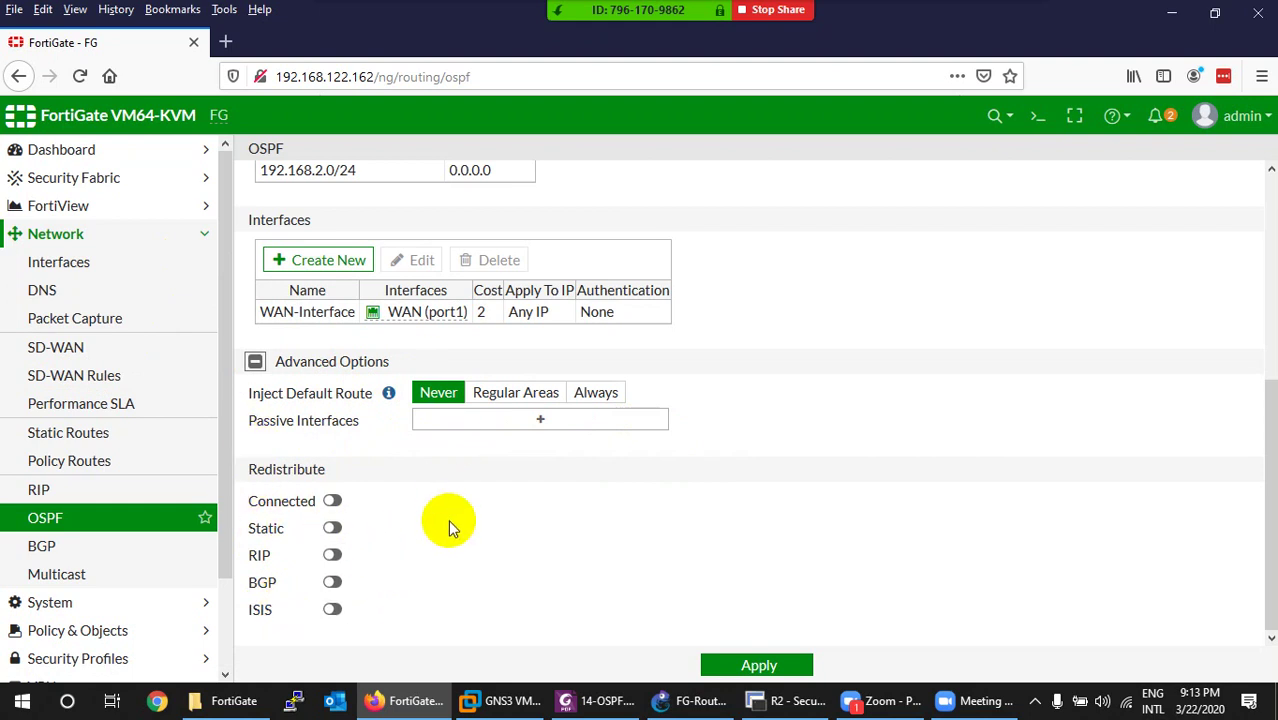
{"action": "left_click", "coordinate": [760, 665]}
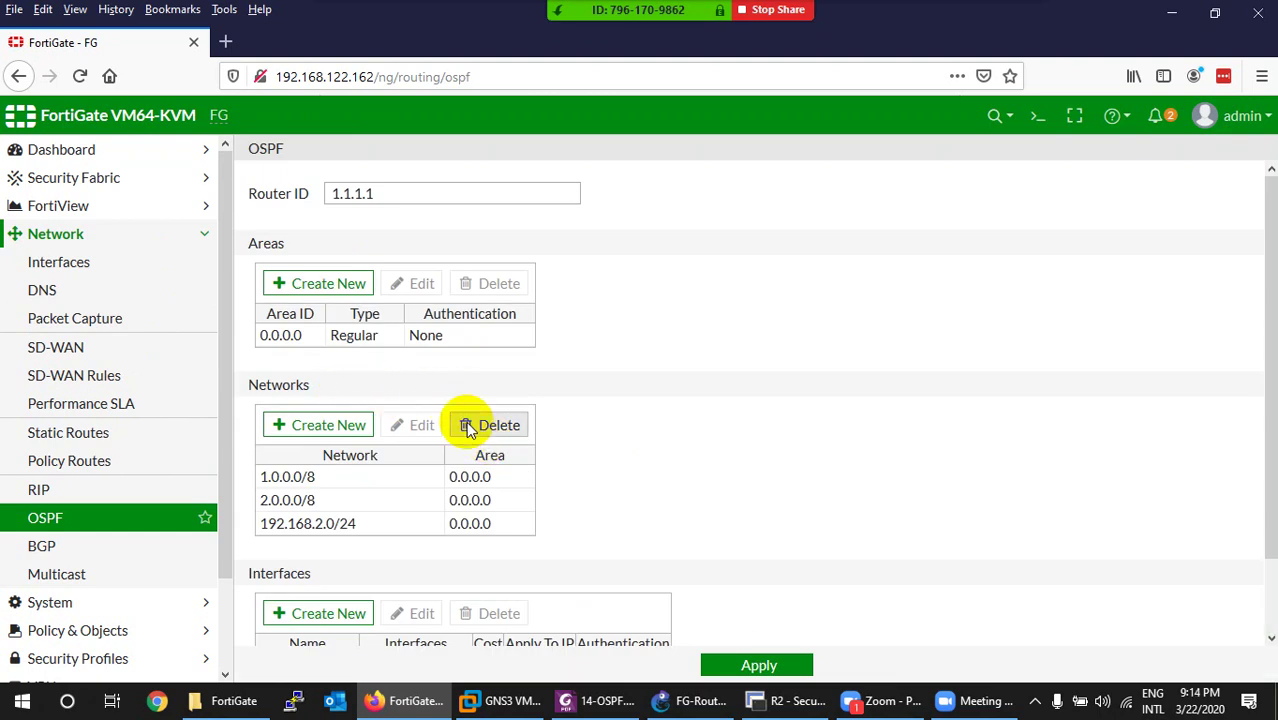
In R2's terminal, enter config mode and start OSPF process 1 with 'router ospf 1'.
{"action": "left_click", "coordinate": [690, 701]}
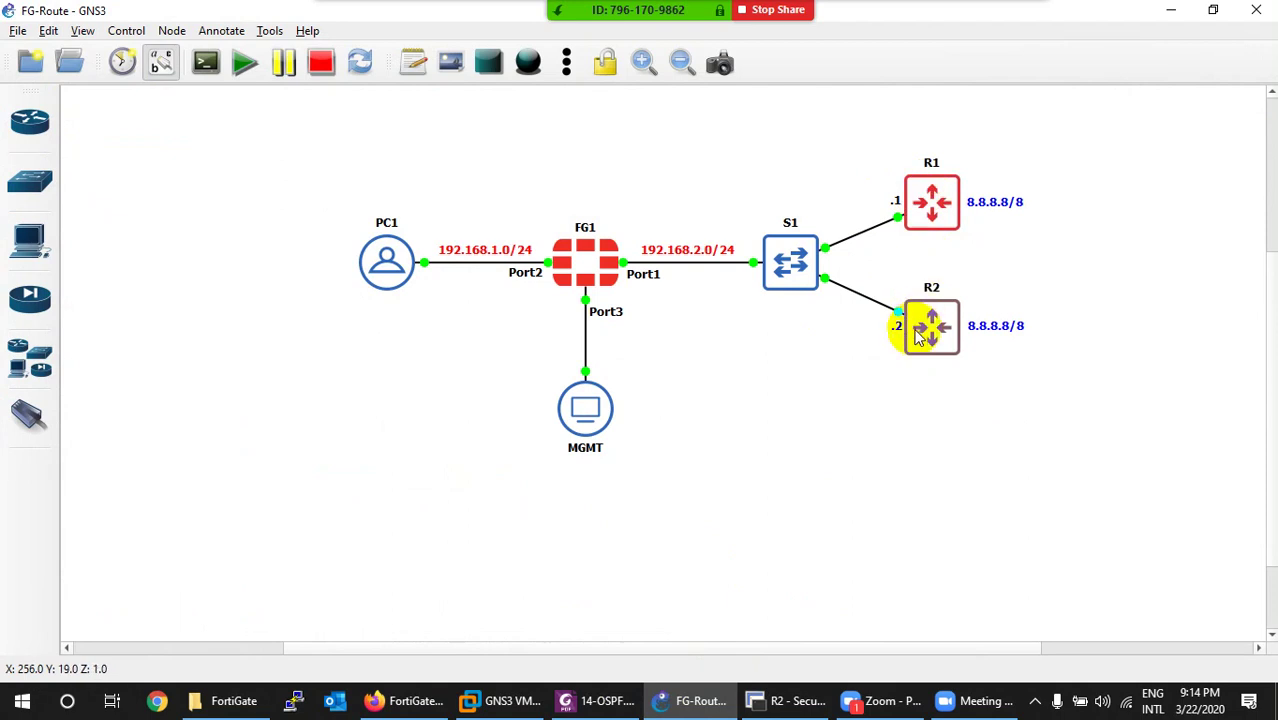
{"action": "left_click", "coordinate": [695, 701]}
{"action": "left_click", "coordinate": [805, 704]}
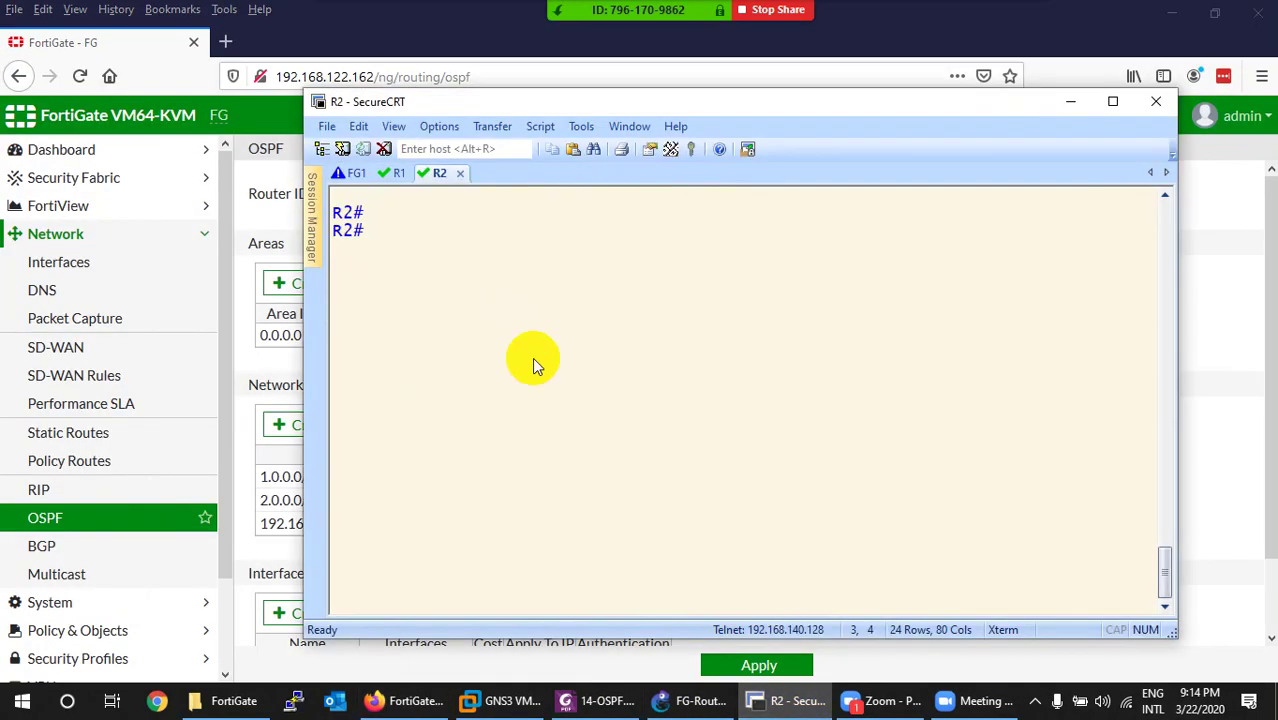
{"action": "type", "text": "config "}
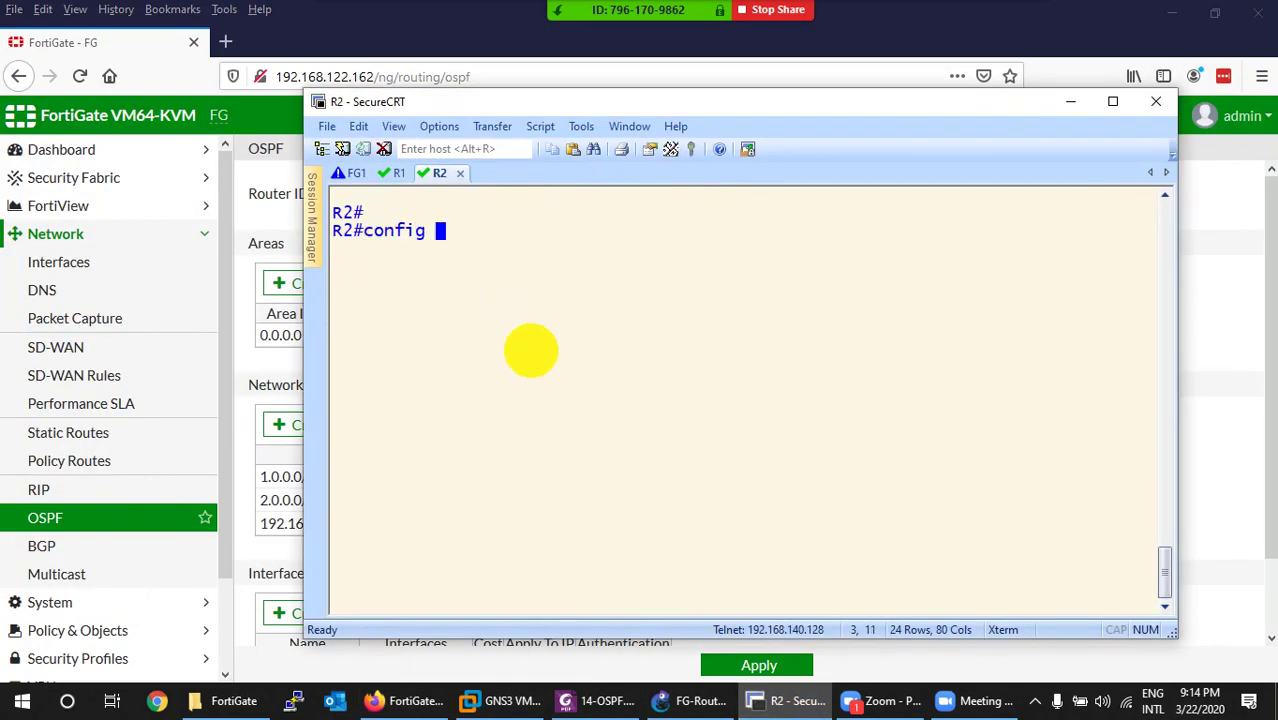
{"action": "type", "text": "t"}
{"action": "key", "text": "Return"}
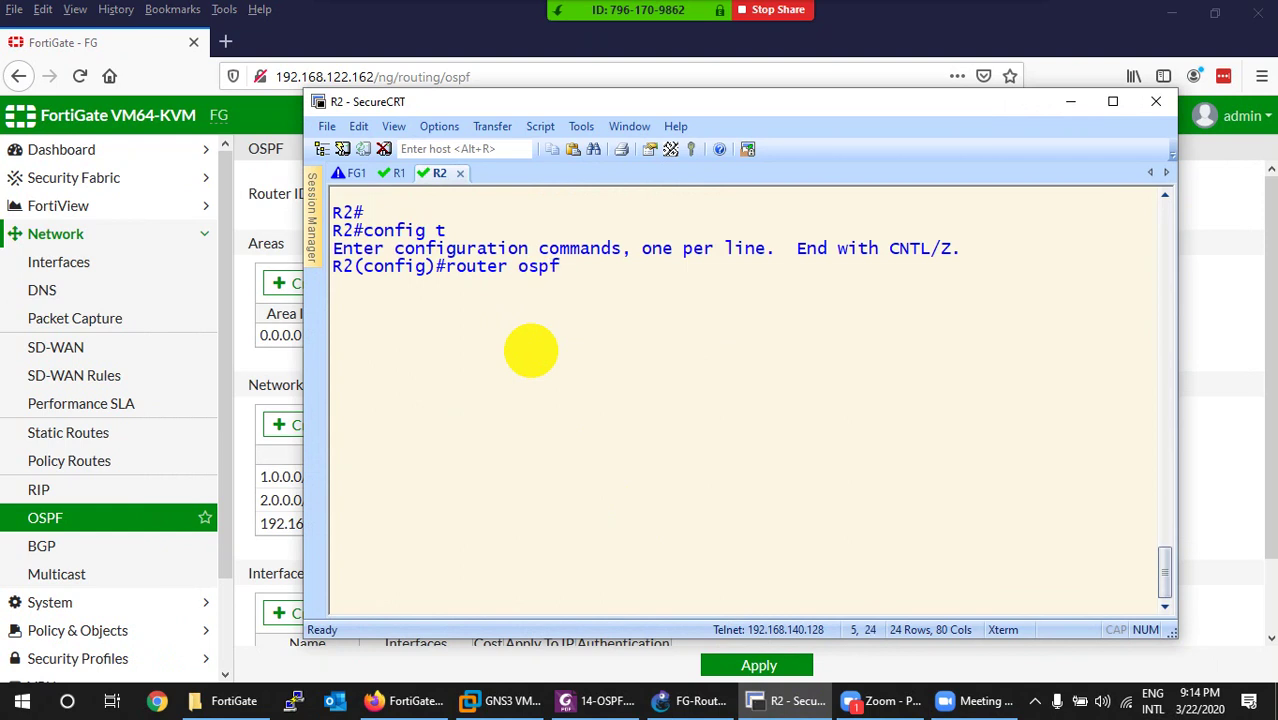
{"action": "type", "text": "router ospf 1"}
{"action": "key", "text": "Return"}
Add 'network 0.0.0.0 0.0.0.0 area 0.0.0.0' on R2 and copy that command line.
{"action": "type", "text": "net"}
{"action": "key", "text": "Tab"}
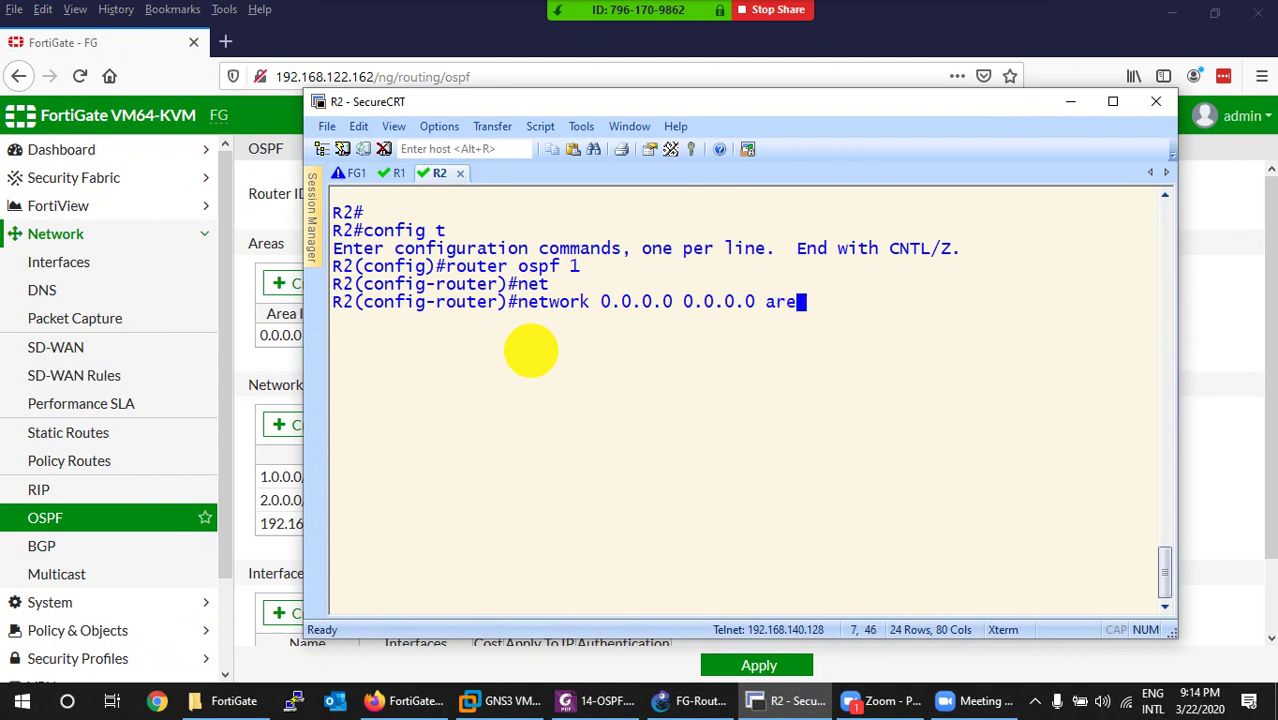
{"action": "key", "text": "Tab"}
{"action": "type", "text": "?"}
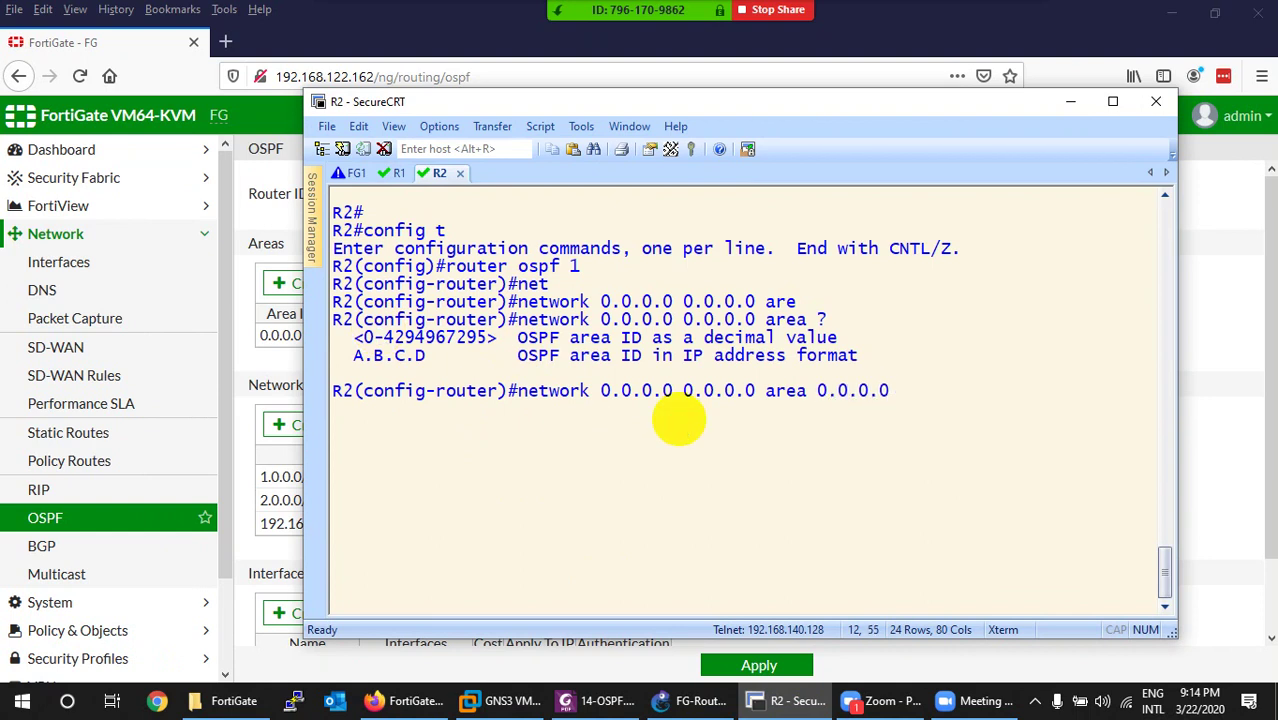
{"action": "key", "text": "Return"}
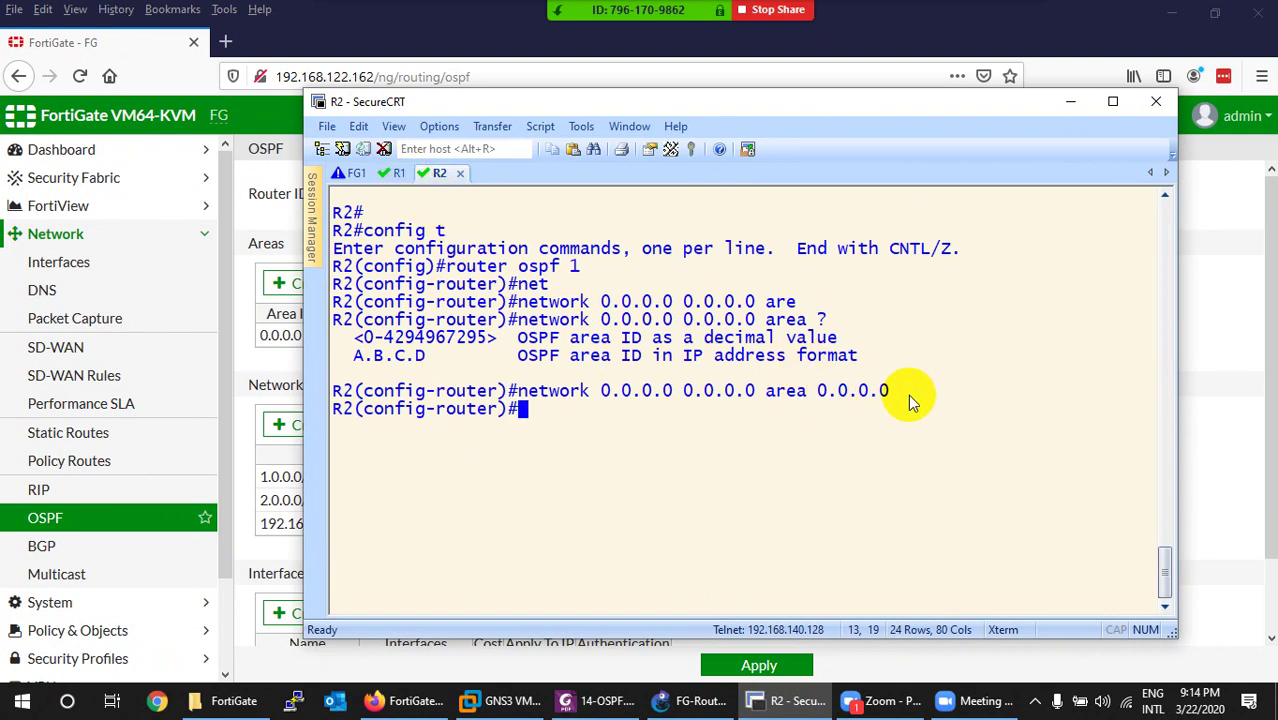
{"action": "left_click_drag", "start_coordinate": [893, 393], "coordinate": [527, 390]}
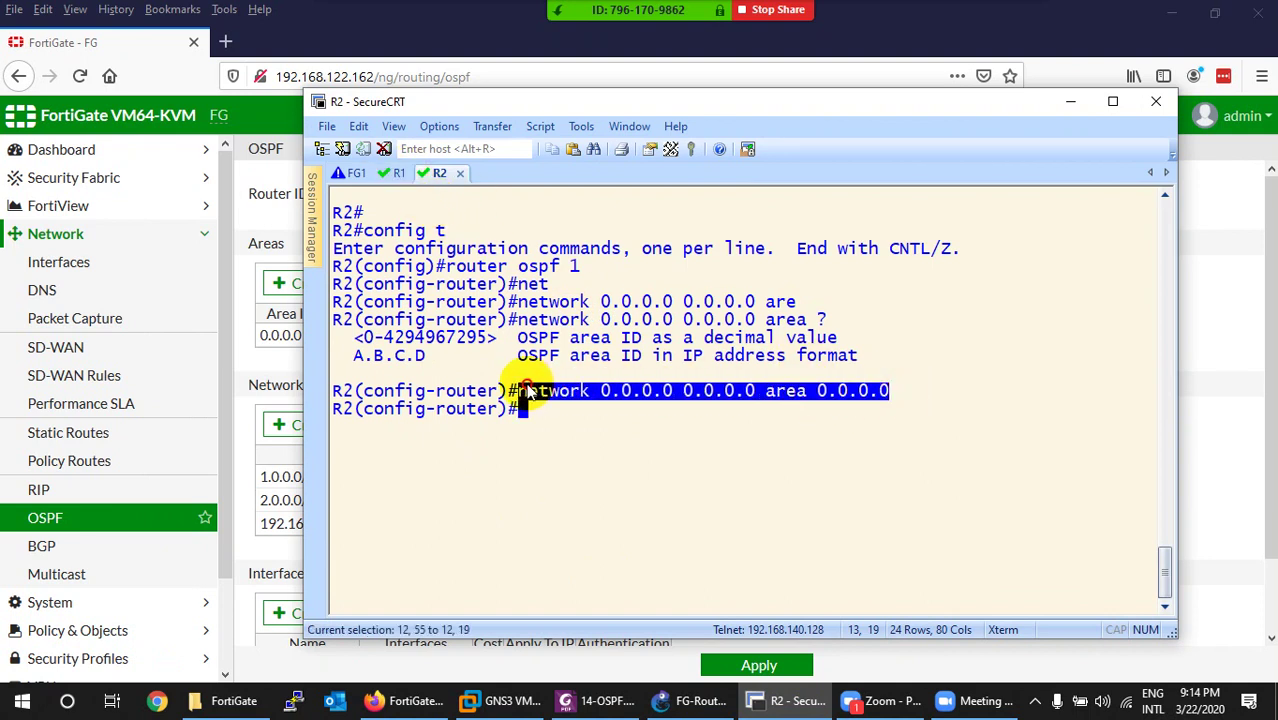
On R1, start OSPF process 1 and paste the network 0.0.0.0 0.0.0.0 area 0.0.0.0 statement.
{"action": "left_click", "coordinate": [397, 173]}
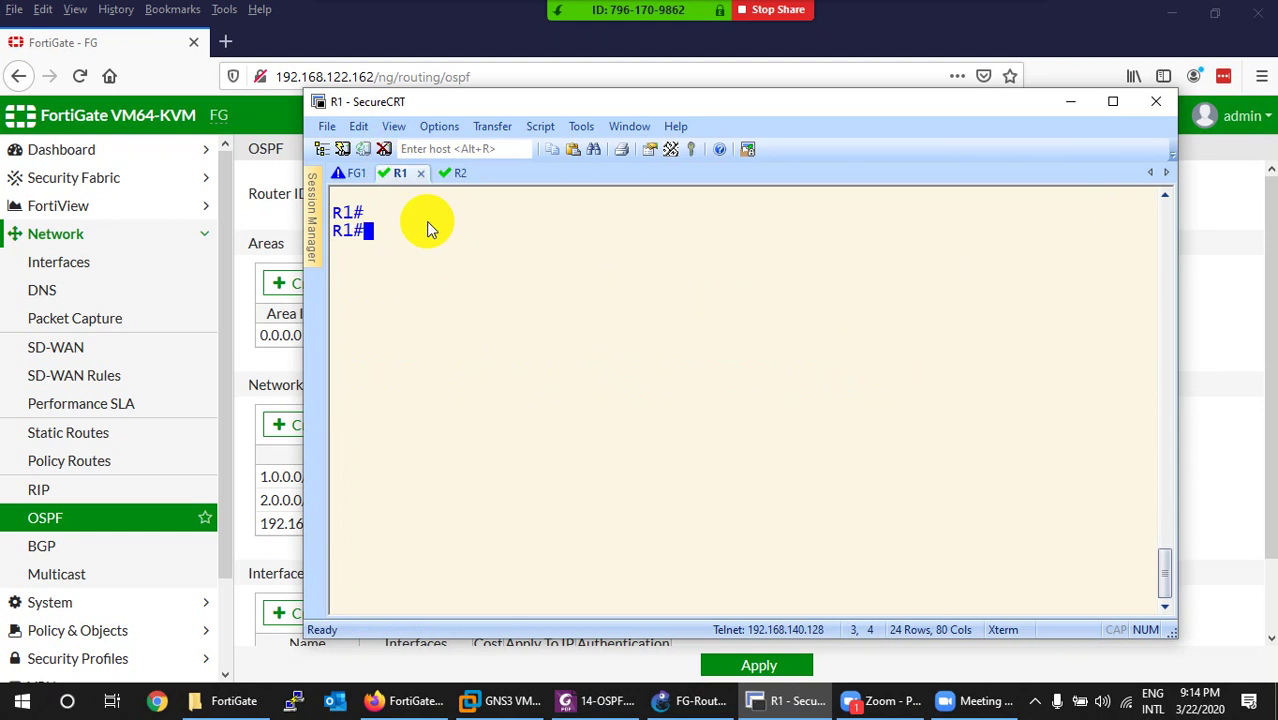
{"action": "type", "text": "config t"}
{"action": "key", "text": "Return"}
{"action": "type", "text": "ro"}
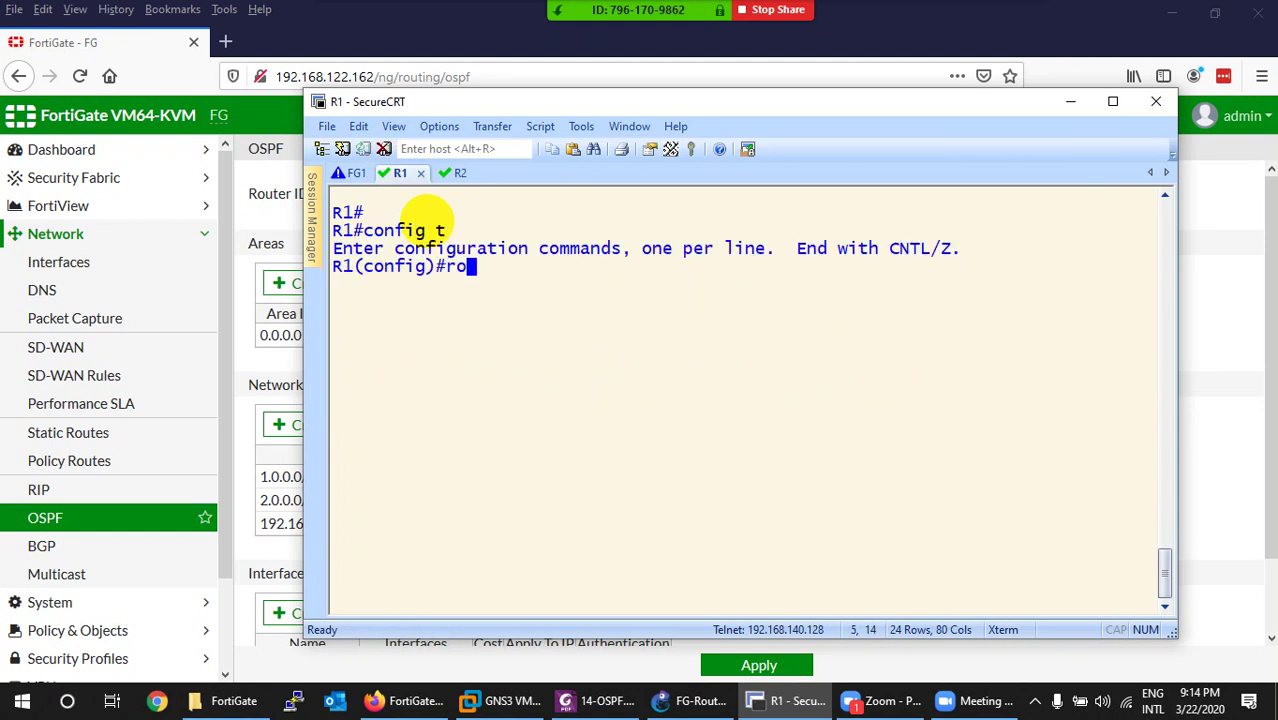
{"action": "type", "text": "tuer"}
{"action": "type", "text": "1"}
{"action": "key", "text": "Return"}
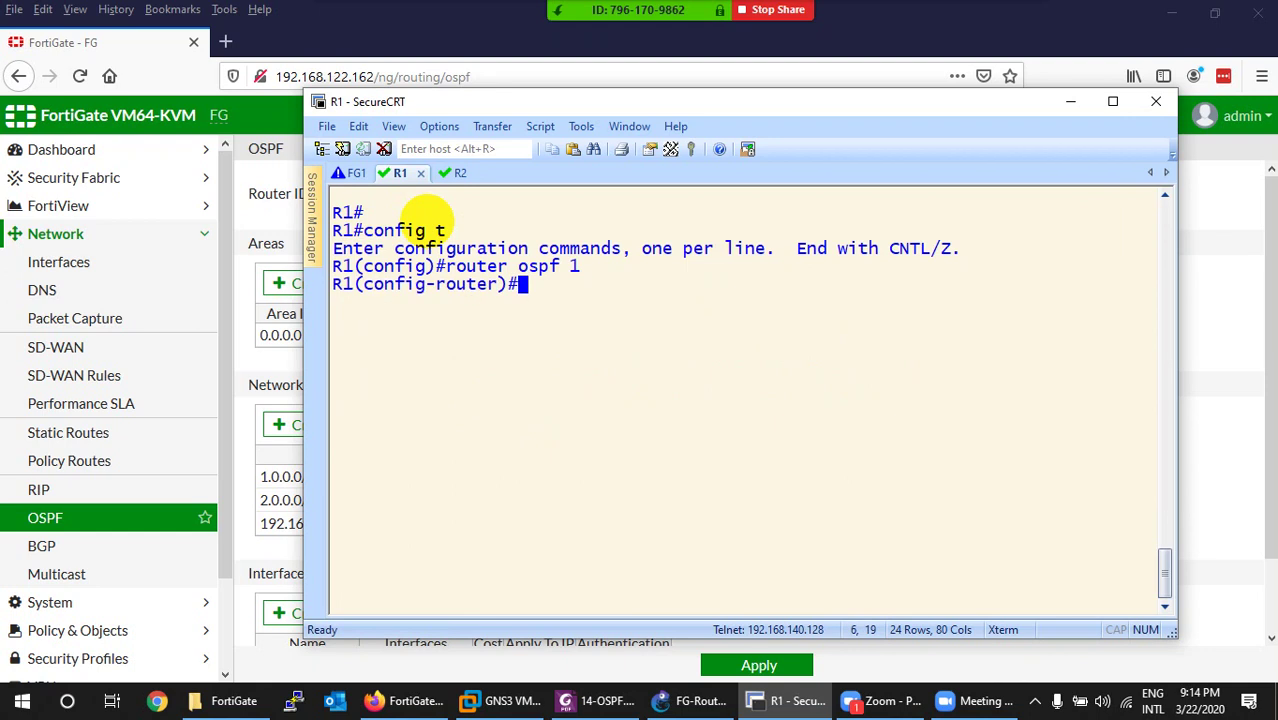
{"action": "right_click", "coordinate": [612, 325]}
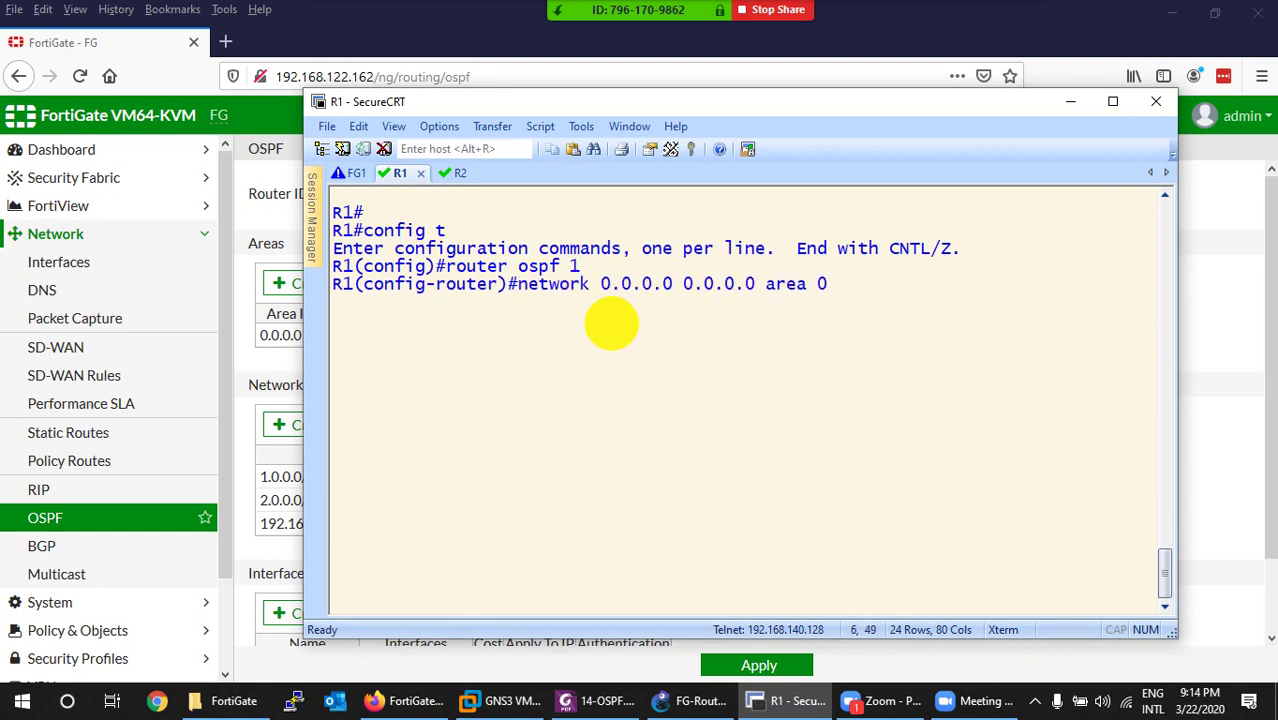
{"action": "key", "text": "Return"}
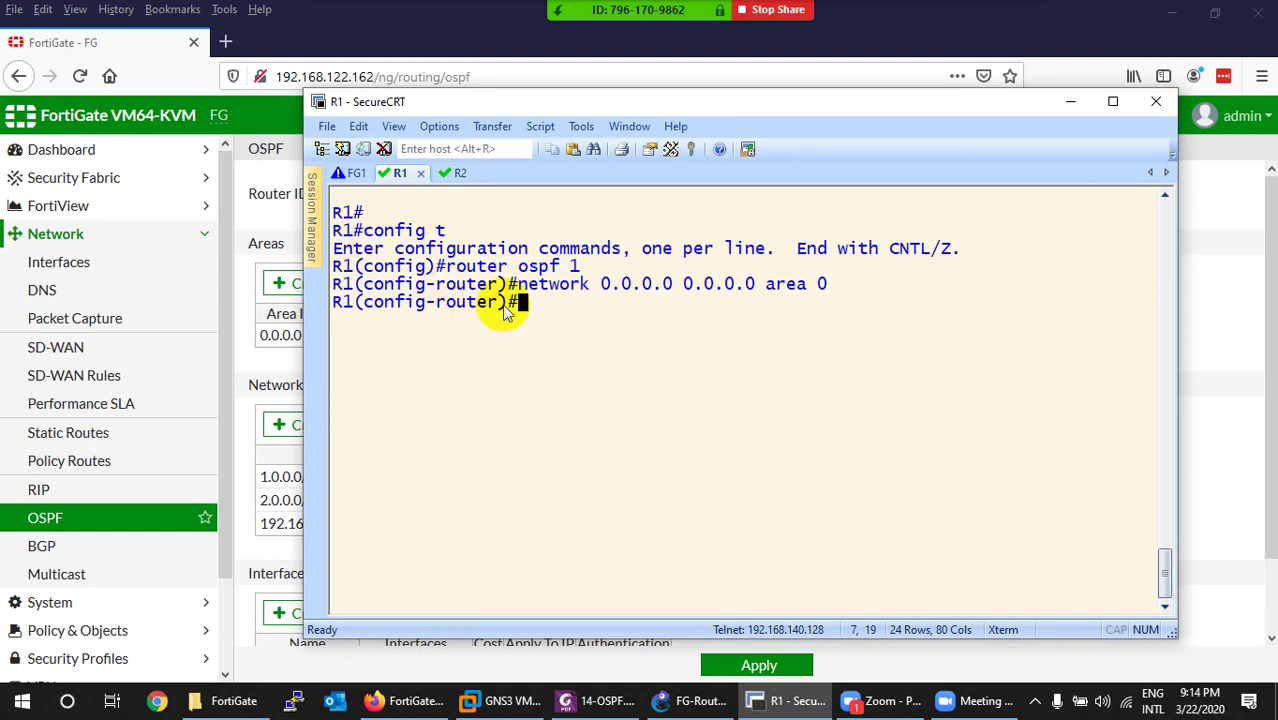
Exit config mode and list R1's OSPF neighbors, showing 1.1.1.1 and 222.222.222.222.
{"action": "key", "text": "ctrl+z"}
{"action": "key", "text": "ctrl+l"}
{"action": "key", "text": "Return"}
{"action": "type", "text": "show "}
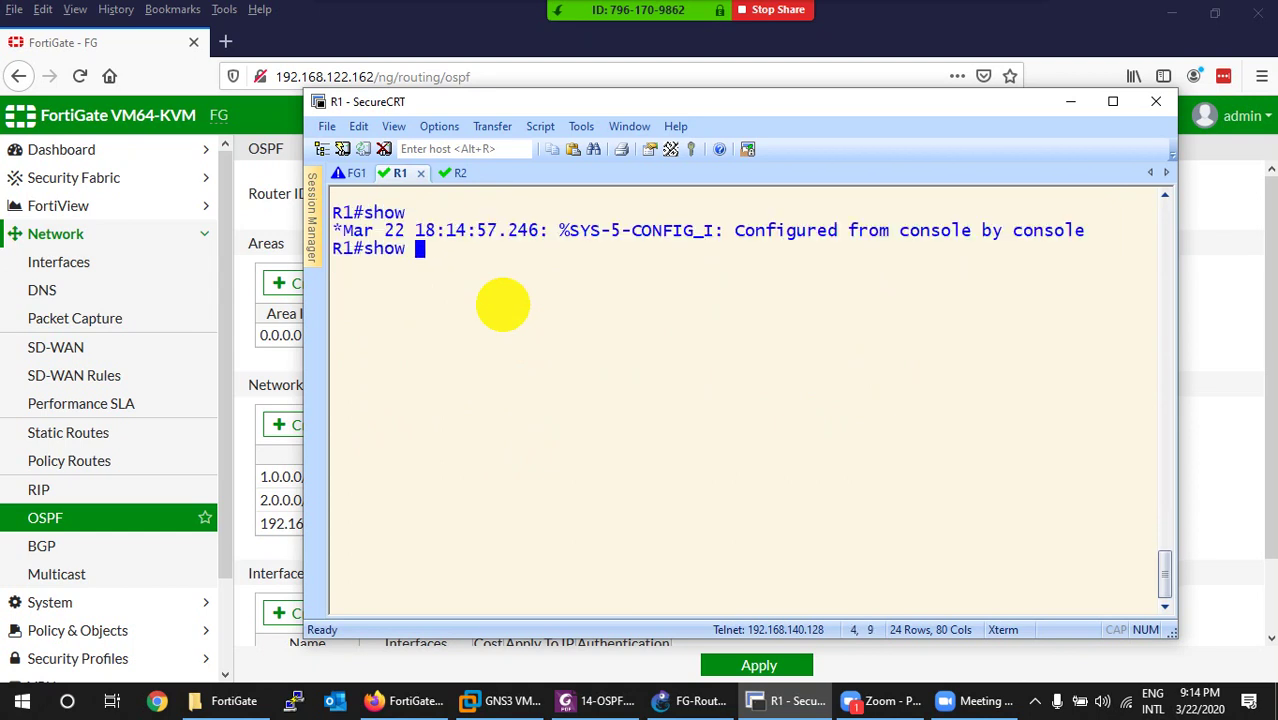
{"action": "type", "text": "ip os"}
{"action": "key", "text": "Tab"}
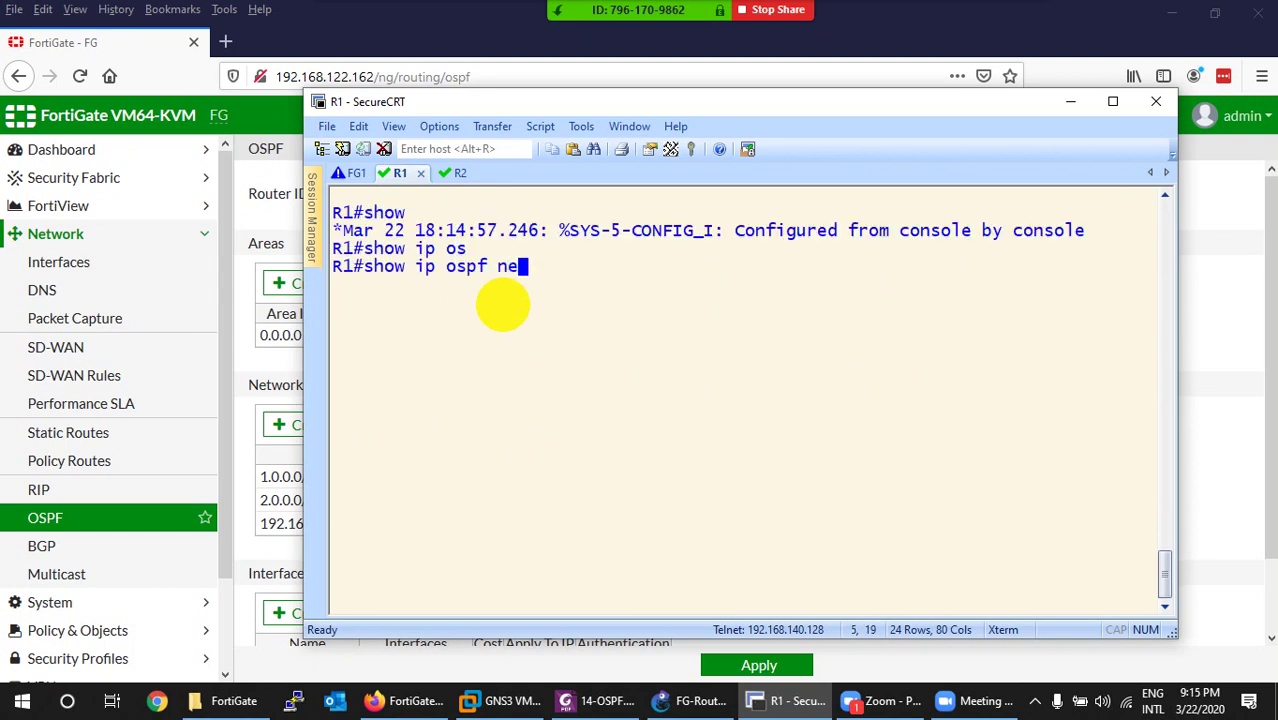
{"action": "type", "text": "ne"}
{"action": "key", "text": "Tab"}
{"action": "key", "text": "Return"}
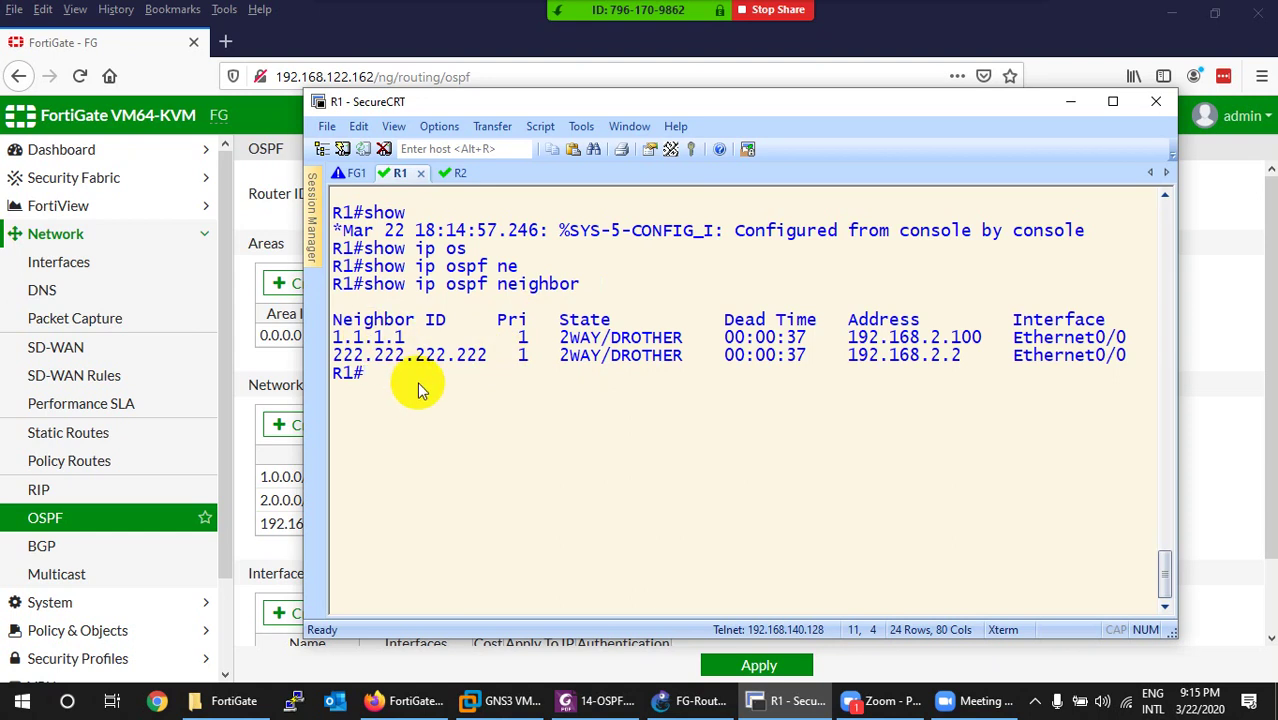
{"action": "left_click", "coordinate": [785, 700]}
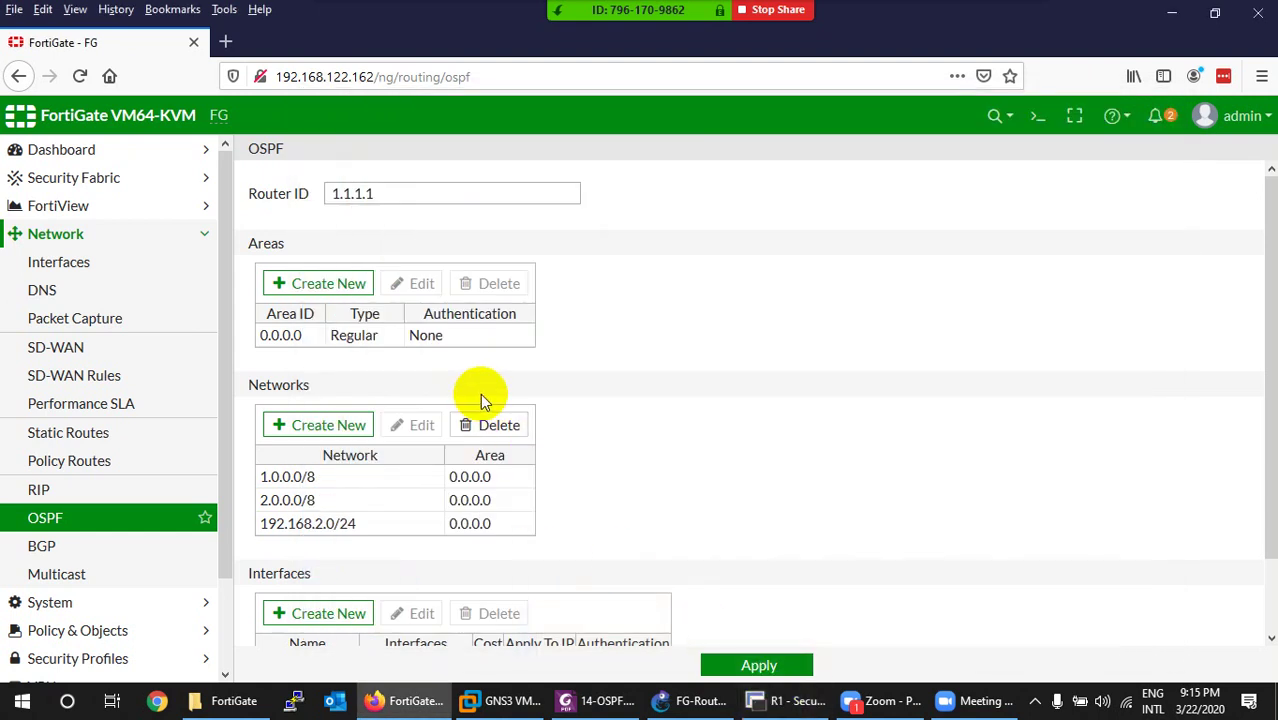
Apply the OSPF settings again and view the Routing Monitor, which lists only connected routes.
{"action": "left_click", "coordinate": [752, 670]}
{"action": "scroll", "coordinate": [150, 500], "scroll_direction": "down", "scroll_amount": 2}
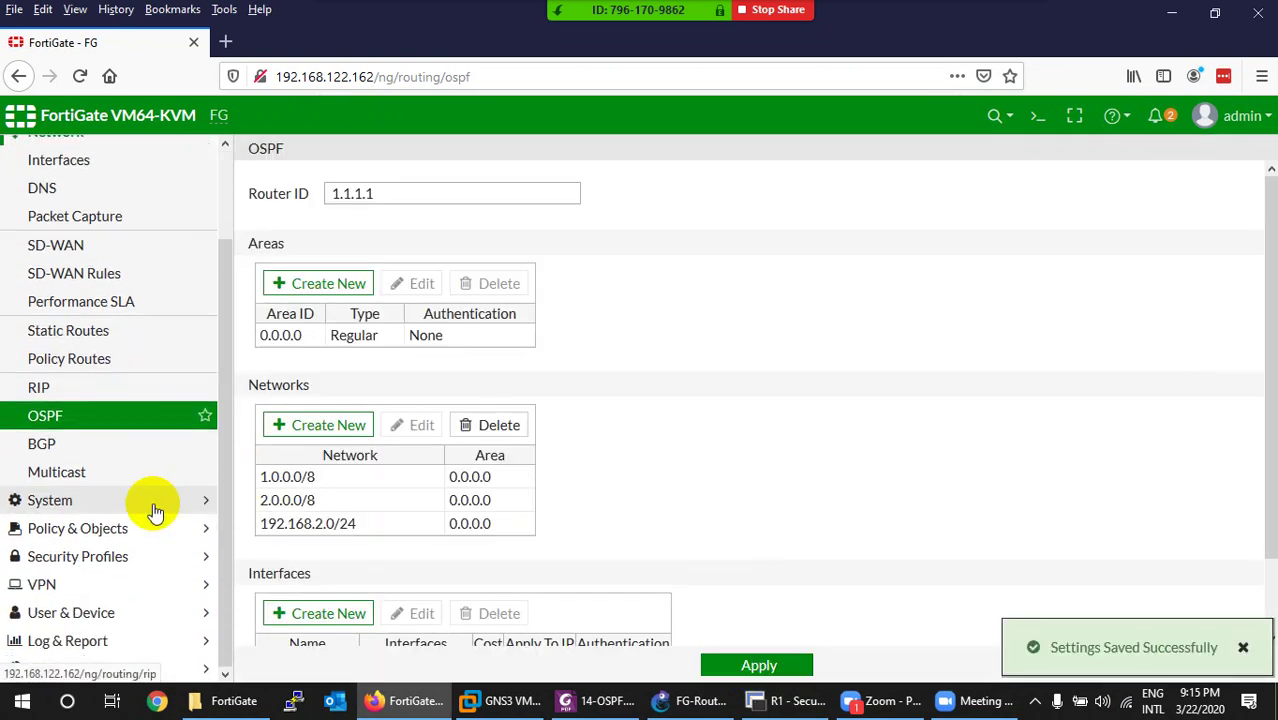
{"action": "left_click", "coordinate": [55, 666]}
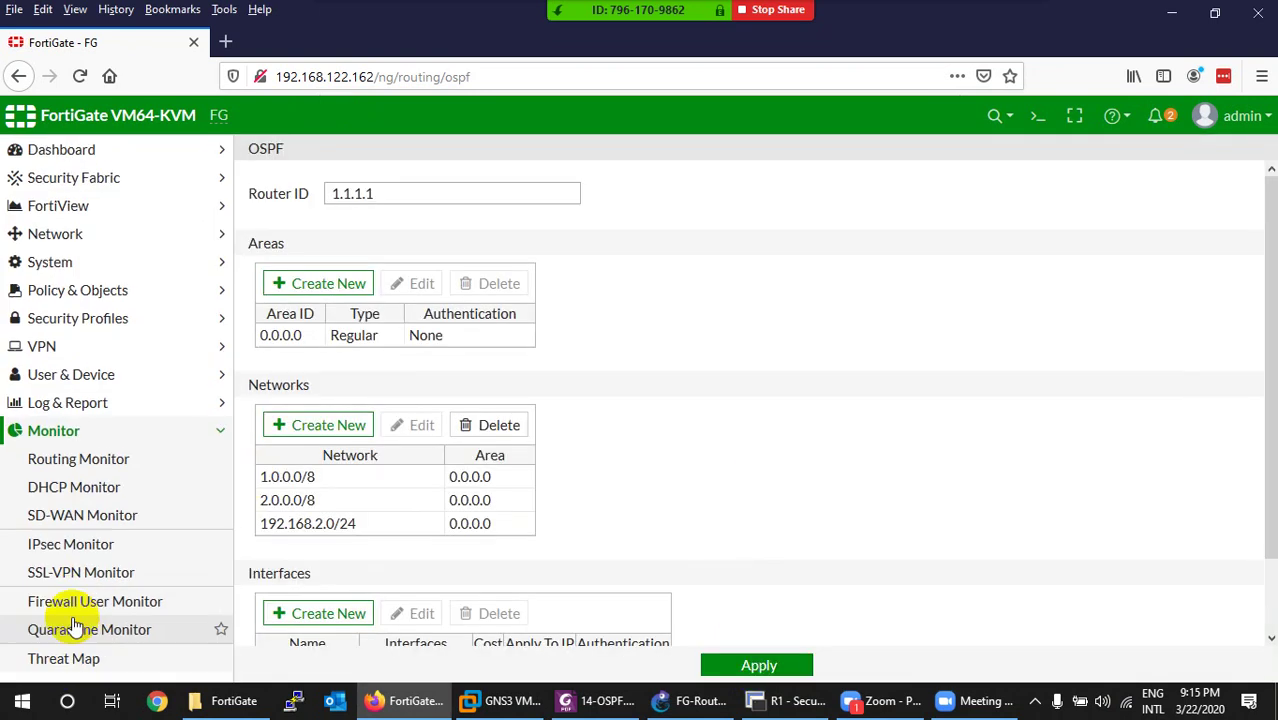
{"action": "left_click", "coordinate": [55, 466]}
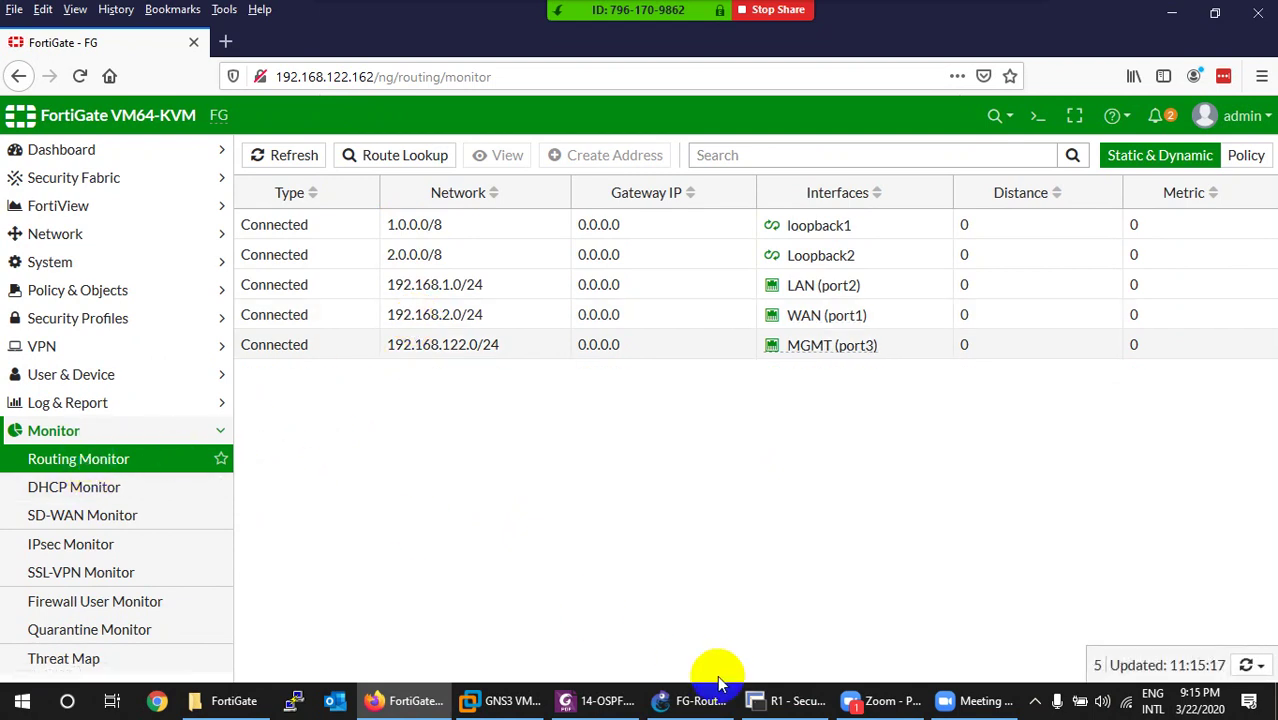
{"action": "left_click", "coordinate": [805, 699]}
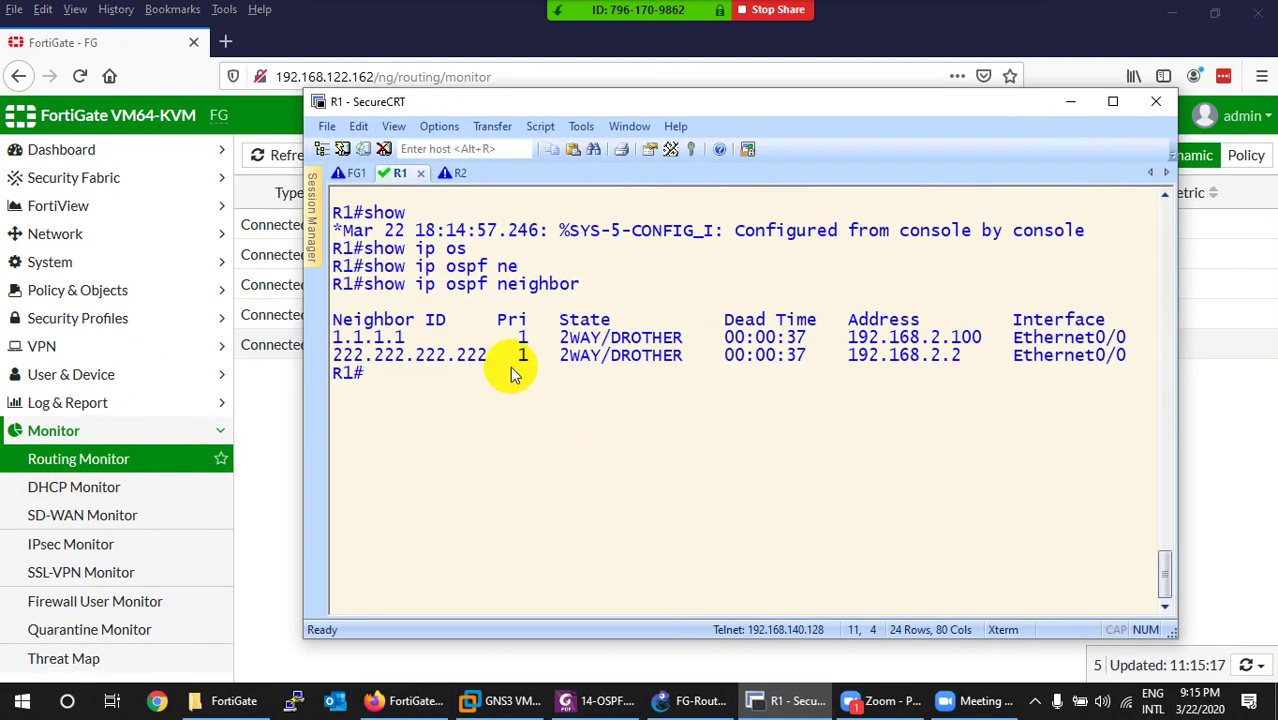
Rerun 'show ip ospf neighbor' on R1 several times to check the neighbor states.
{"action": "key", "text": "Up"}
{"action": "key", "text": "Return"}
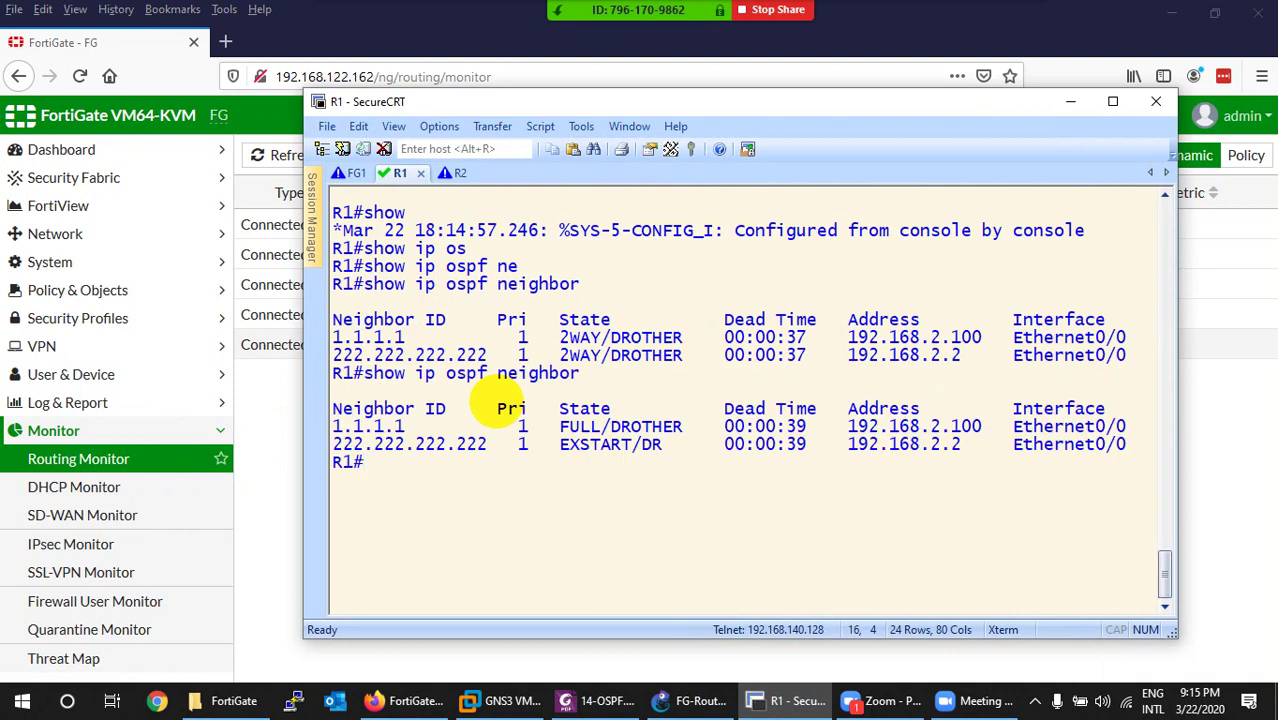
{"action": "key", "text": "ctrl+l"}
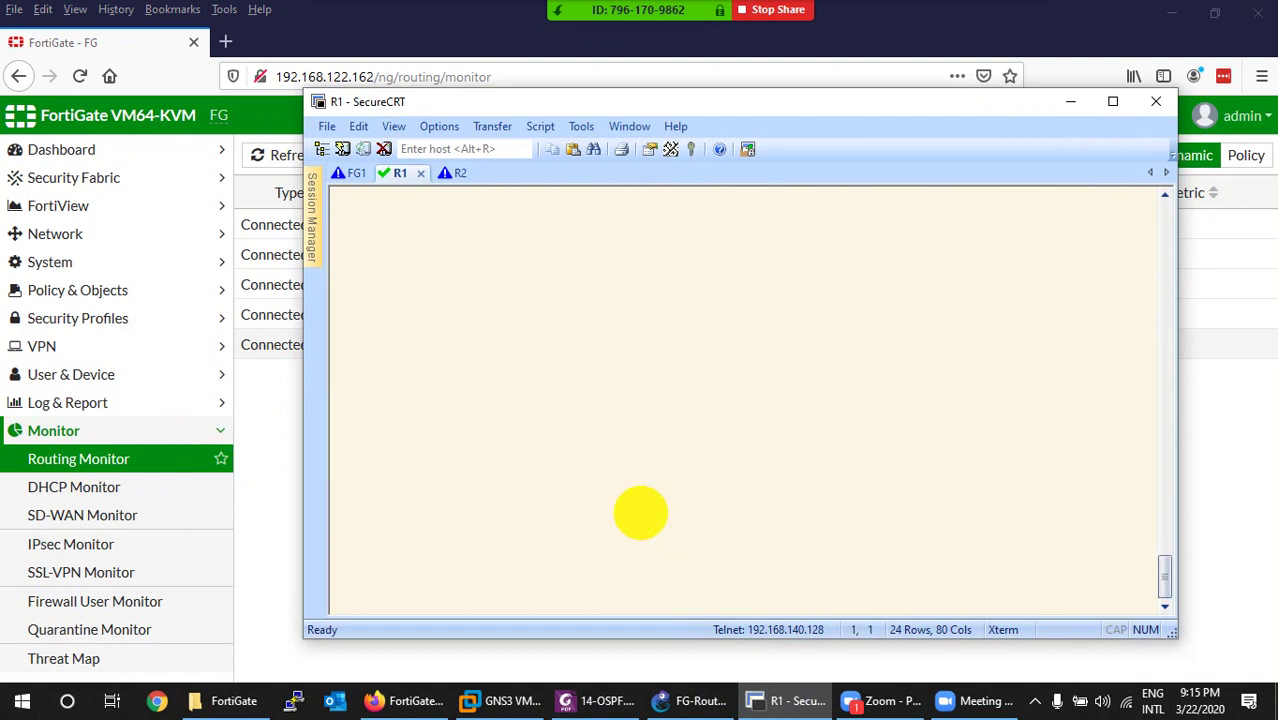
{"action": "key", "text": "Return"}
{"action": "key", "text": "Return"}
{"action": "key", "text": "Up"}
{"action": "key", "text": "Return"}
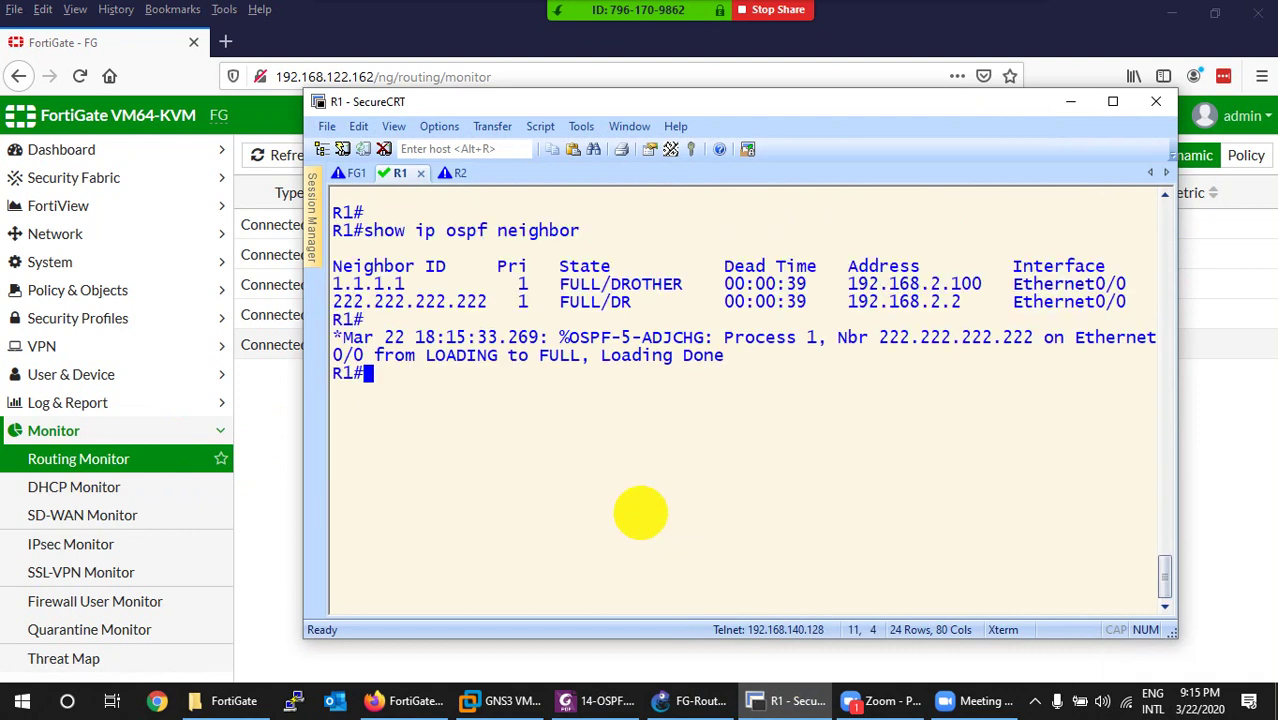
{"action": "key", "text": "Up"}
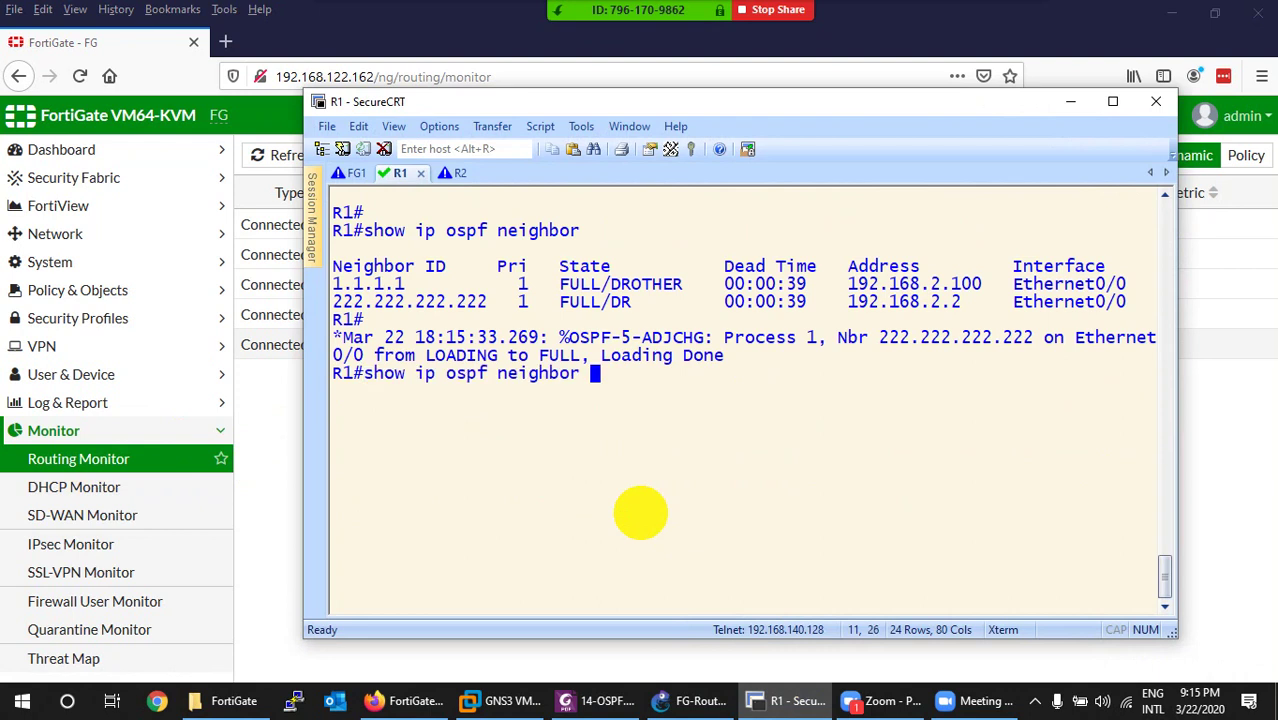
{"action": "key", "text": "Return"}
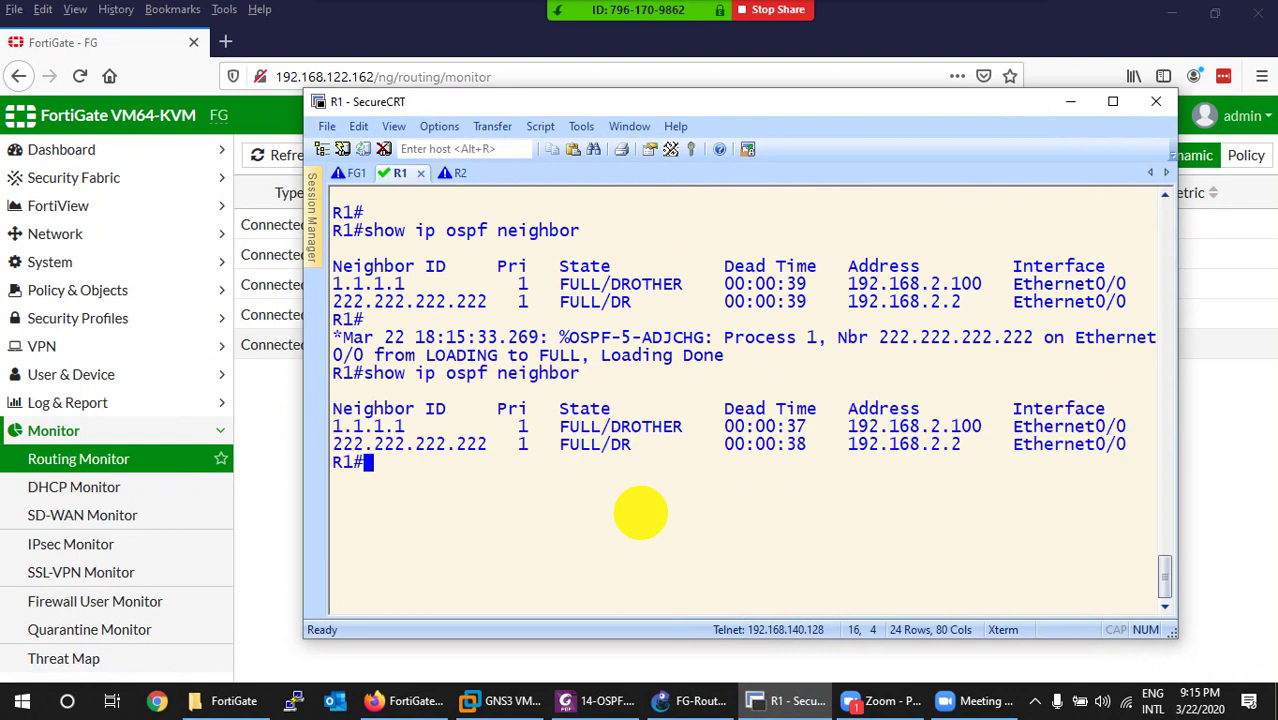
{"action": "key", "text": "Up"}
{"action": "key", "text": "Return"}
{"action": "key", "text": "Return"}
{"action": "key", "text": "Return"}
{"action": "key", "text": "Return"}
{"action": "key", "text": "Return"}
{"action": "key", "text": "Return"}
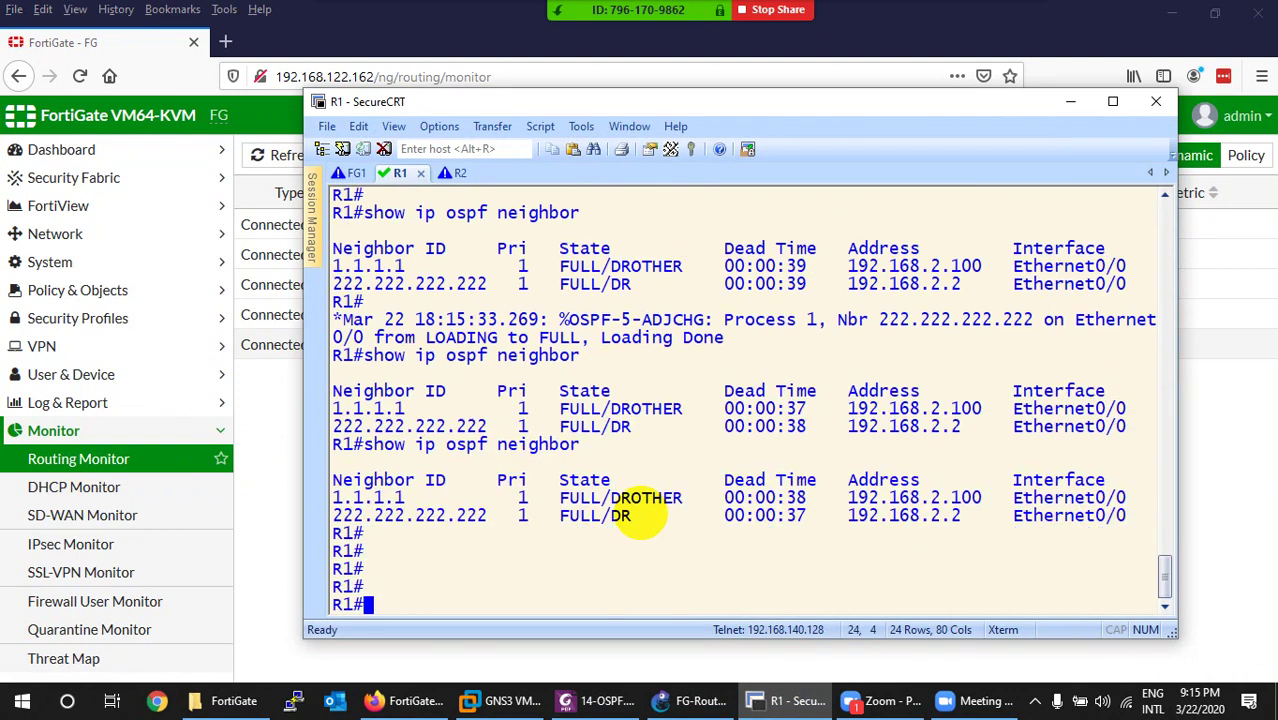
{"action": "key", "text": "ctrl+l"}
{"action": "key", "text": "Return"}
{"action": "key", "text": "Up"}
{"action": "key", "text": "Return"}
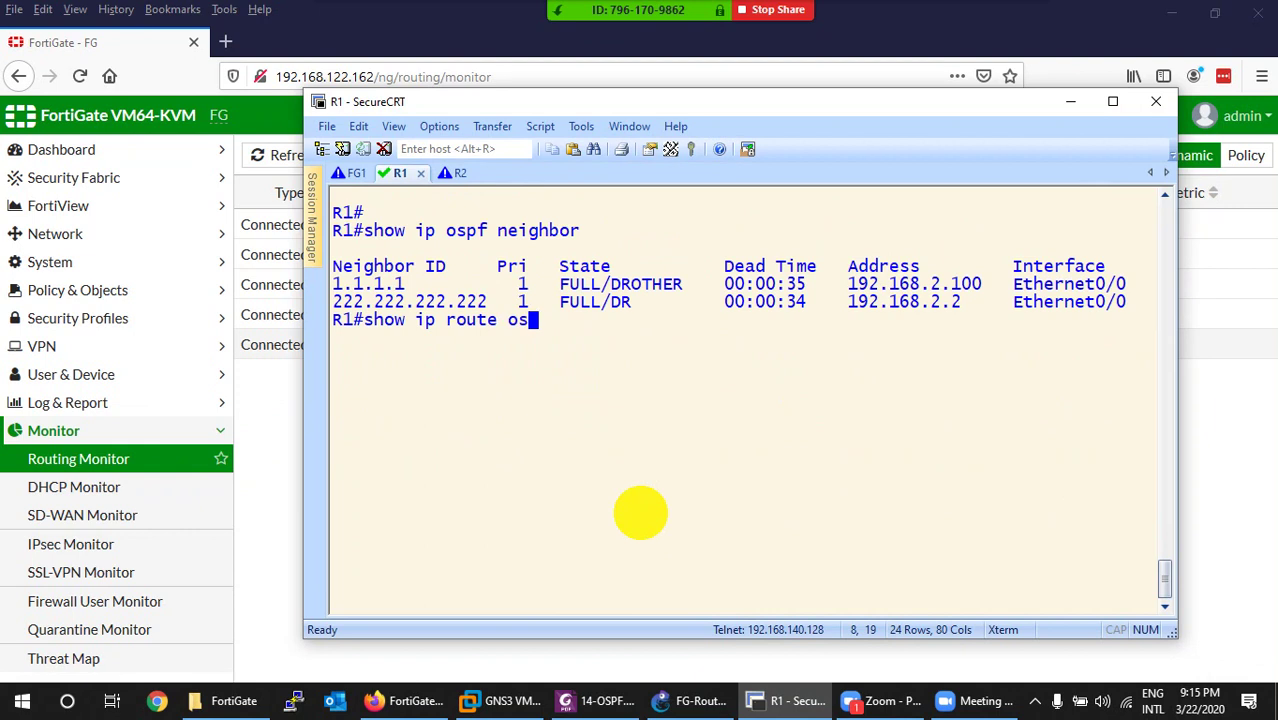
List R1's OSPF-learned routes with 'show ip route ospf' and highlight the learned subnet entries.
{"action": "key", "text": "Tab"}
{"action": "key", "text": "Return"}
{"action": "key", "text": "Return"}
{"action": "key", "text": "Return"}
{"action": "key", "text": "Return"}
{"action": "key", "text": "Return"}
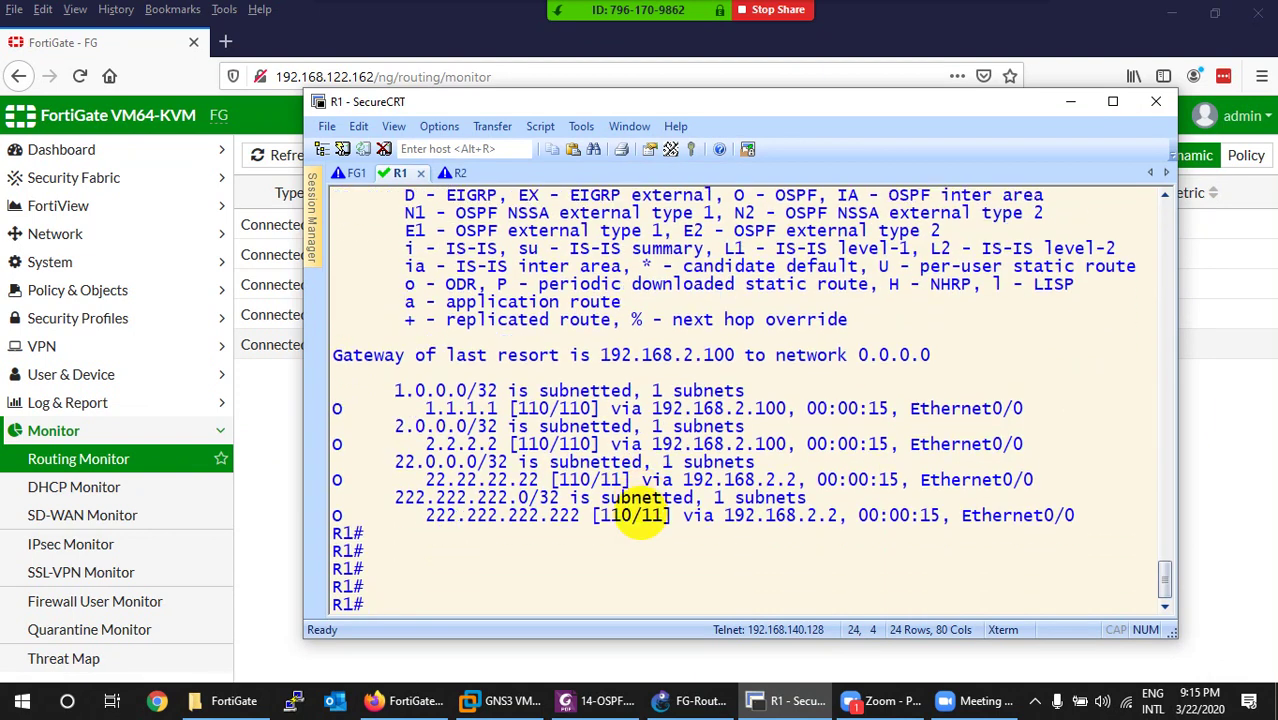
{"action": "left_click", "coordinate": [397, 393]}
{"action": "left_click_drag", "start_coordinate": [397, 393], "coordinate": [490, 392]}
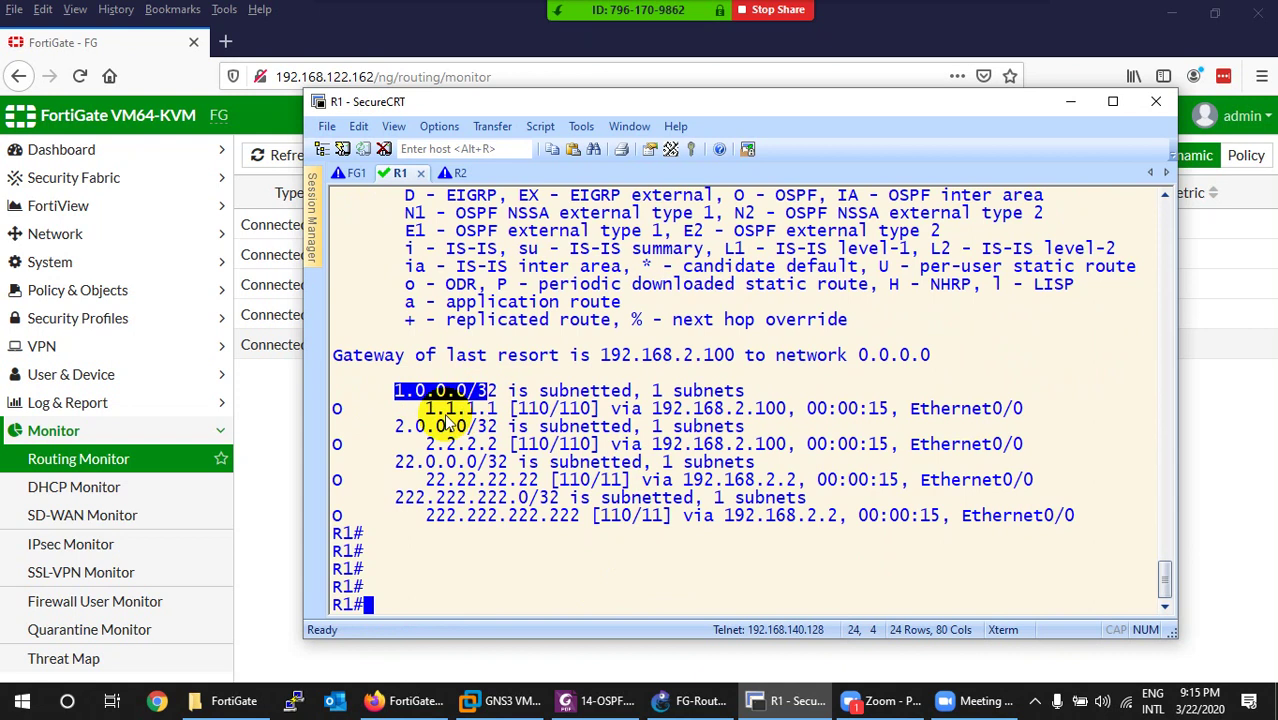
{"action": "left_click_drag", "start_coordinate": [393, 427], "coordinate": [480, 428]}
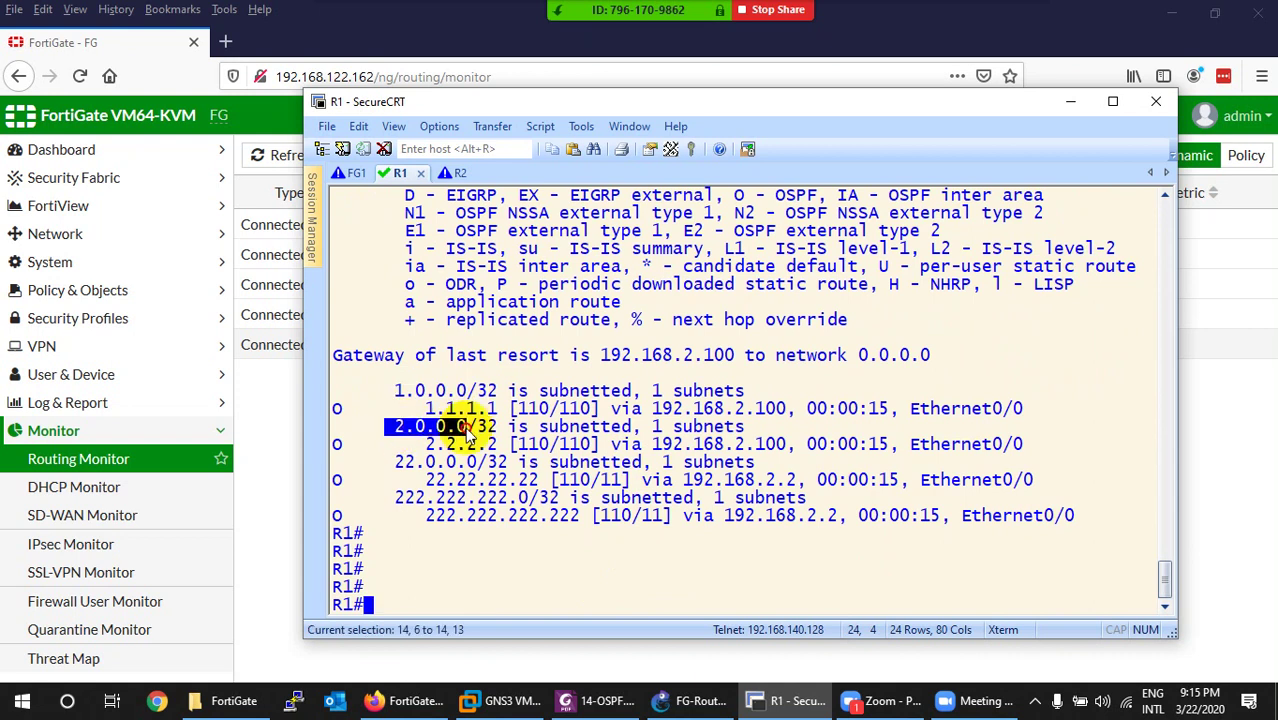
{"action": "left_click", "coordinate": [778, 703]}
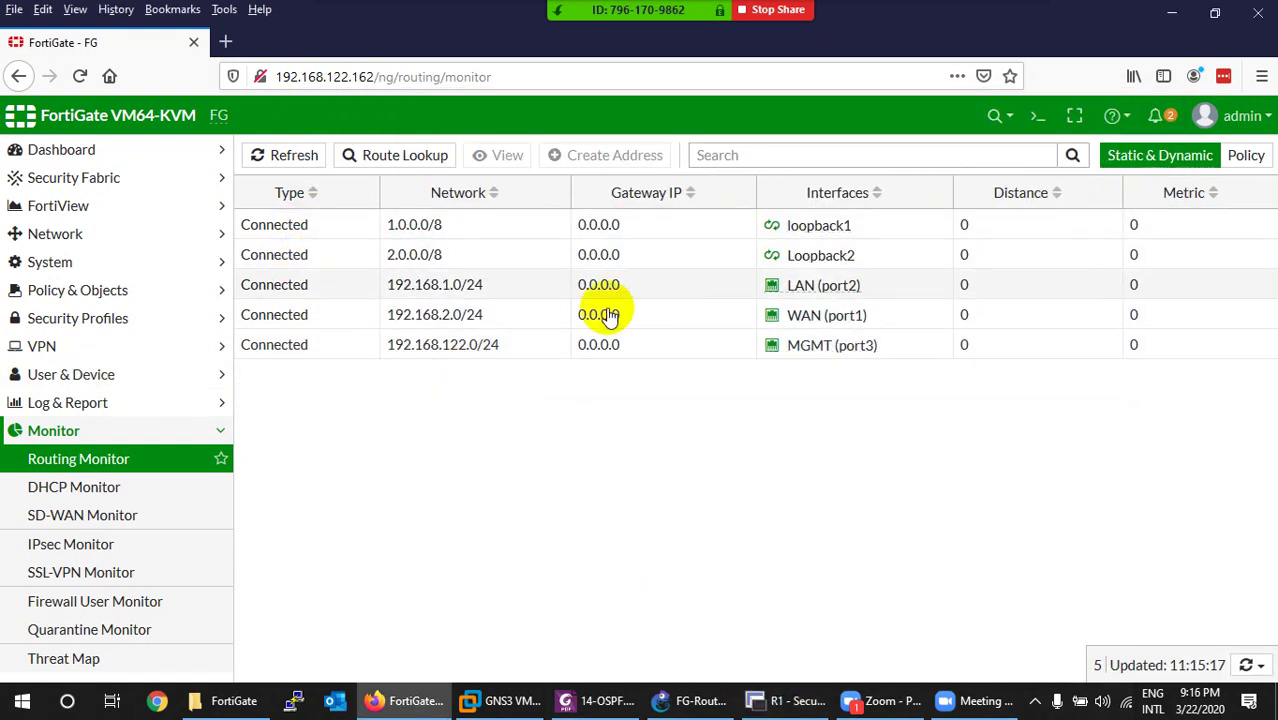
Reload the Routing Monitor and inspect OSPF routes 8.8.8.8, 11.11.11.11, 22.22.22.22, 111.111.111.111, 222.222.222.222.
{"action": "left_click", "coordinate": [86, 80]}
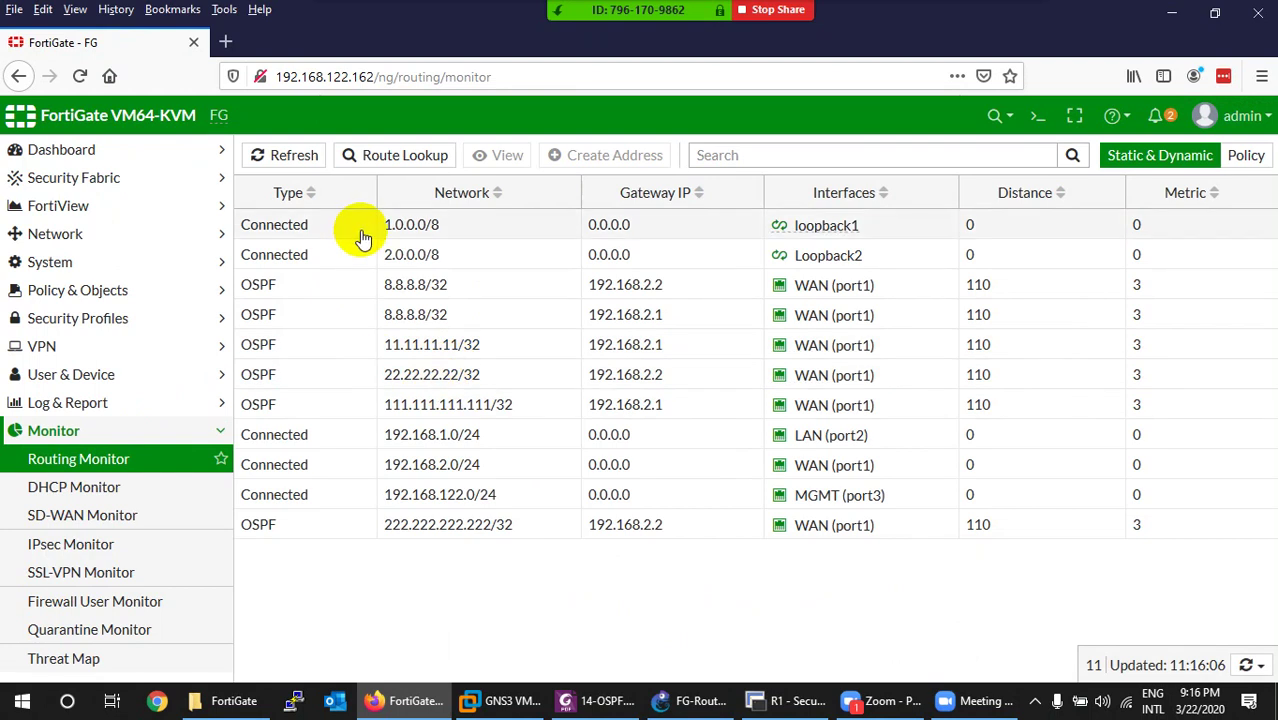
{"action": "left_click", "coordinate": [266, 289]}
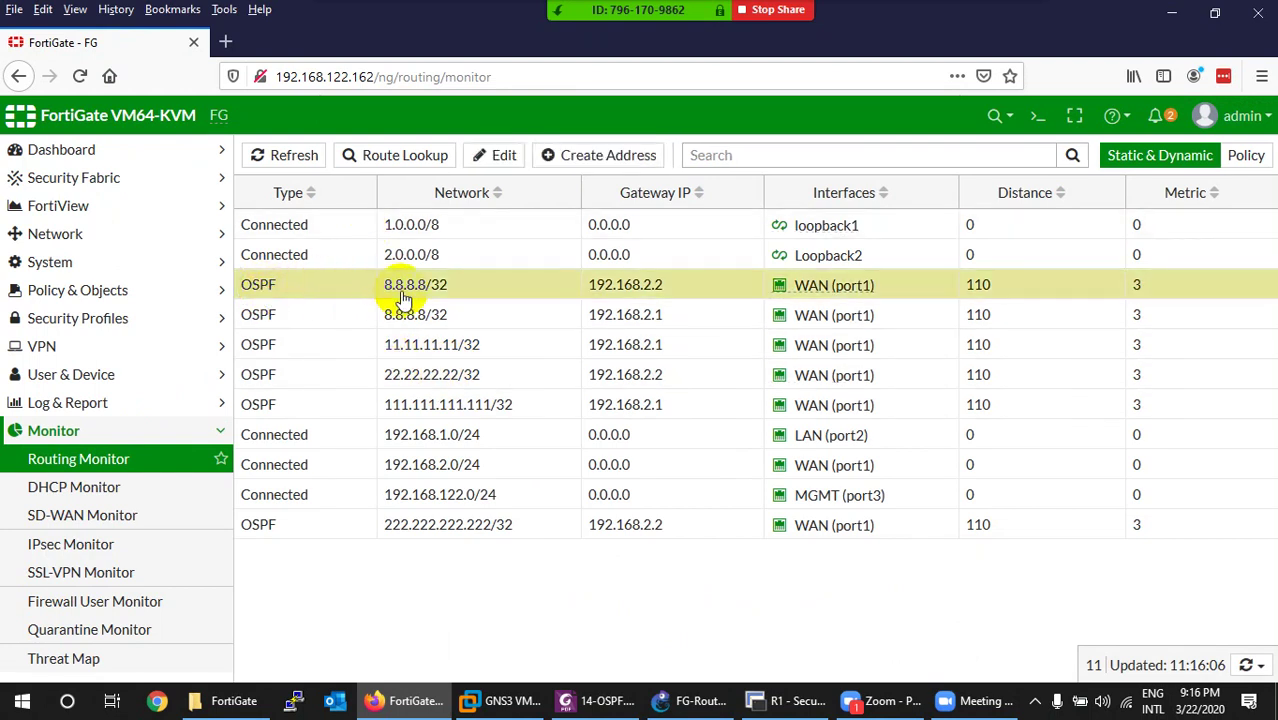
{"action": "left_click", "coordinate": [418, 350]}
{"action": "left_click", "coordinate": [399, 375]}
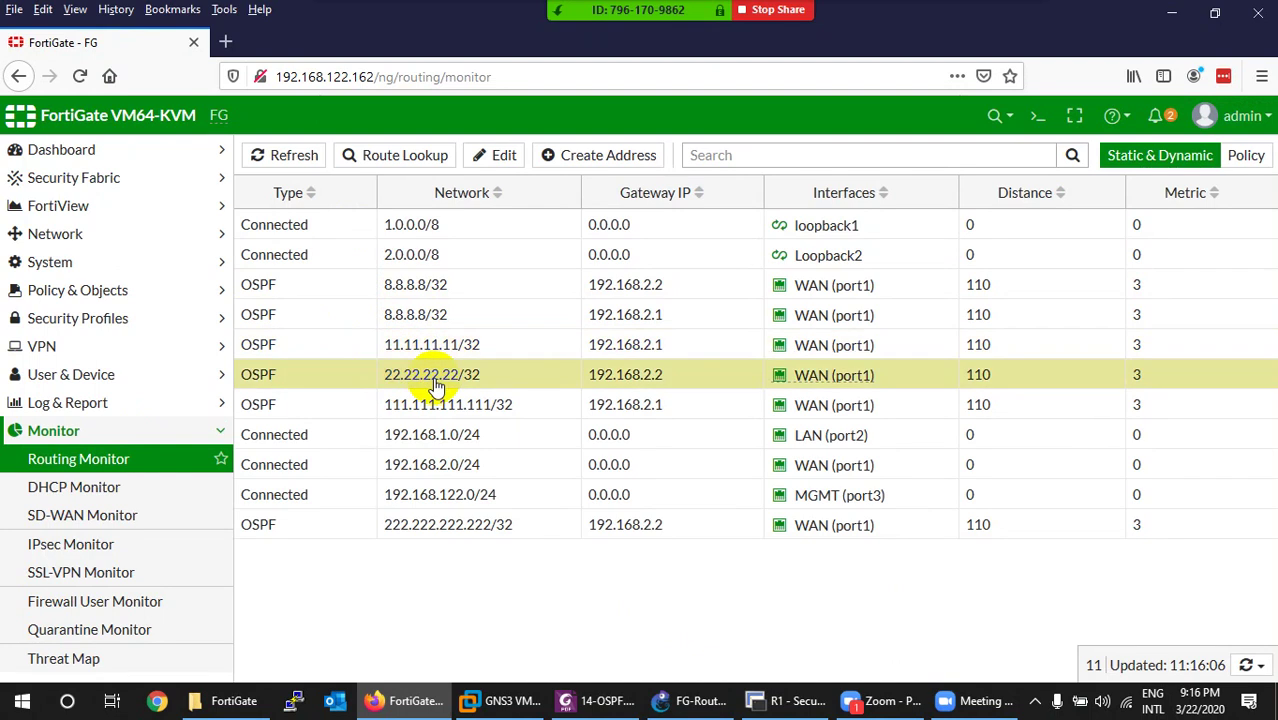
{"action": "left_click", "coordinate": [447, 410]}
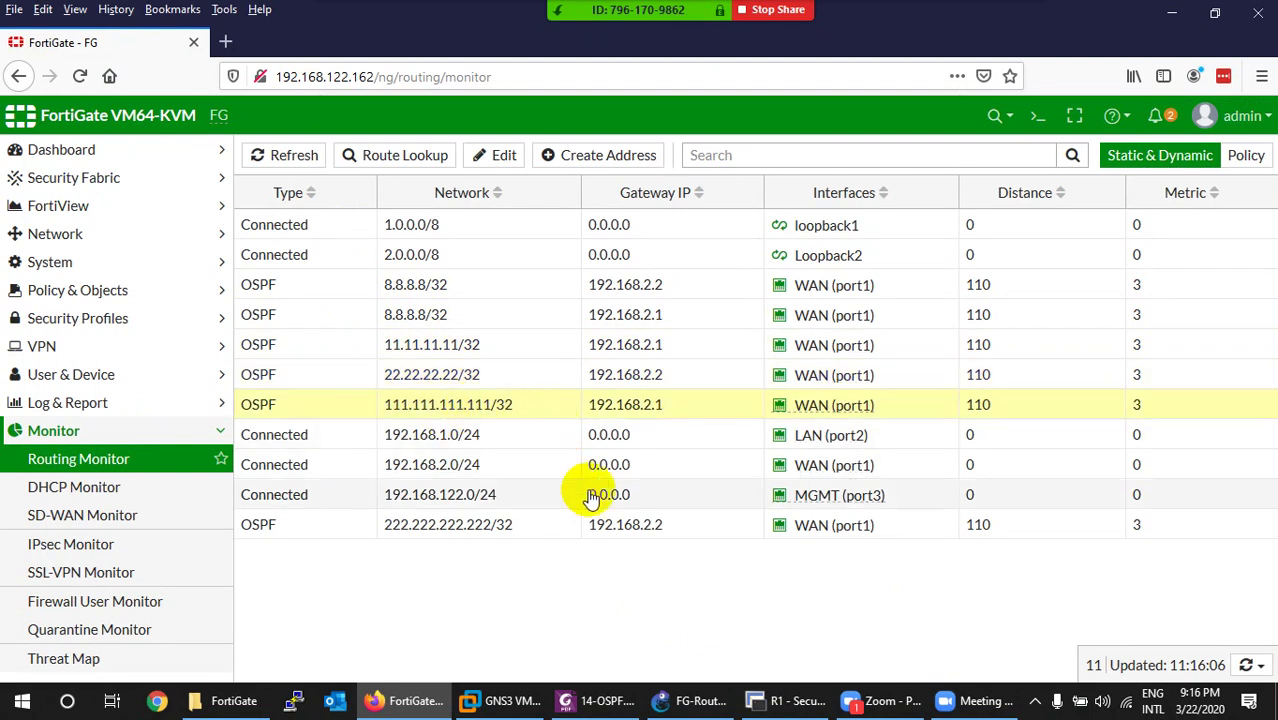
{"action": "left_click", "coordinate": [455, 537]}
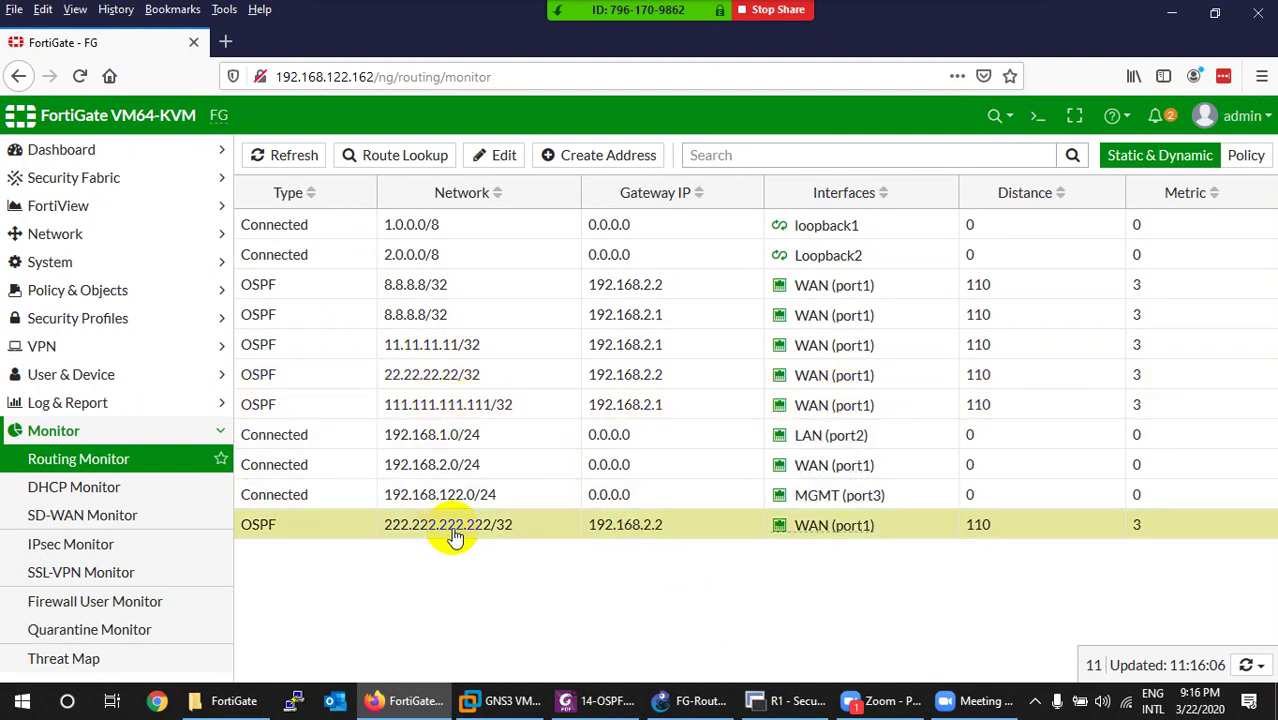
{"action": "left_click", "coordinate": [772, 699]}
Run 'show ip int brief' on R1 and match loopbacks 11.11.11.11 and 111.111.111.111 to their Routing Monitor routes.
{"action": "key", "text": "ctrl+l"}
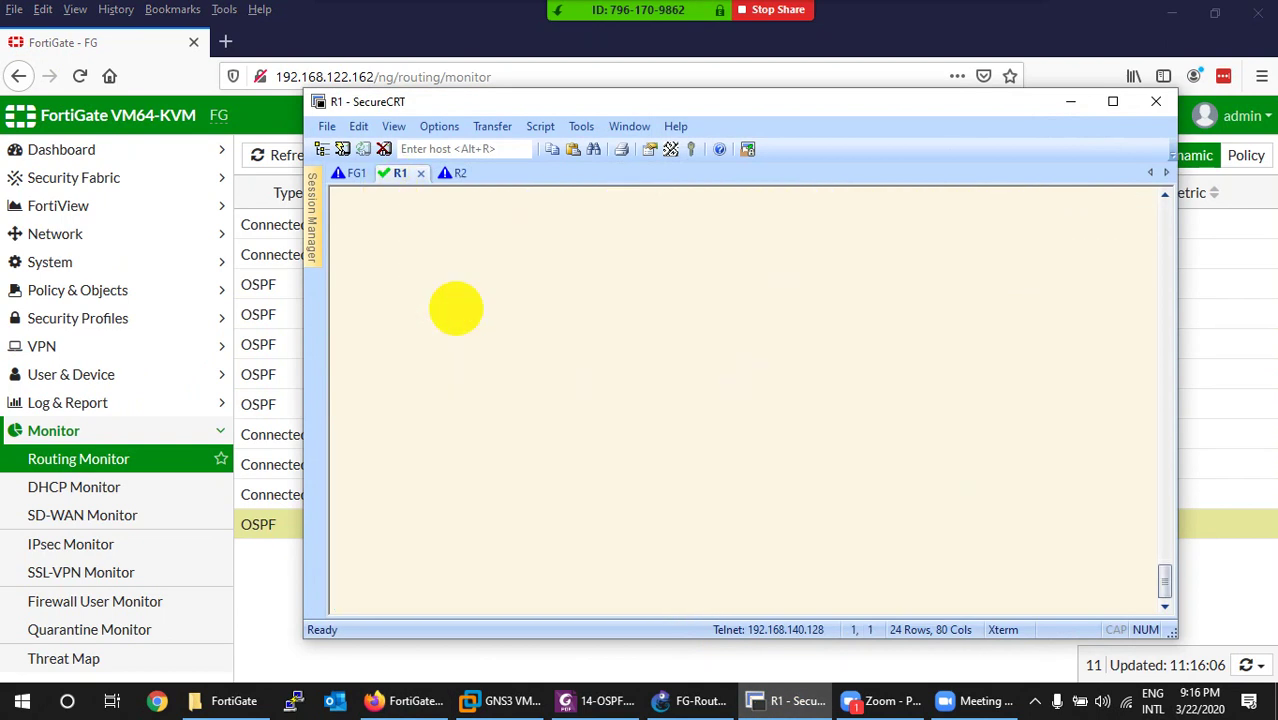
{"action": "key", "text": "Return"}
{"action": "key", "text": "Return"}
{"action": "type", "text": "show ip"}
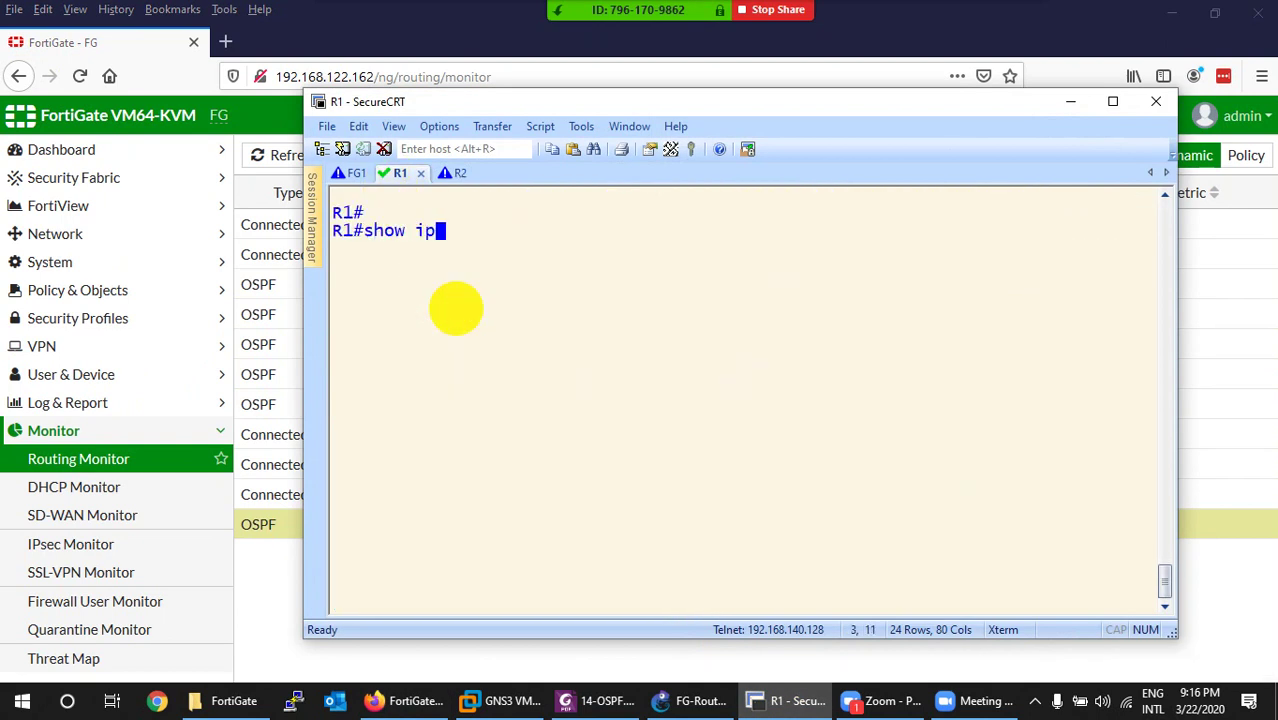
{"action": "type", "text": " int br"}
{"action": "key", "text": "Return"}
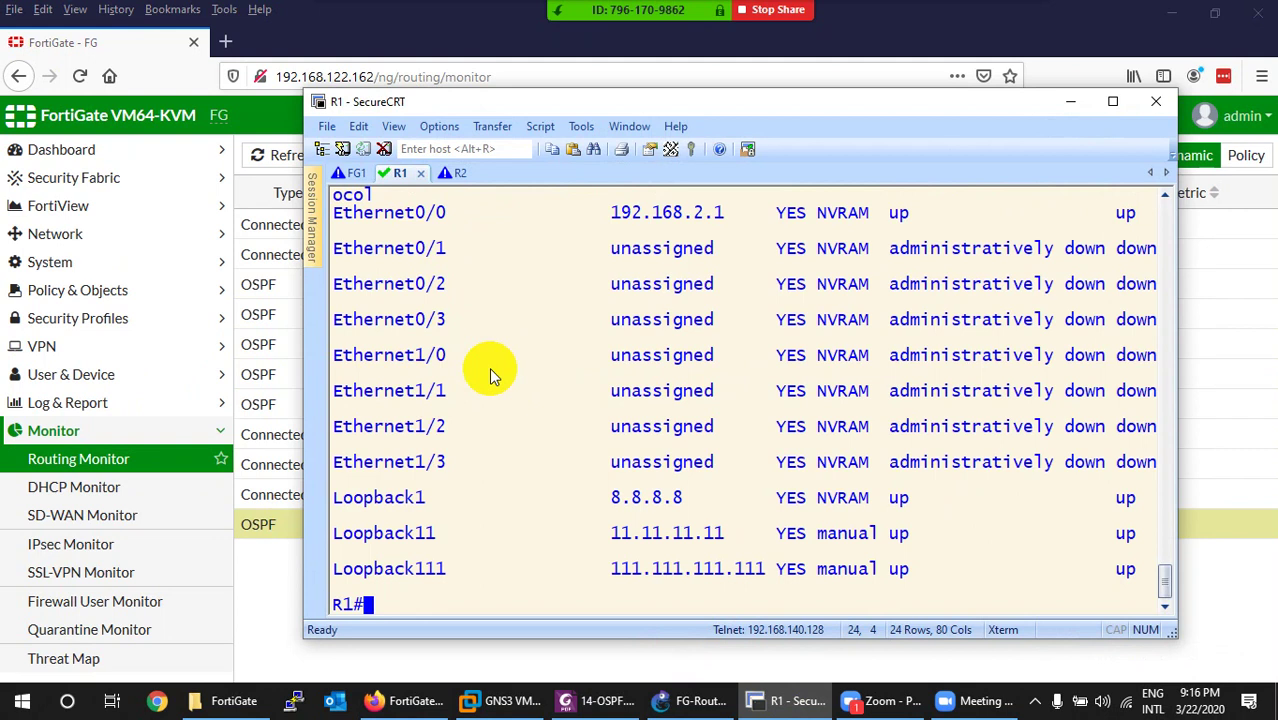
{"action": "left_click_drag", "start_coordinate": [602, 533], "coordinate": [683, 533]}
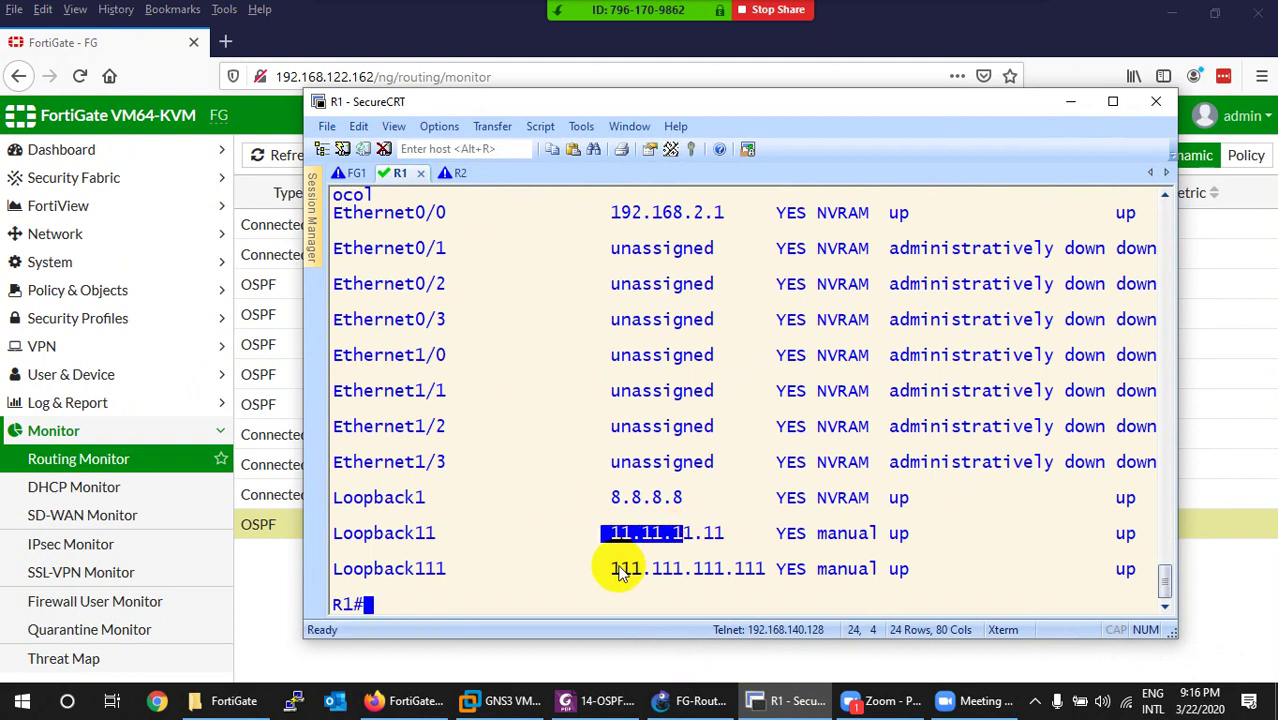
{"action": "left_click_drag", "start_coordinate": [612, 568], "coordinate": [683, 570]}
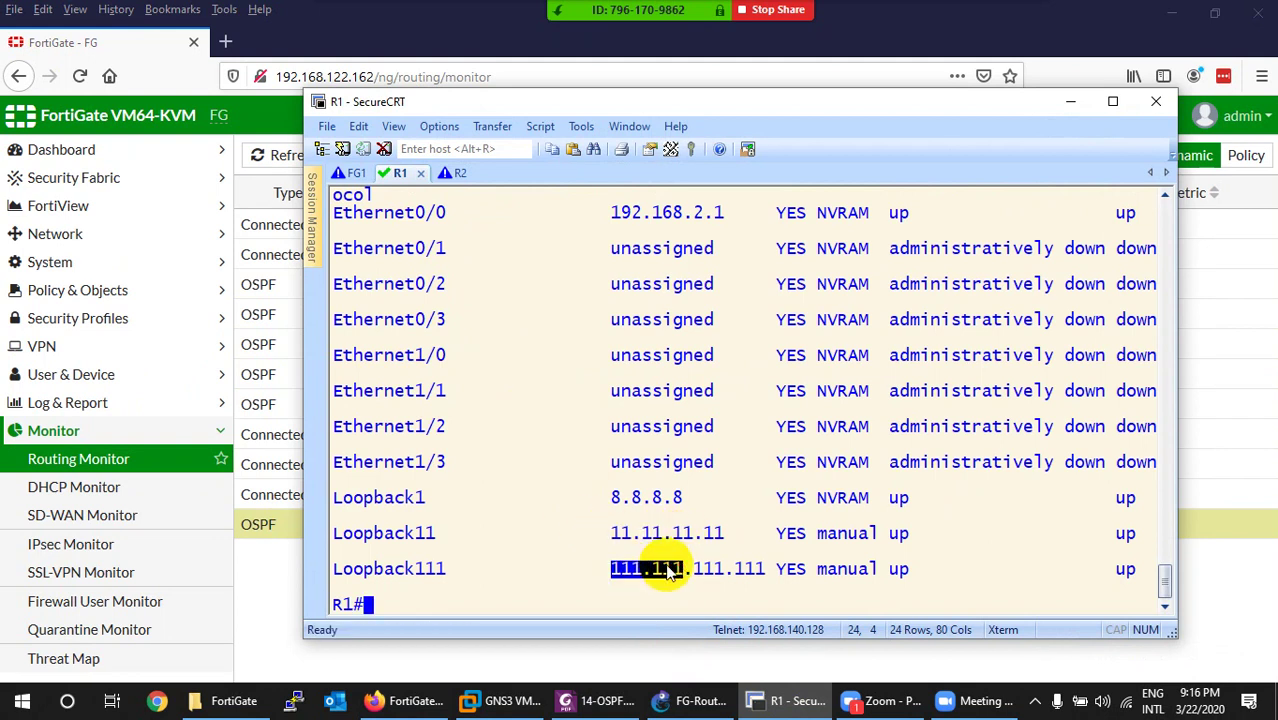
{"action": "left_click_drag", "start_coordinate": [601, 497], "coordinate": [652, 497]}
{"action": "left_click", "coordinate": [787, 703]}
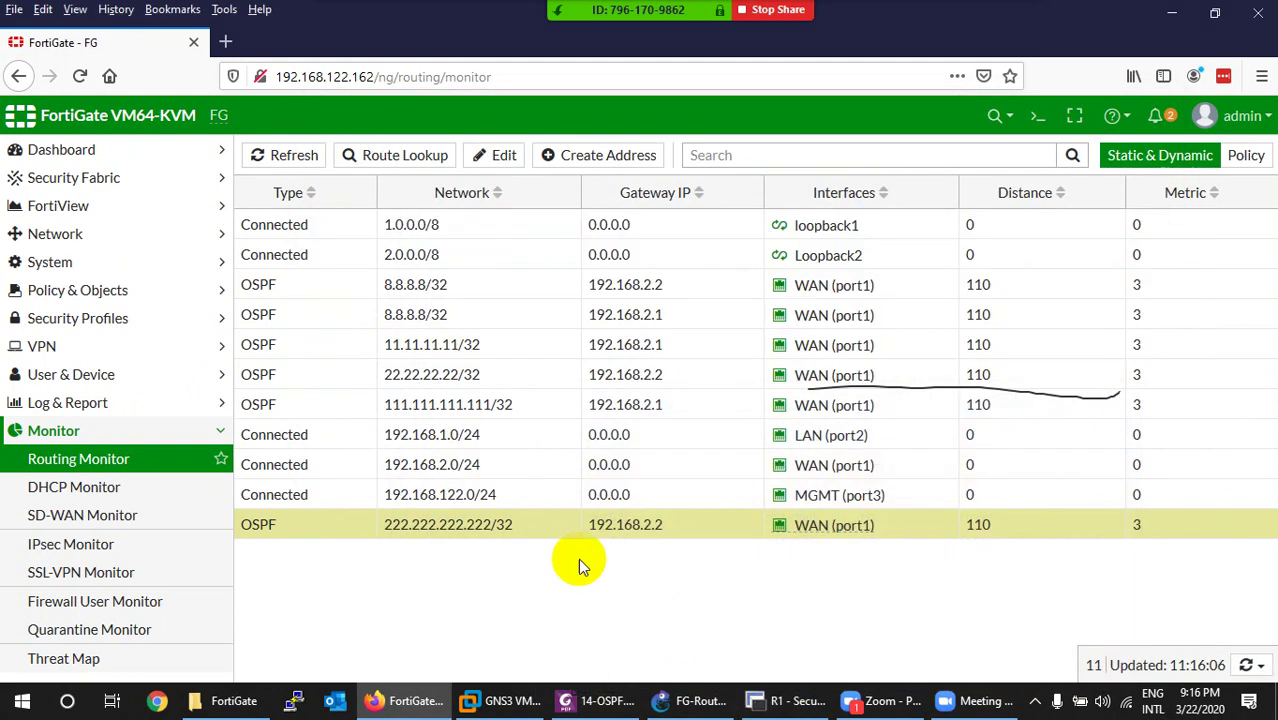
{"action": "left_click", "coordinate": [395, 344]}
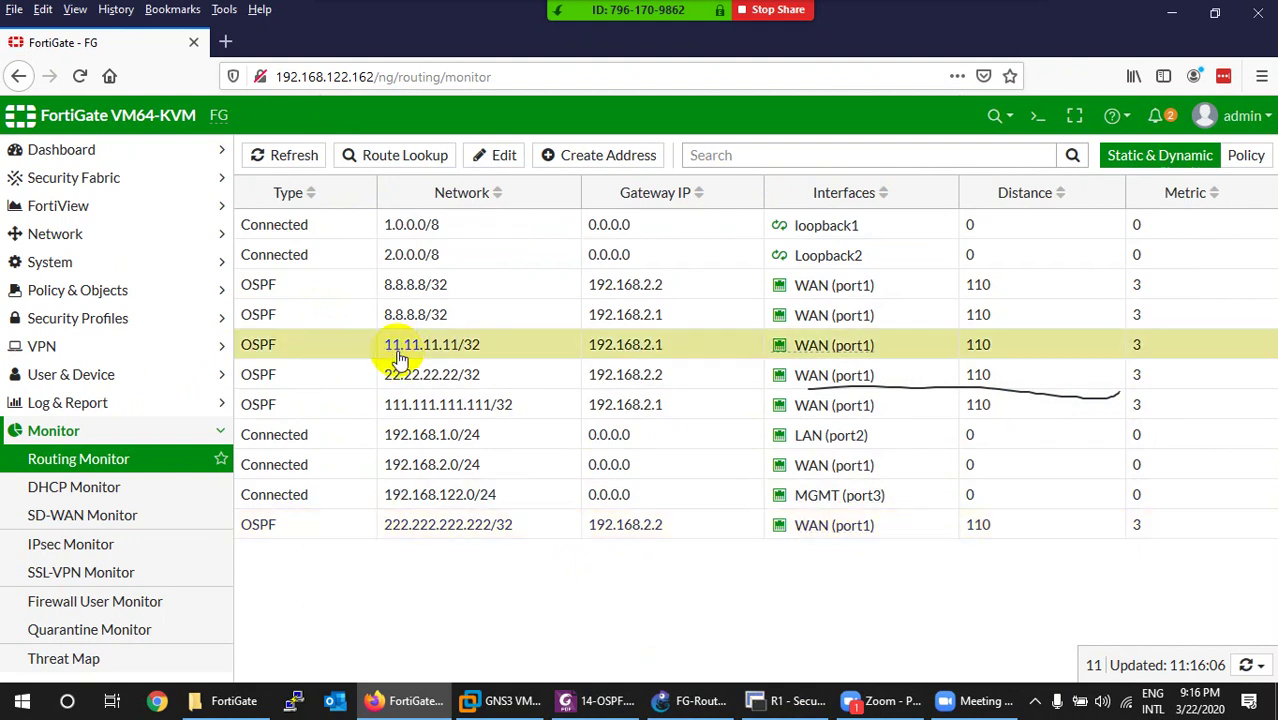
{"action": "left_click", "coordinate": [400, 410]}
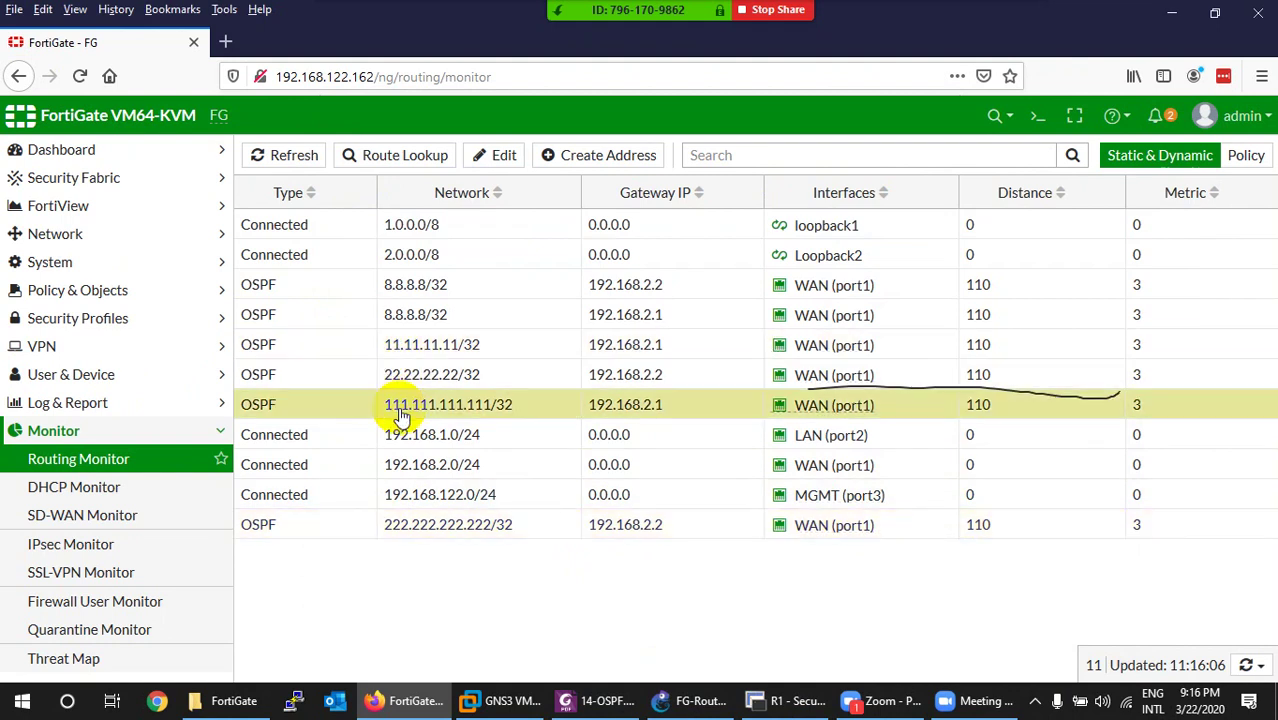
{"action": "left_click", "coordinate": [392, 317]}
Run 'show ip int brief' on R2 and match loopbacks 22.22.22.22 and 222.222.222.222 to their routes.
{"action": "left_click", "coordinate": [775, 703]}
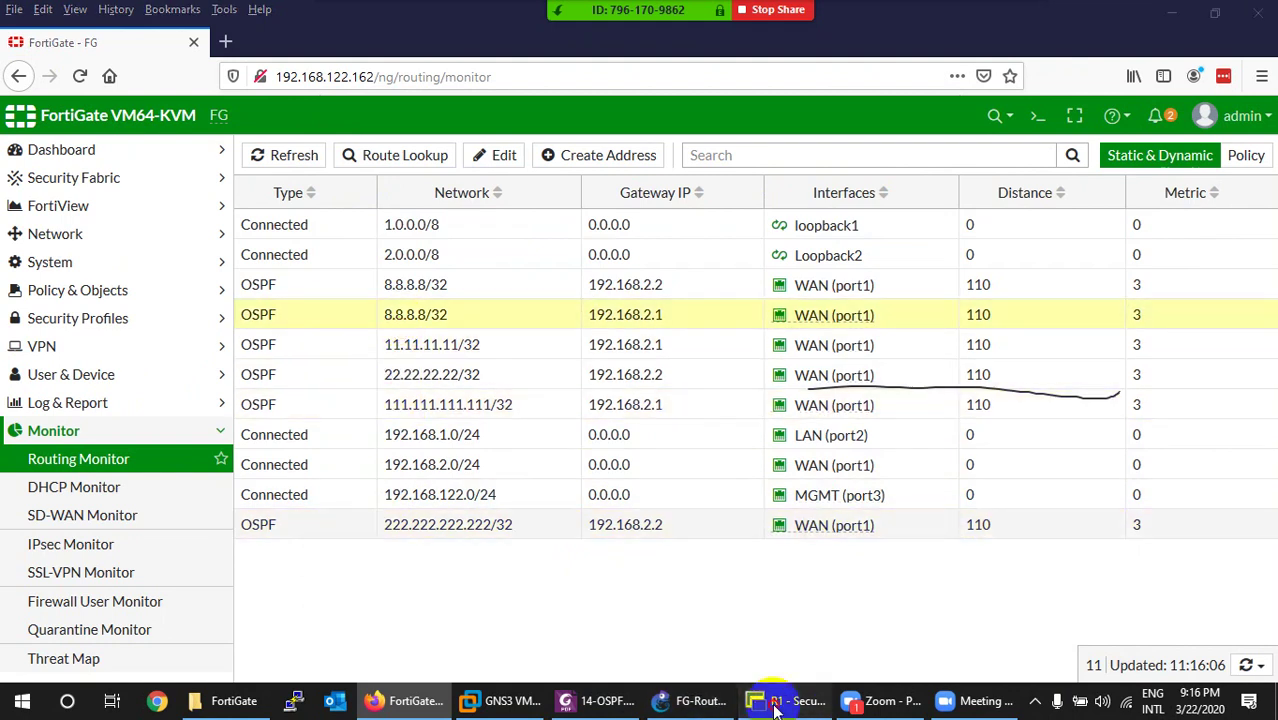
{"action": "left_click", "coordinate": [452, 173]}
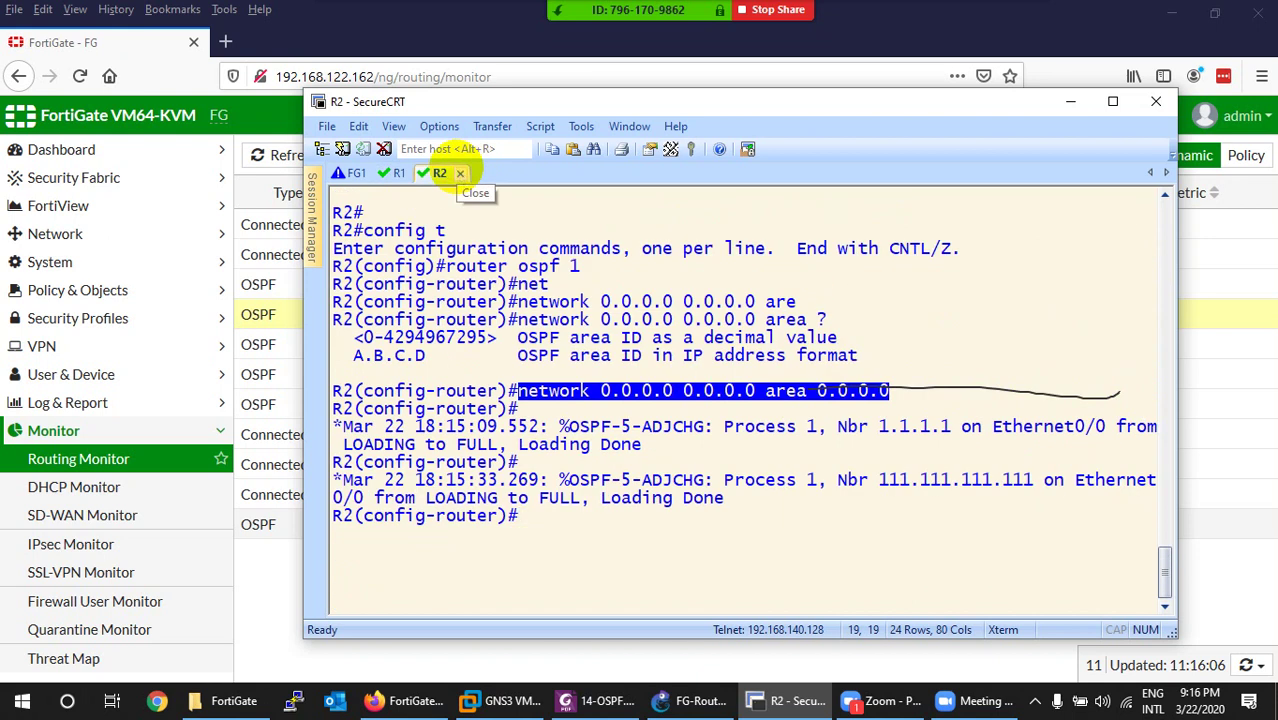
{"action": "key", "text": "ctrl+z"}
{"action": "key", "text": "ctrl+l"}
{"action": "key", "text": "Return"}
{"action": "key", "text": "Return"}
{"action": "type", "text": "show ip"}
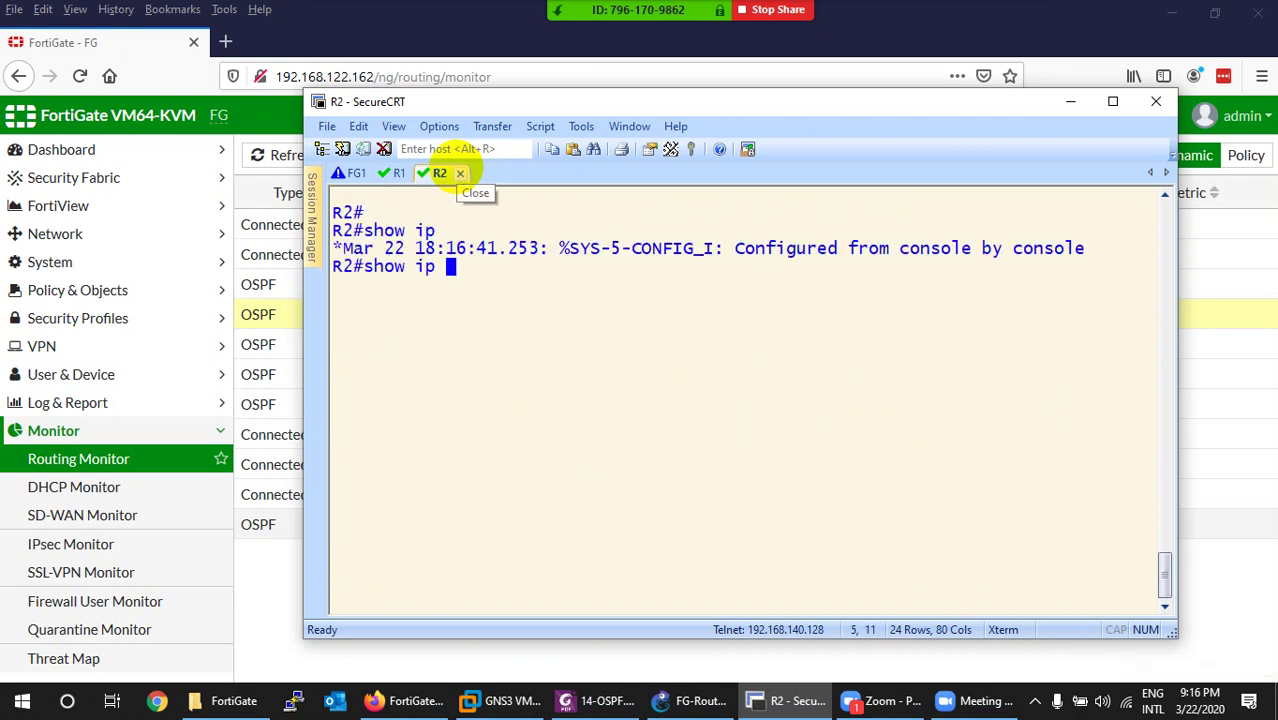
{"action": "type", "text": " int b"}
{"action": "key", "text": "Return"}
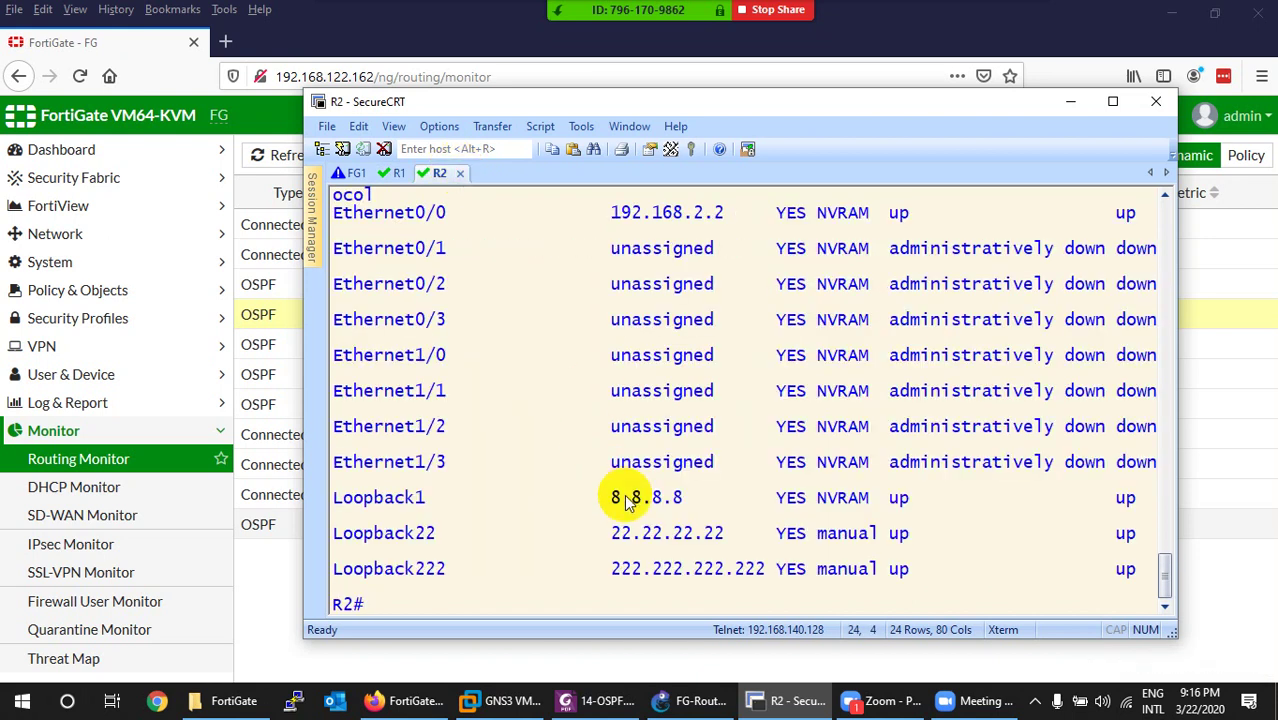
{"action": "left_click_drag", "start_coordinate": [601, 534], "coordinate": [713, 535]}
{"action": "left_click_drag", "start_coordinate": [622, 570], "coordinate": [729, 574]}
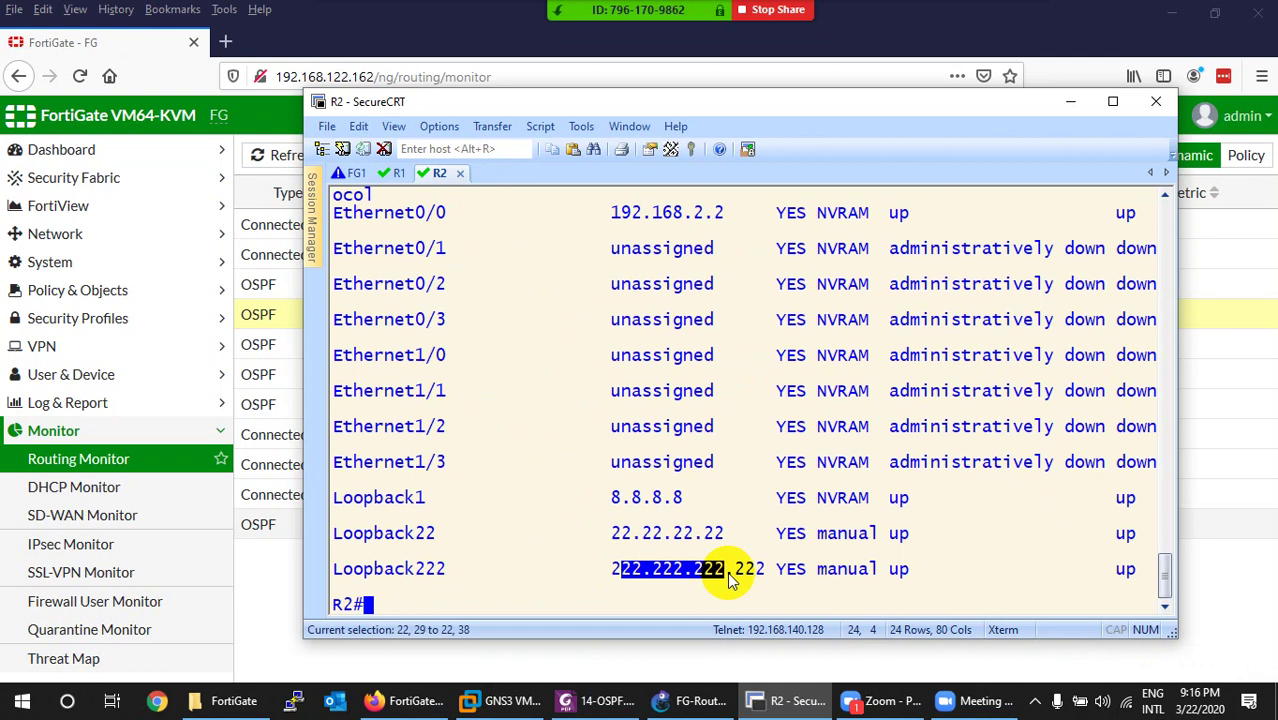
{"action": "left_click", "coordinate": [775, 700]}
{"action": "left_click", "coordinate": [445, 533]}
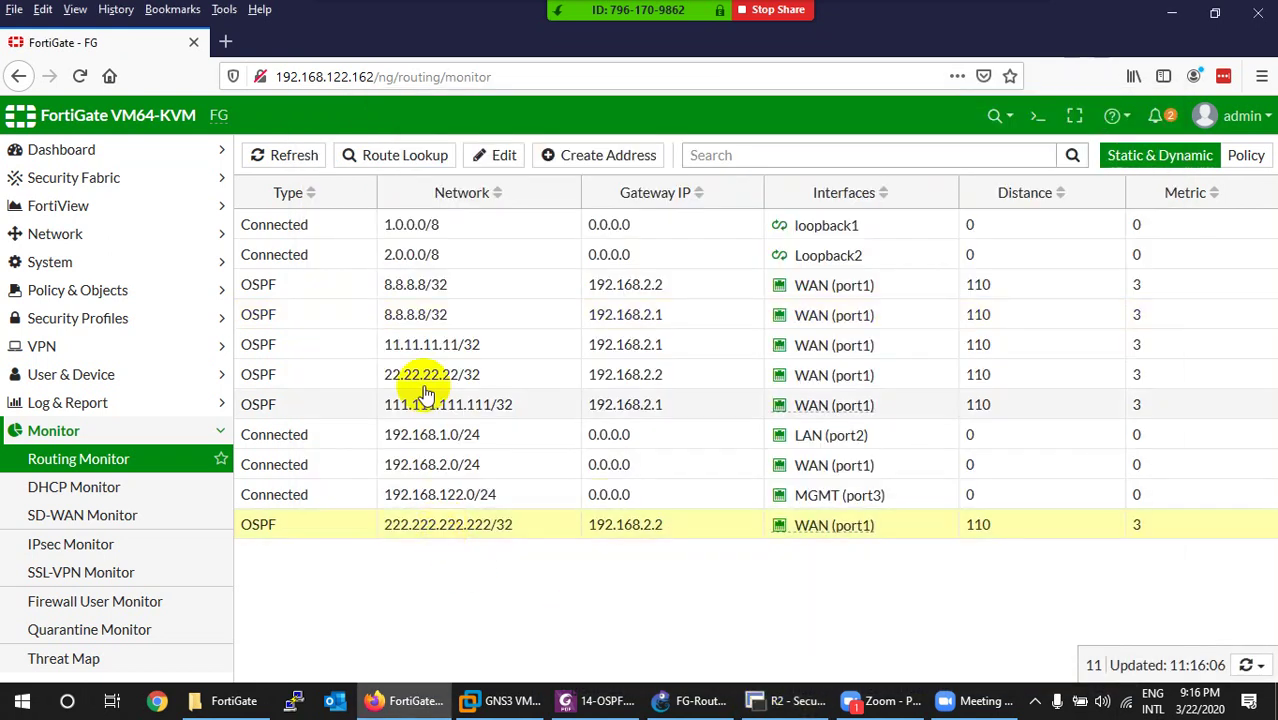
{"action": "left_click", "coordinate": [420, 383]}
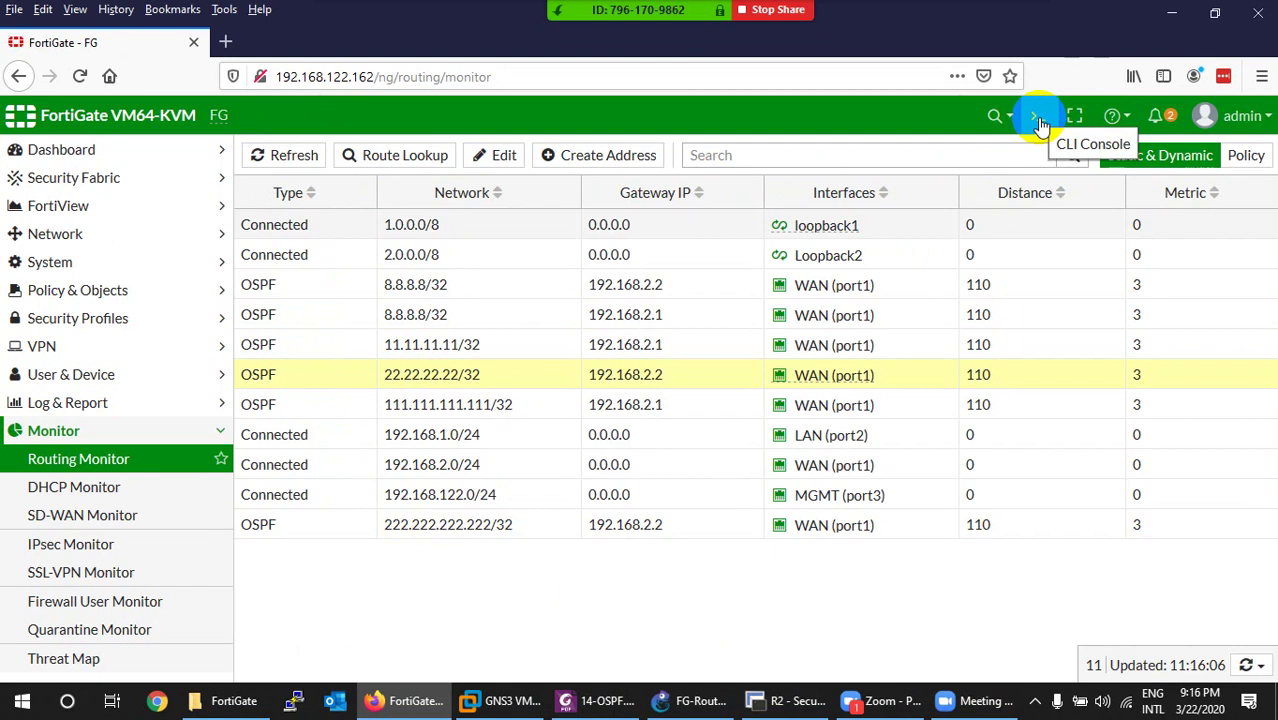
Ping 1.1.1.1 and 2.2.2.2 from R2 successfully, then show FortiGate's Network > Interfaces list.
{"action": "left_click", "coordinate": [768, 706]}
{"action": "key", "text": "ctrl+l"}
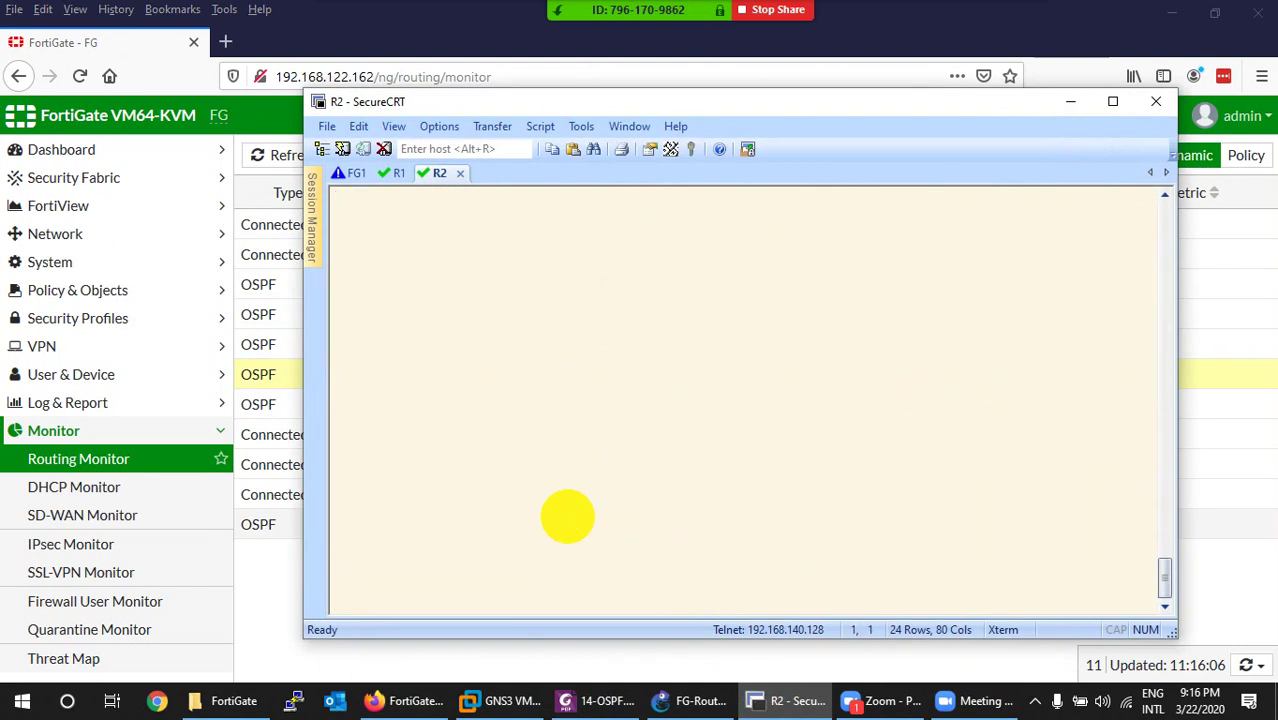
{"action": "key", "text": "Return"}
{"action": "key", "text": "Return"}
{"action": "type", "text": "i"}
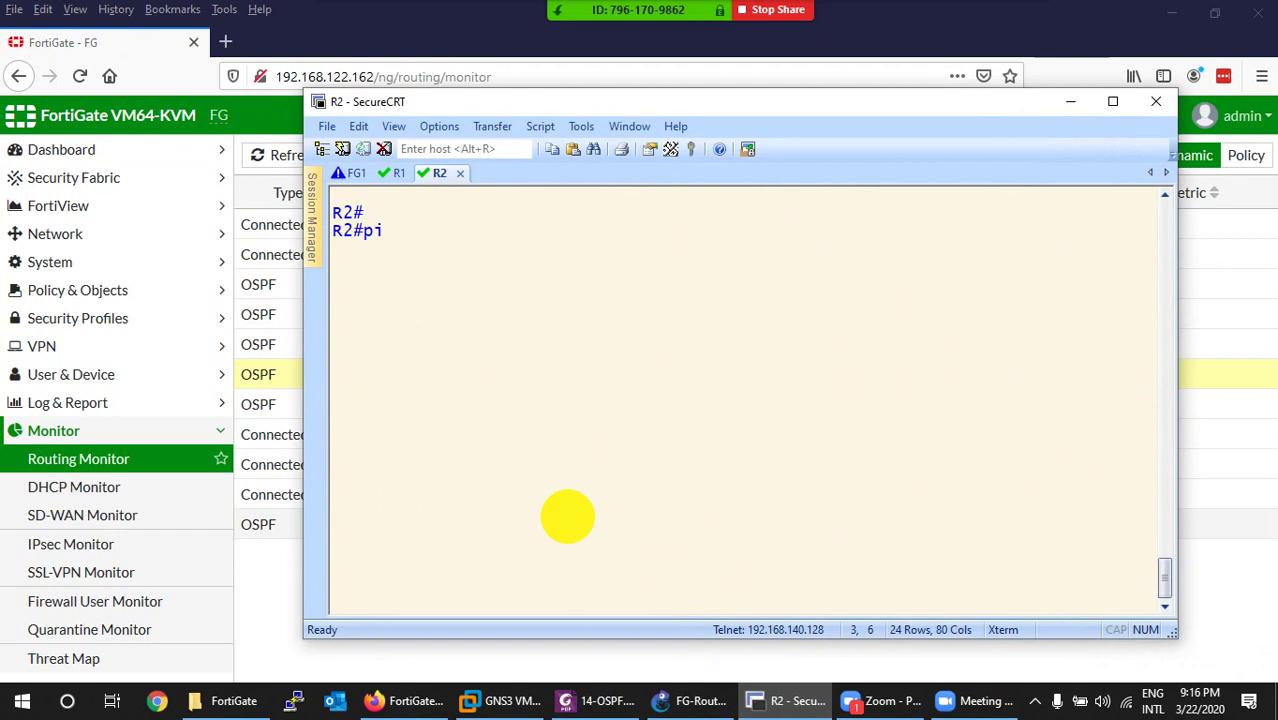
{"action": "type", "text": "ng 1.1.1.1"}
{"action": "key", "text": "Return"}
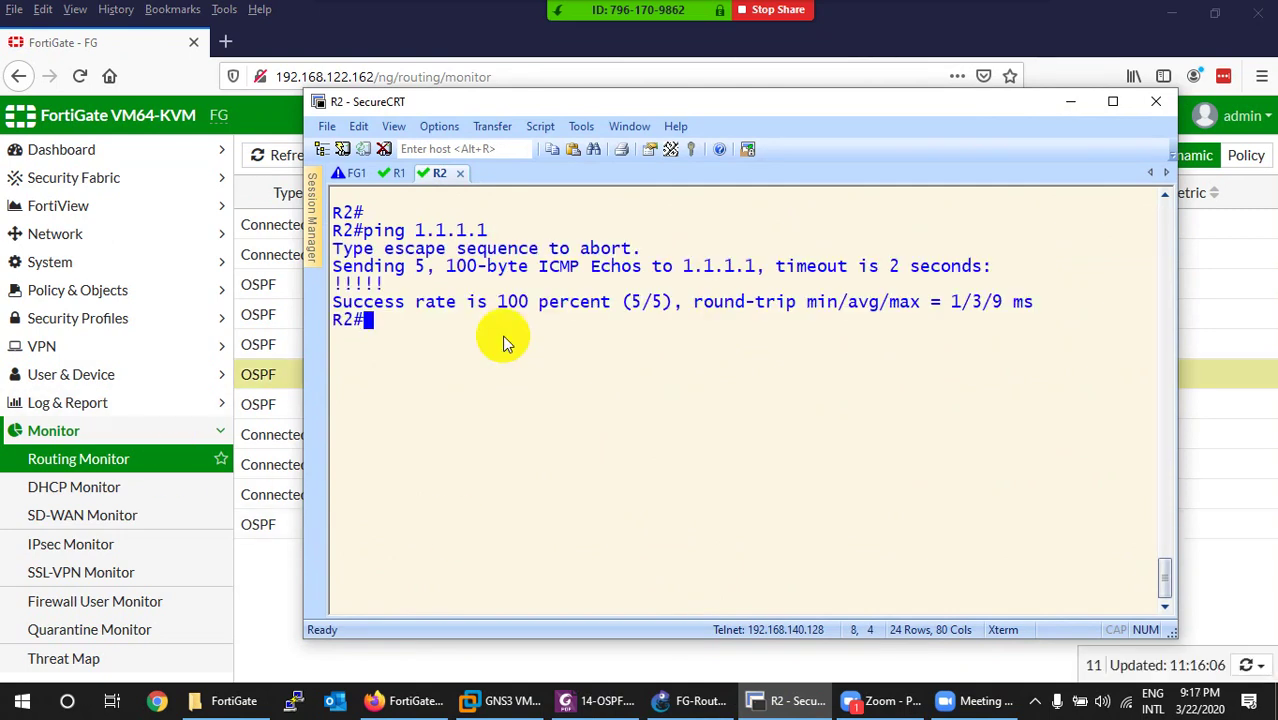
{"action": "key", "text": "Up"}
{"action": "key", "text": "BackSpace"}
{"action": "key", "text": "BackSpace"}
{"action": "key", "text": "BackSpace"}
{"action": "key", "text": "BackSpace"}
{"action": "key", "text": "BackSpace"}
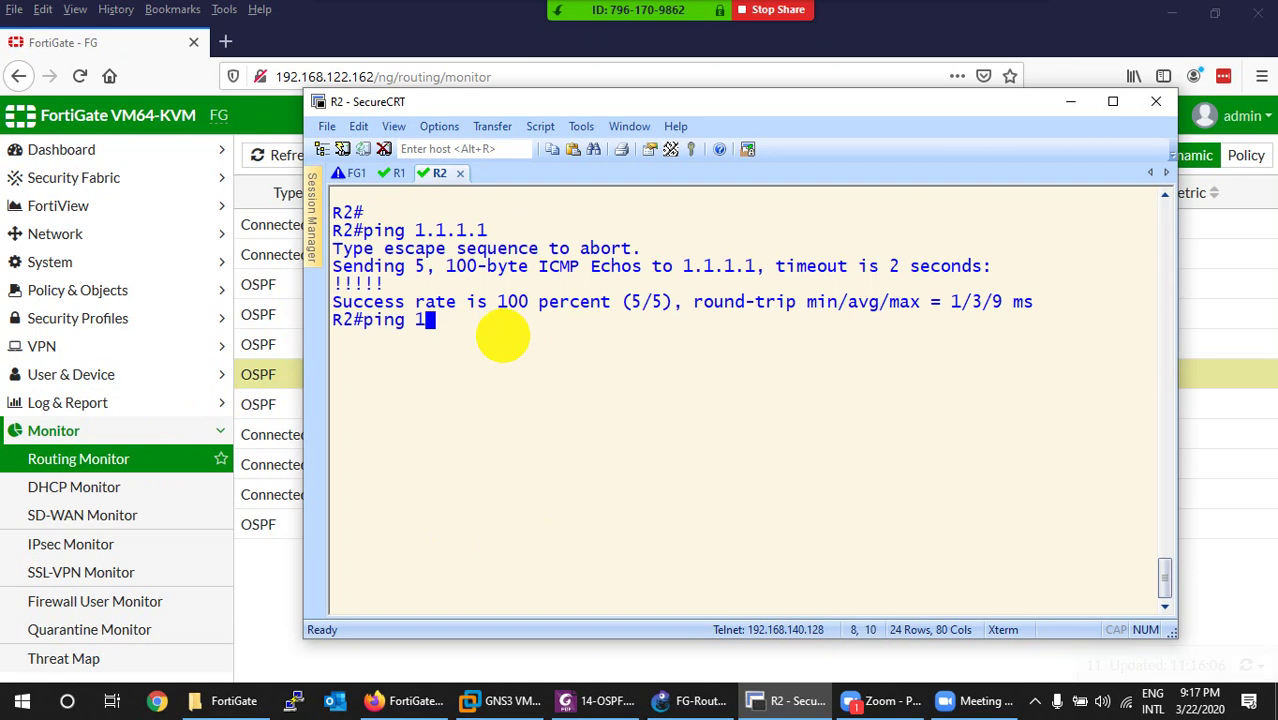
{"action": "type", "text": "2.2.2.2"}
{"action": "key", "text": "Return"}
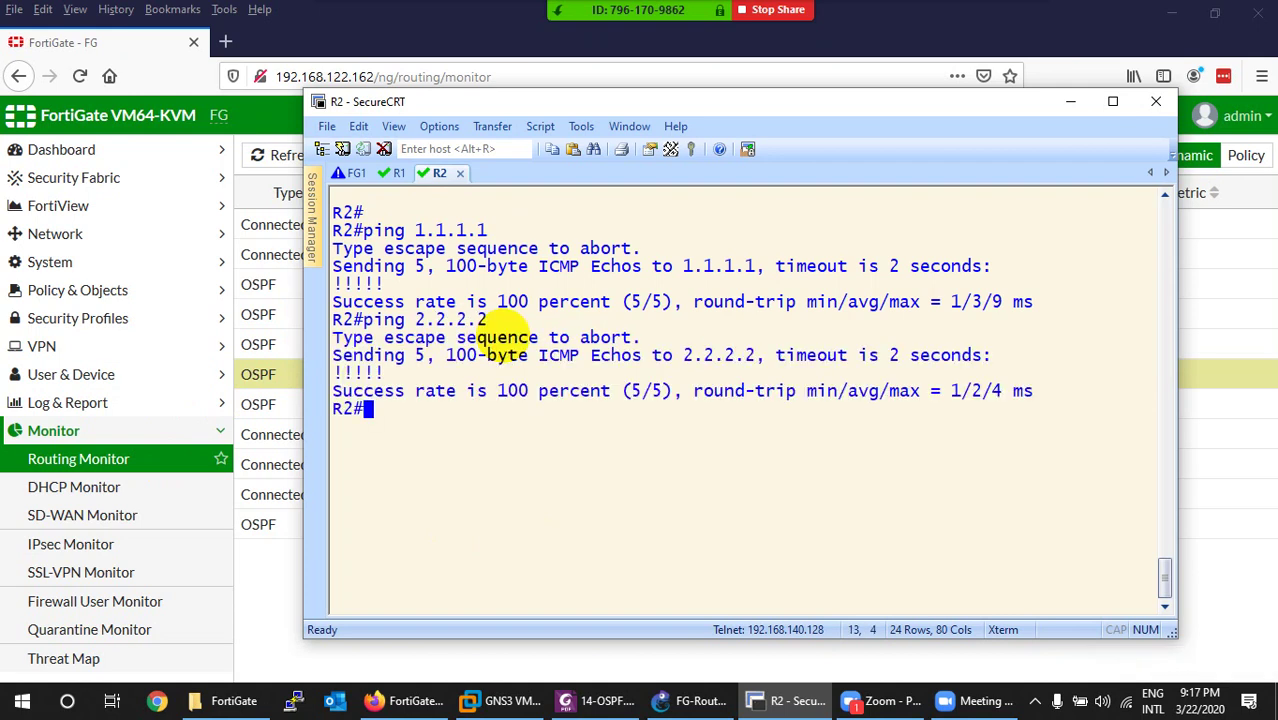
{"action": "left_click", "coordinate": [62, 236]}
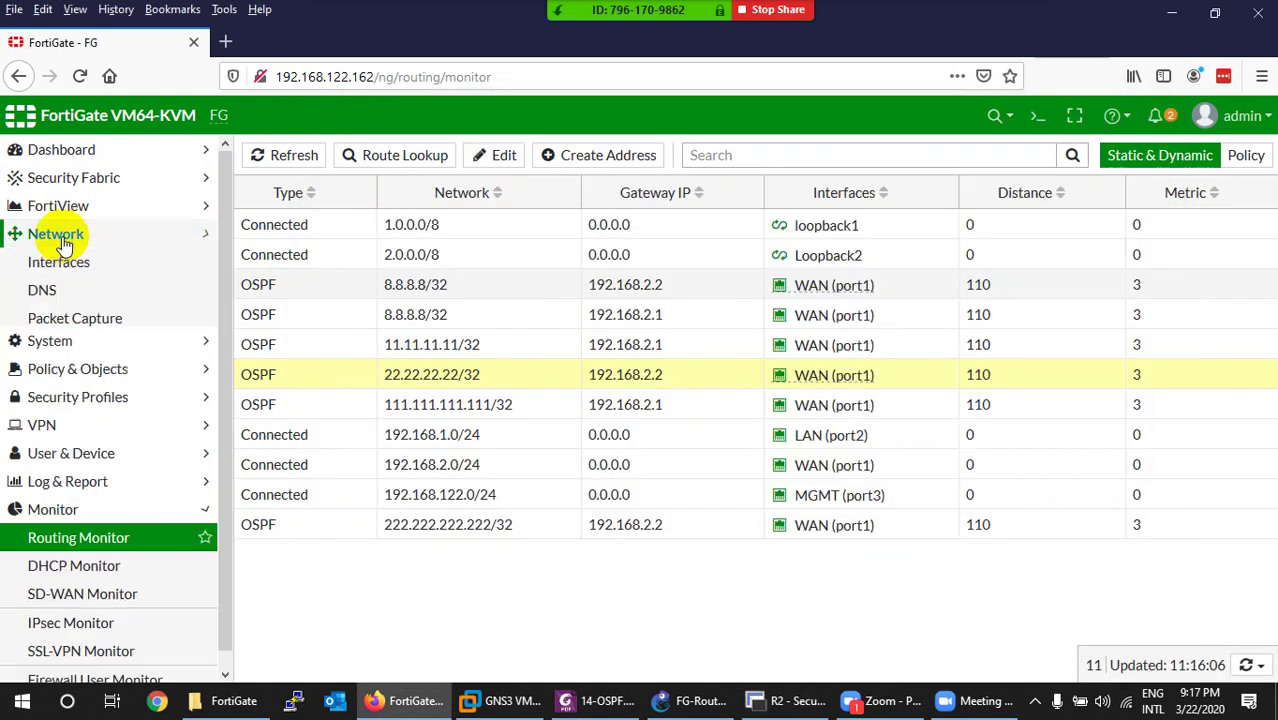
{"action": "left_click", "coordinate": [60, 261]}
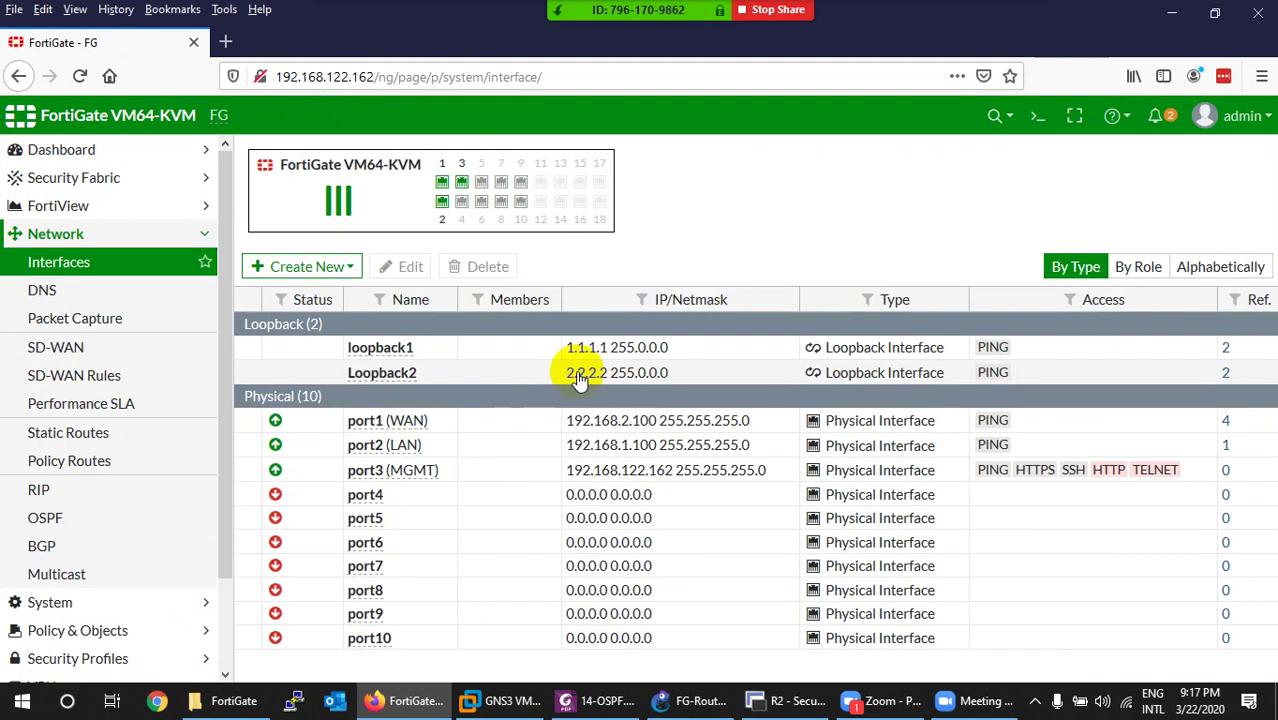
Ping 22.22.22.22 from the FortiGate CLI console, then look up R2's 222.222.222.222 loopback address.
{"action": "left_click", "coordinate": [1038, 116]}
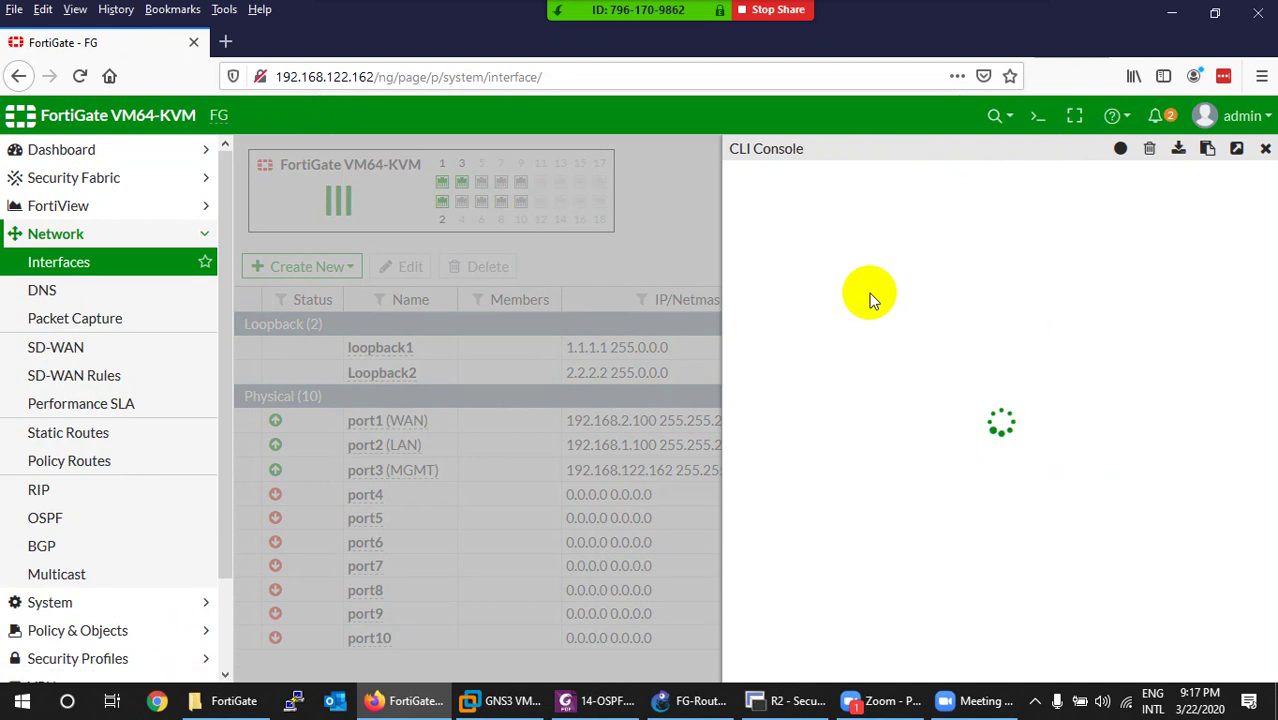
{"action": "type", "text": "execute ping 22.22.22.22"}
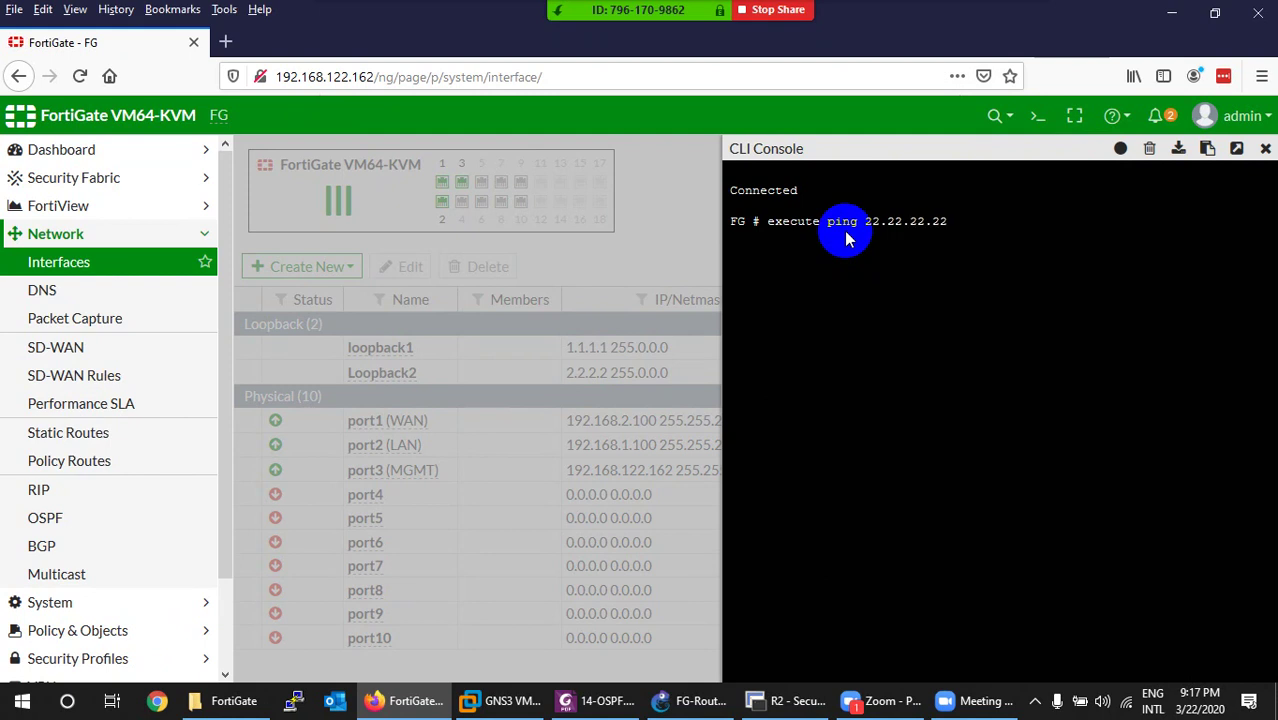
{"action": "key", "text": "Return"}
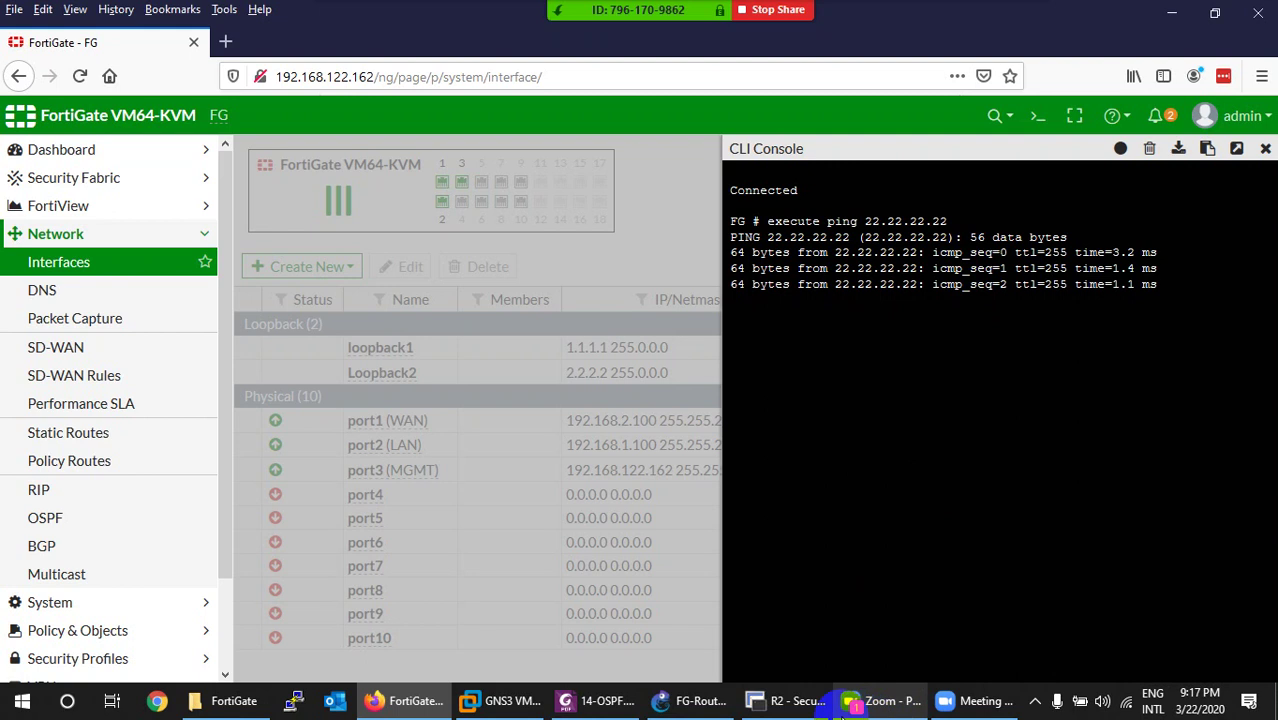
{"action": "left_click", "coordinate": [785, 701]}
{"action": "type", "text": "shw"}
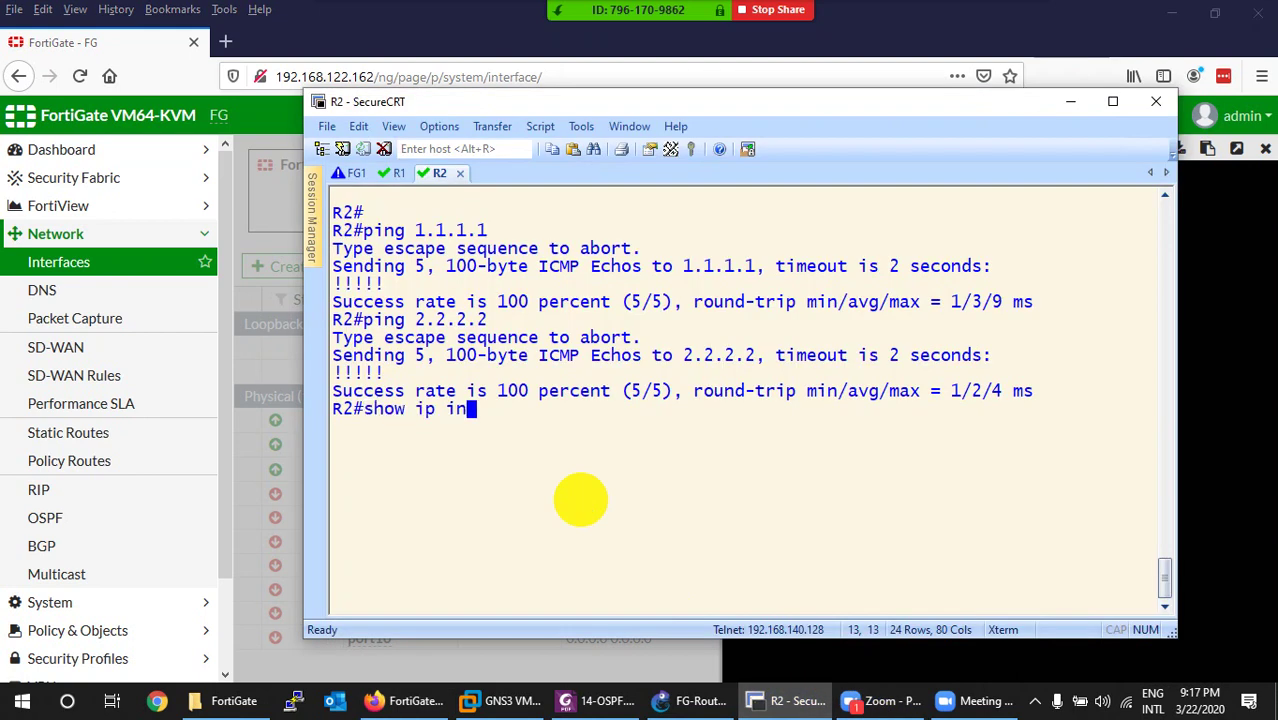
{"action": "type", "text": " ip int b"}
{"action": "key", "text": "Return"}
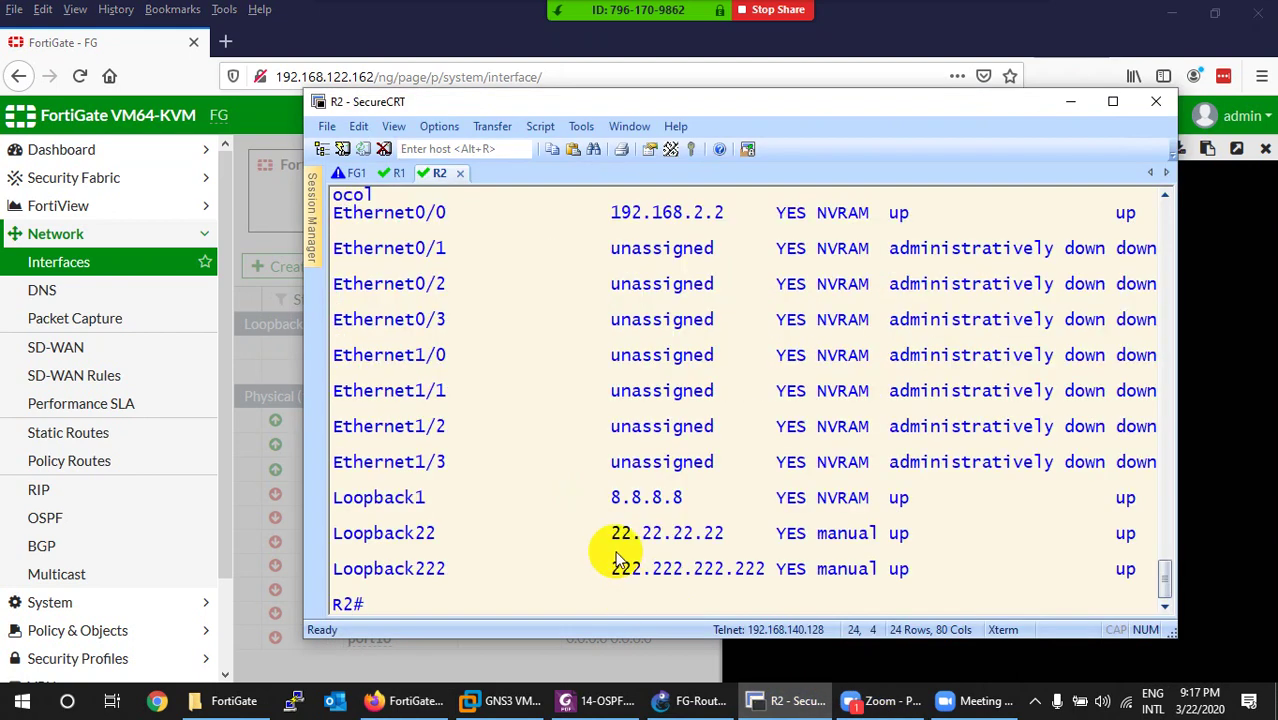
{"action": "left_click_drag", "start_coordinate": [612, 578], "coordinate": [765, 568]}
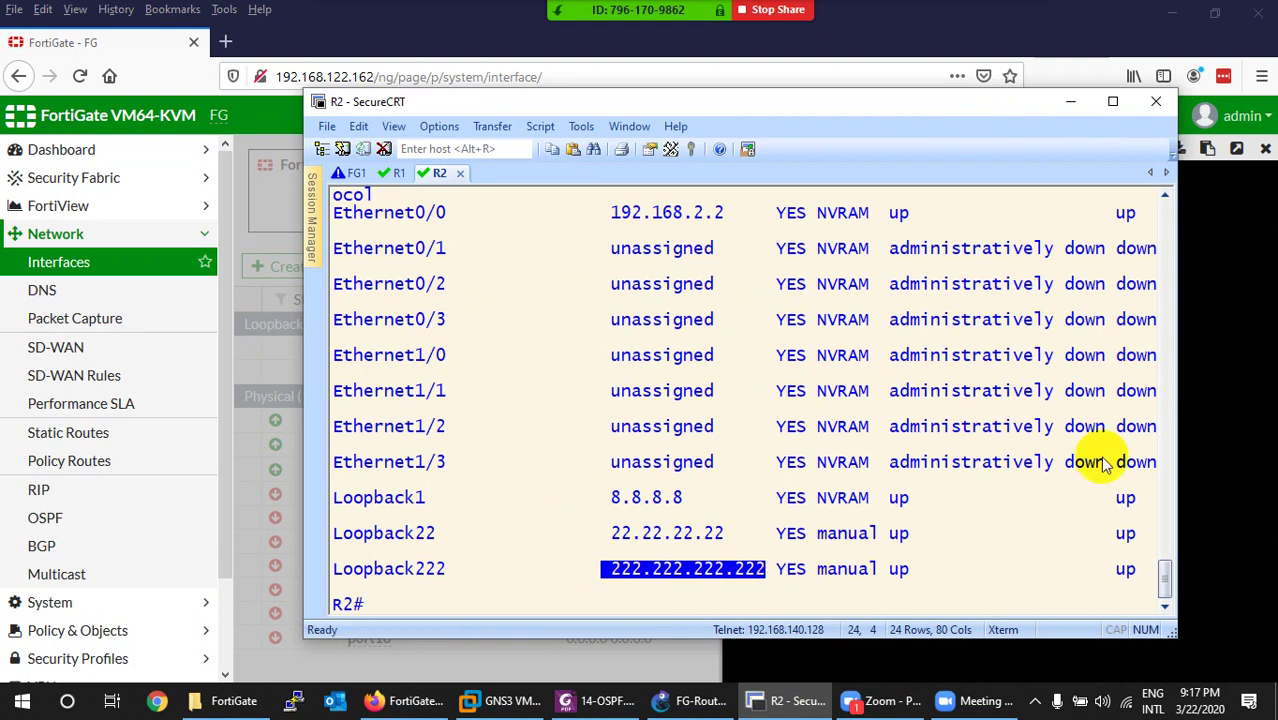
Ping 222.222.222.222 from the console, correcting the address, then stop the ping and close the console.
{"action": "left_click", "coordinate": [1201, 372]}
{"action": "type", "text": "ex"}
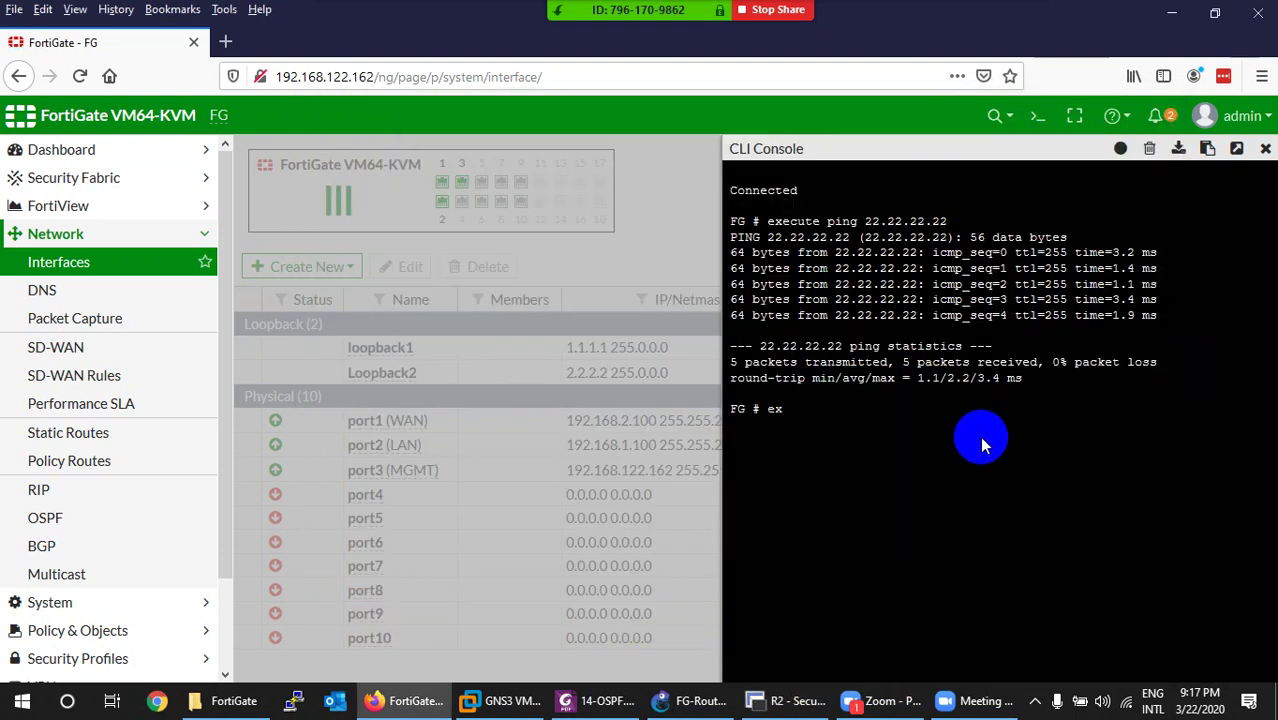
{"action": "type", "text": "ecute ping 222.222.222.2222"}
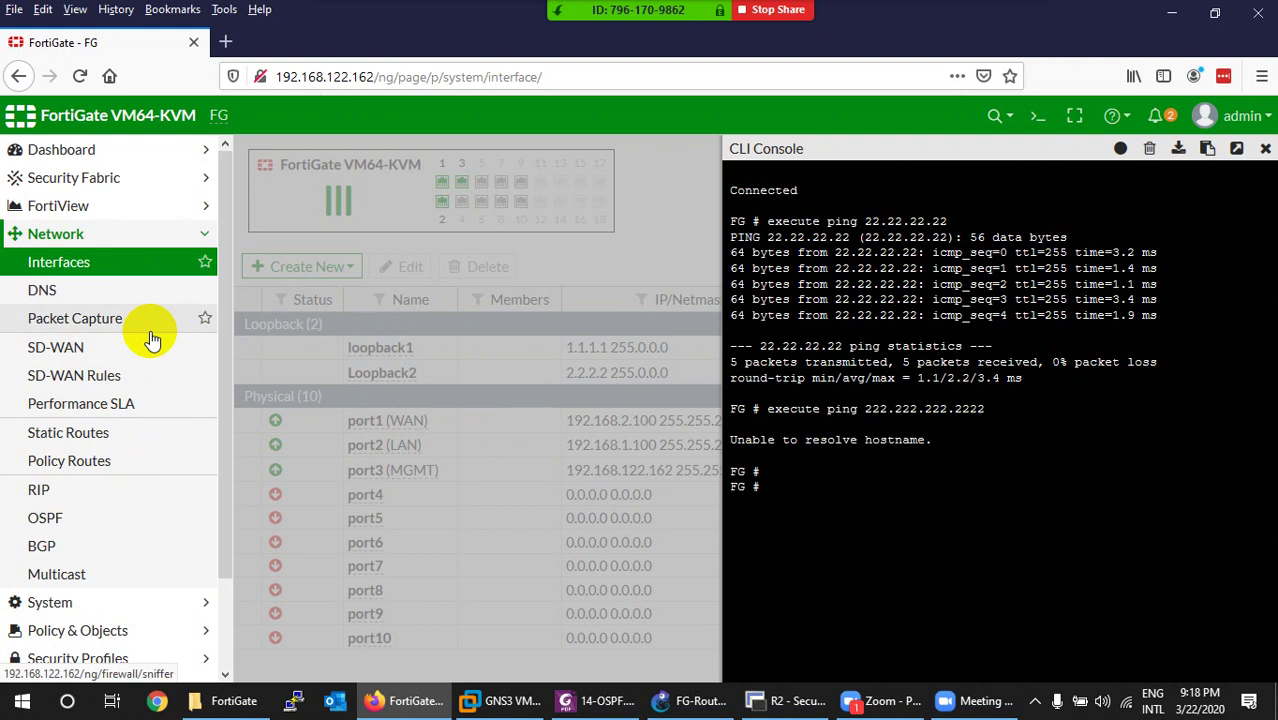
{"action": "left_click", "coordinate": [880, 507]}
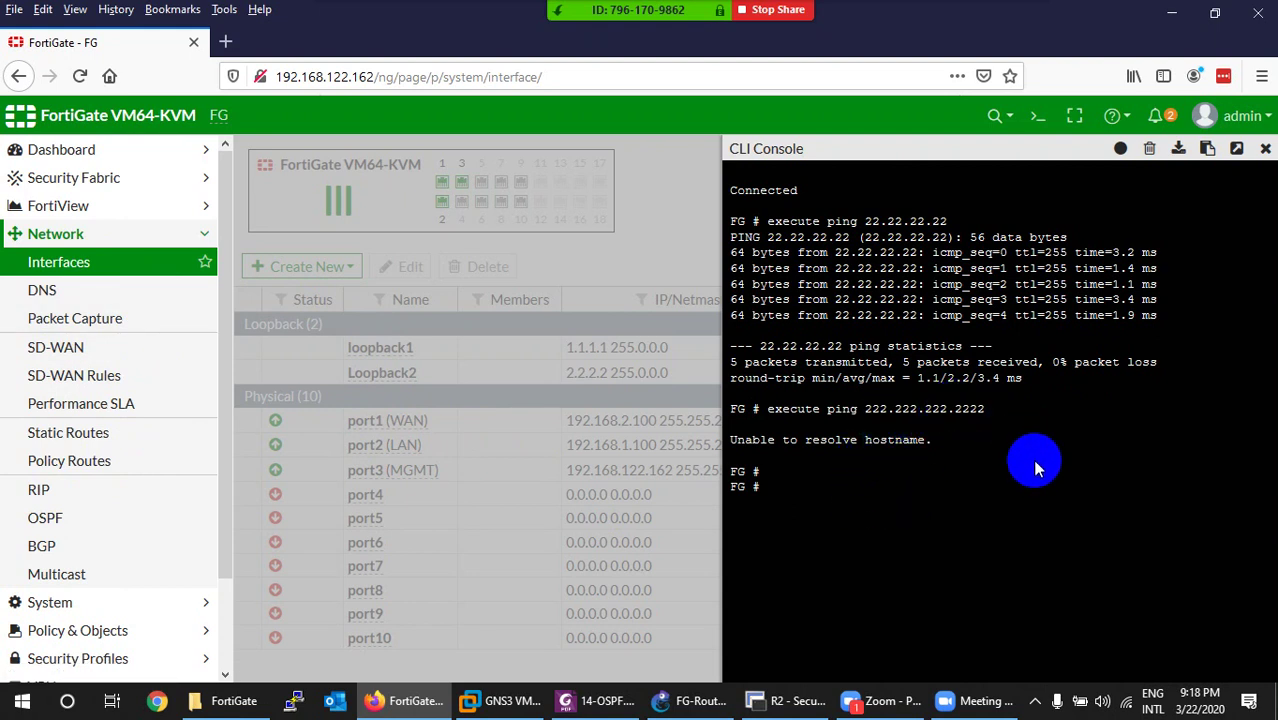
{"action": "key", "text": "Up"}
{"action": "key", "text": "BackSpace"}
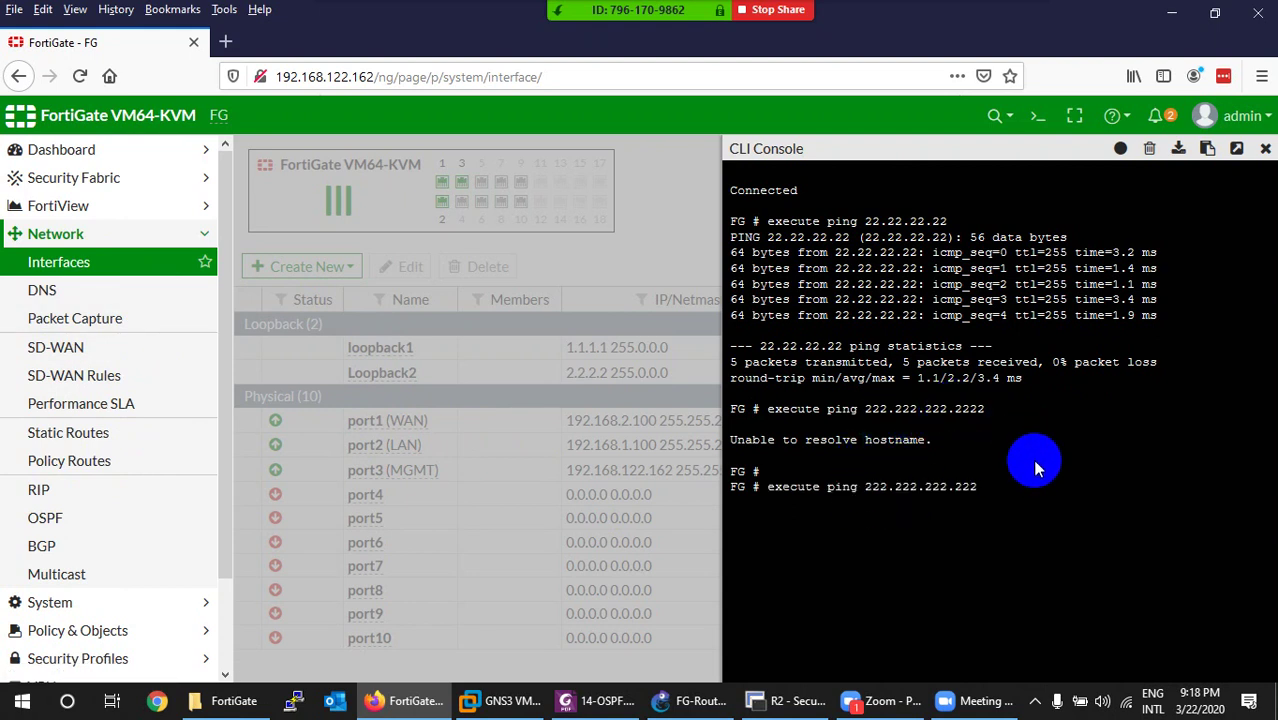
{"action": "key", "text": "Return"}
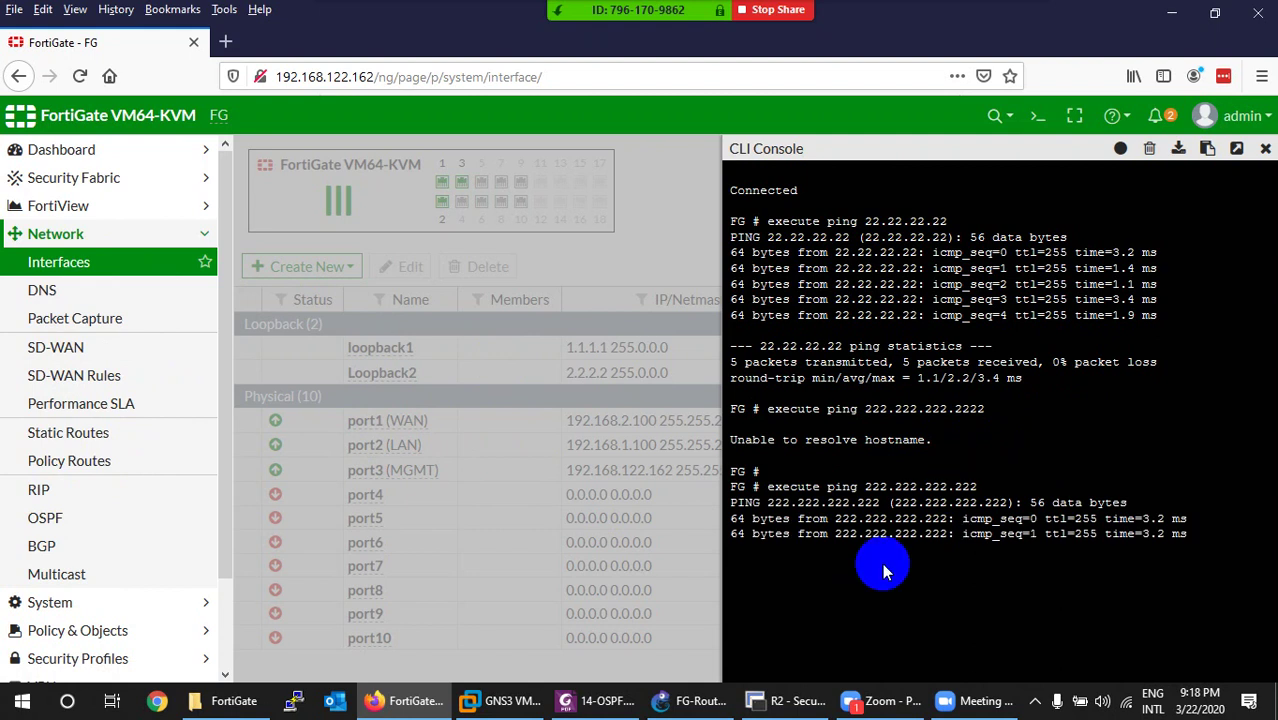
{"action": "key", "text": "ctrl+c"}
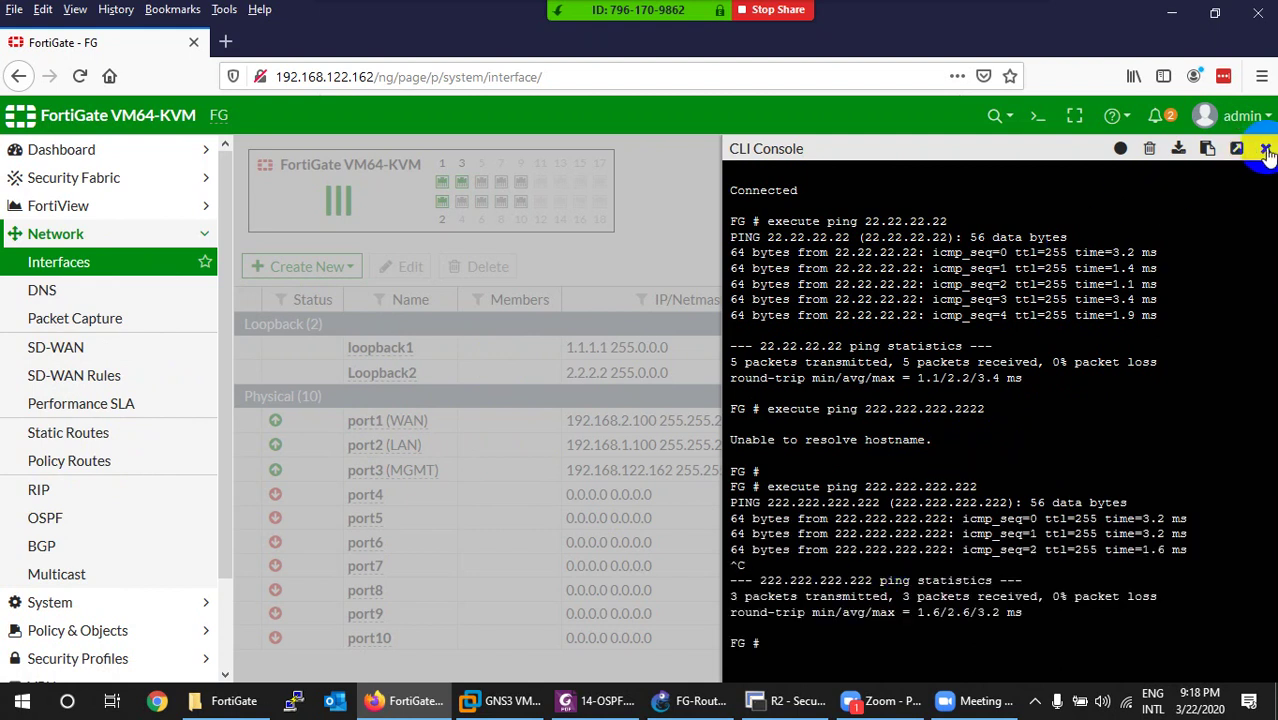
{"action": "left_click", "coordinate": [1265, 148]}
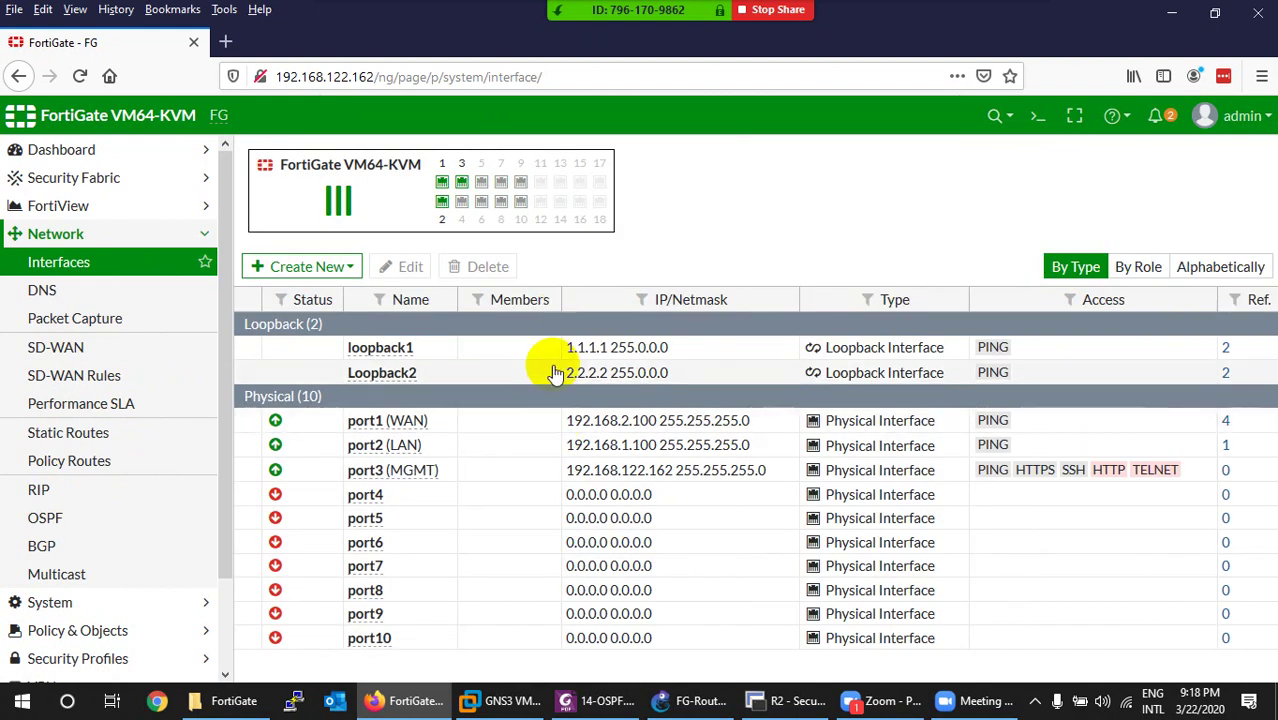
Check the empty FortiView Sources page, then bring the 14-OSPF.pdf topology diagram back into view.
{"action": "left_click", "coordinate": [30, 207]}
{"action": "left_click", "coordinate": [45, 235]}
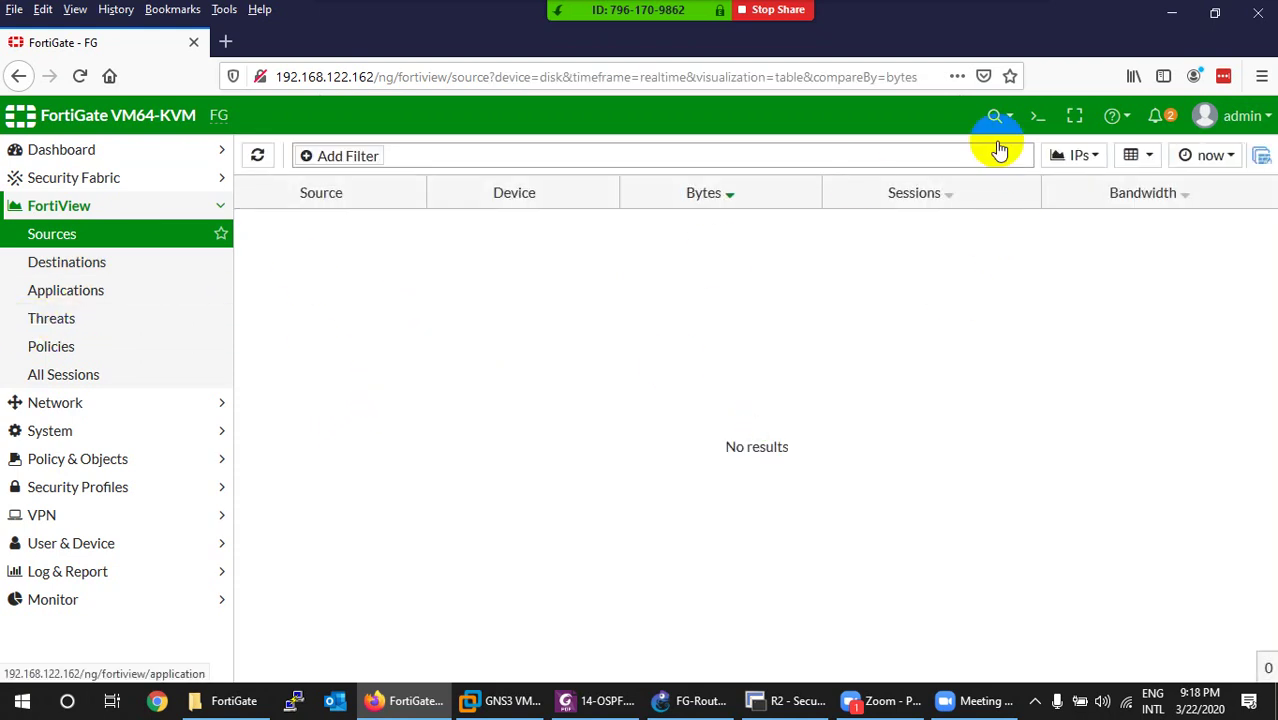
{"action": "left_click", "coordinate": [1171, 13]}
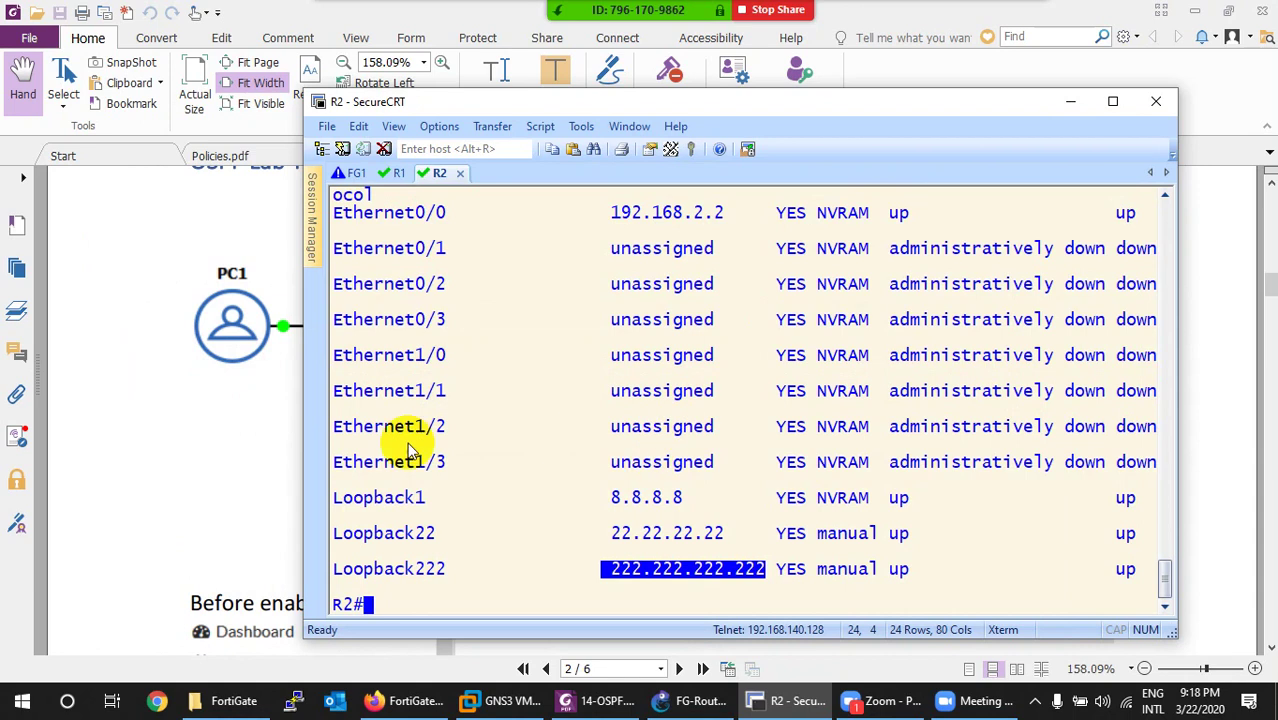
{"action": "left_click", "coordinate": [242, 436]}
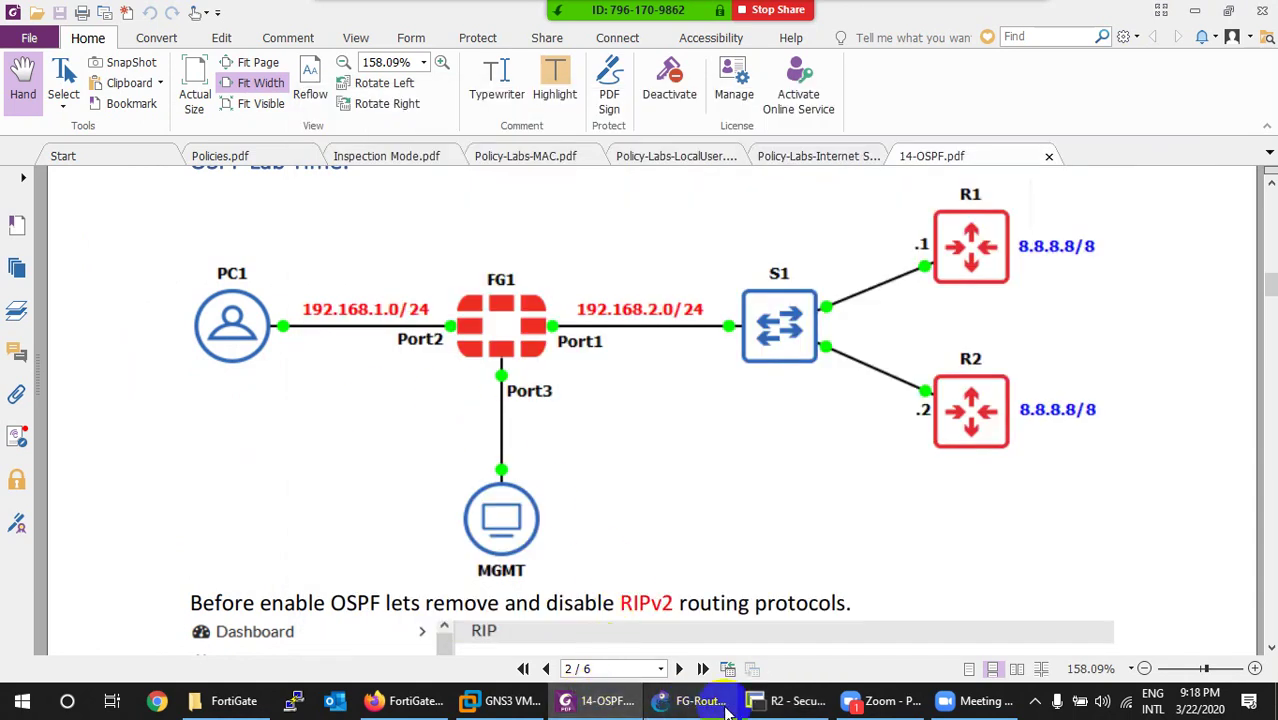
{"action": "left_click", "coordinate": [420, 702]}
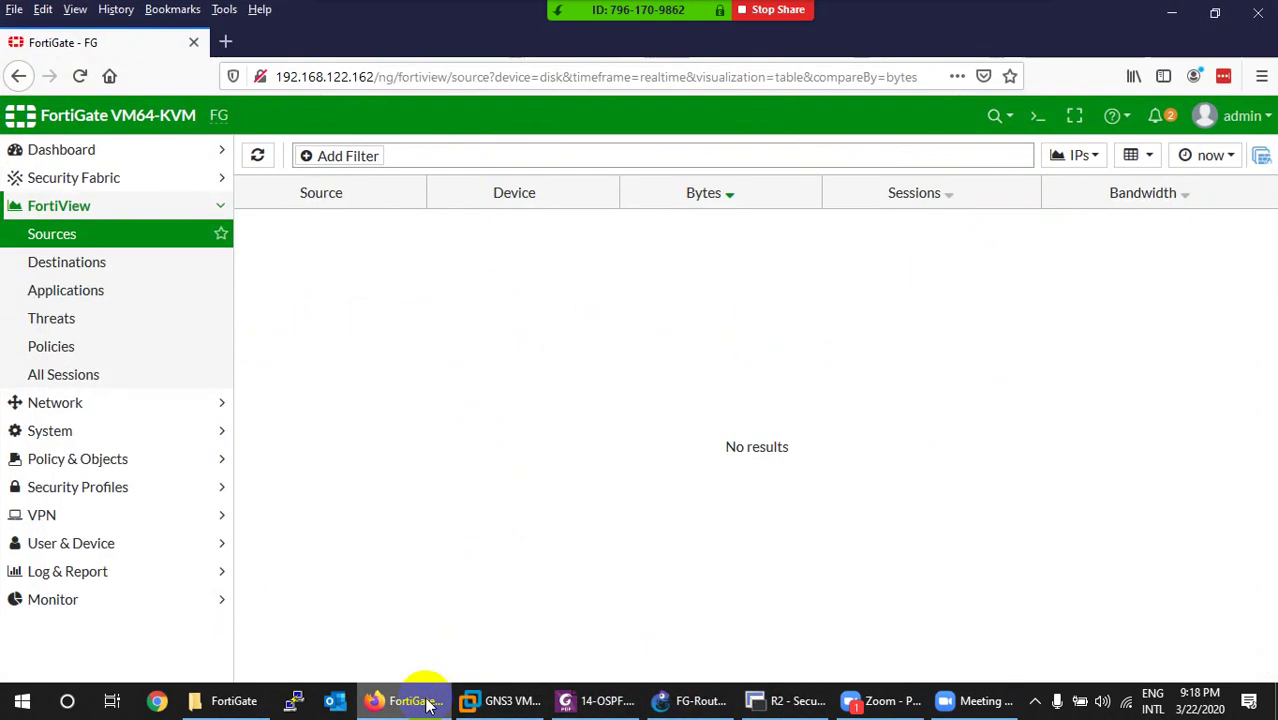
{"action": "left_click", "coordinate": [412, 700]}
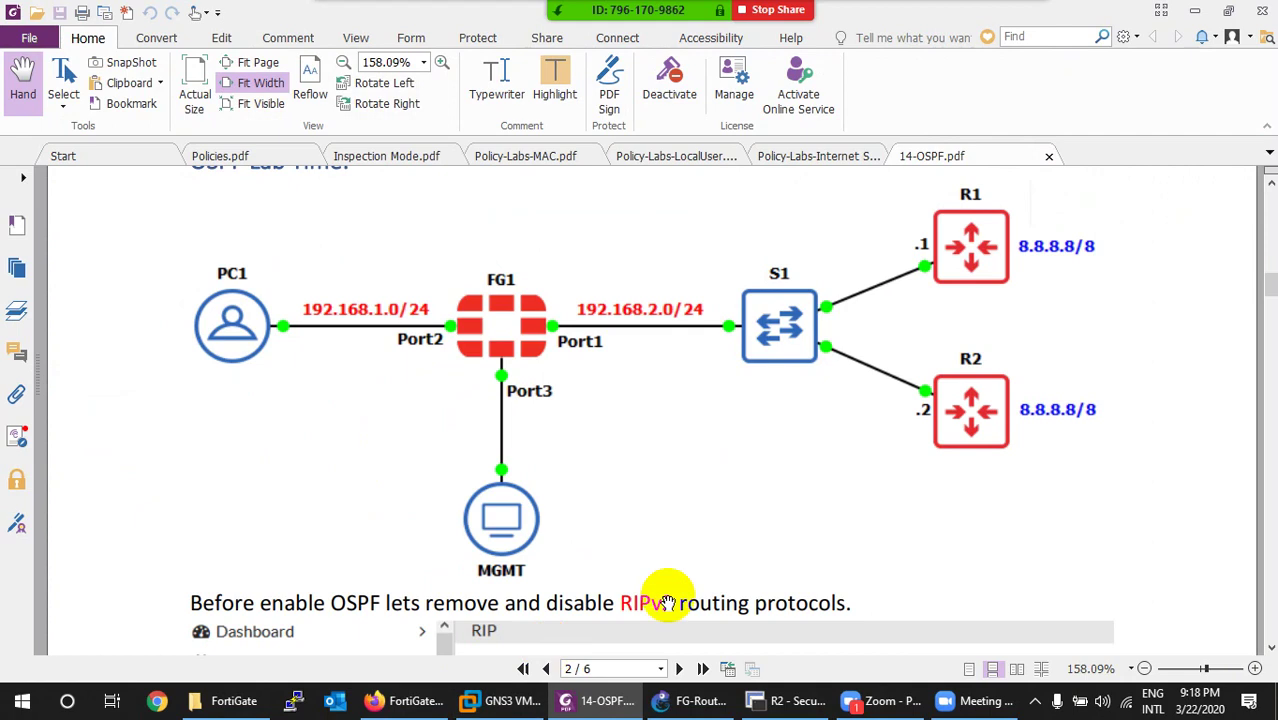
{"action": "left_click", "coordinate": [1035, 702]}
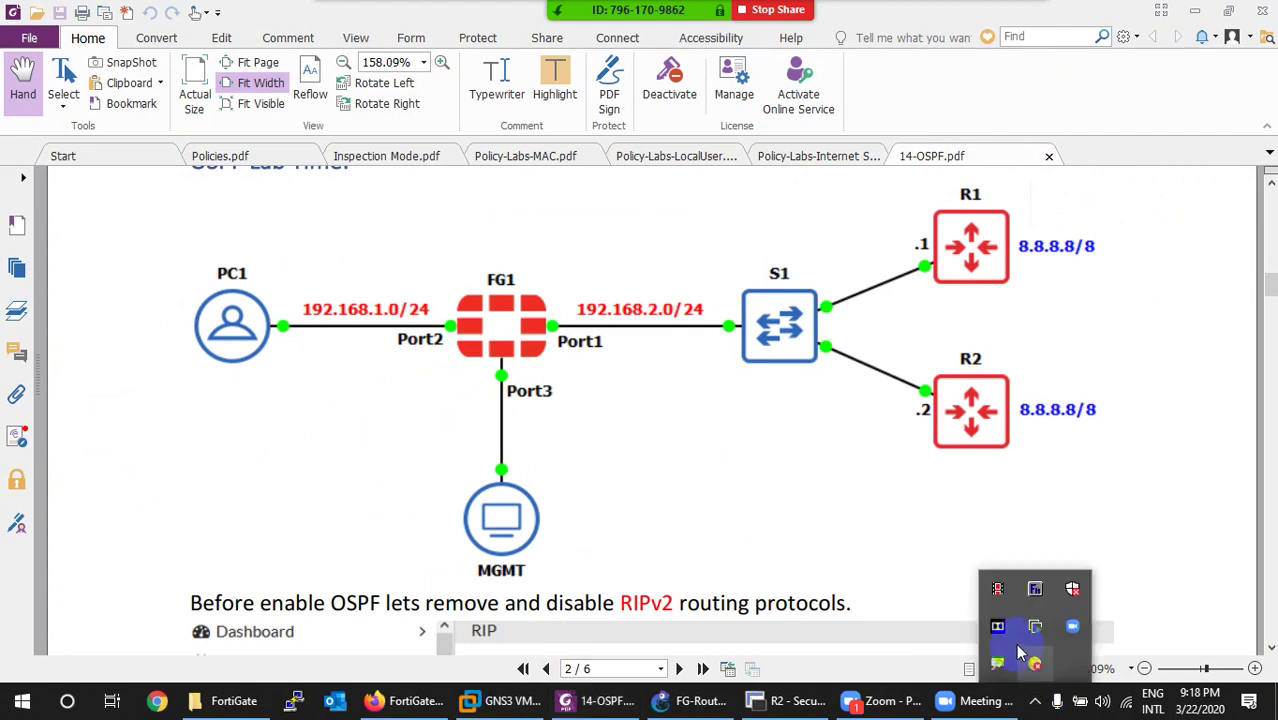